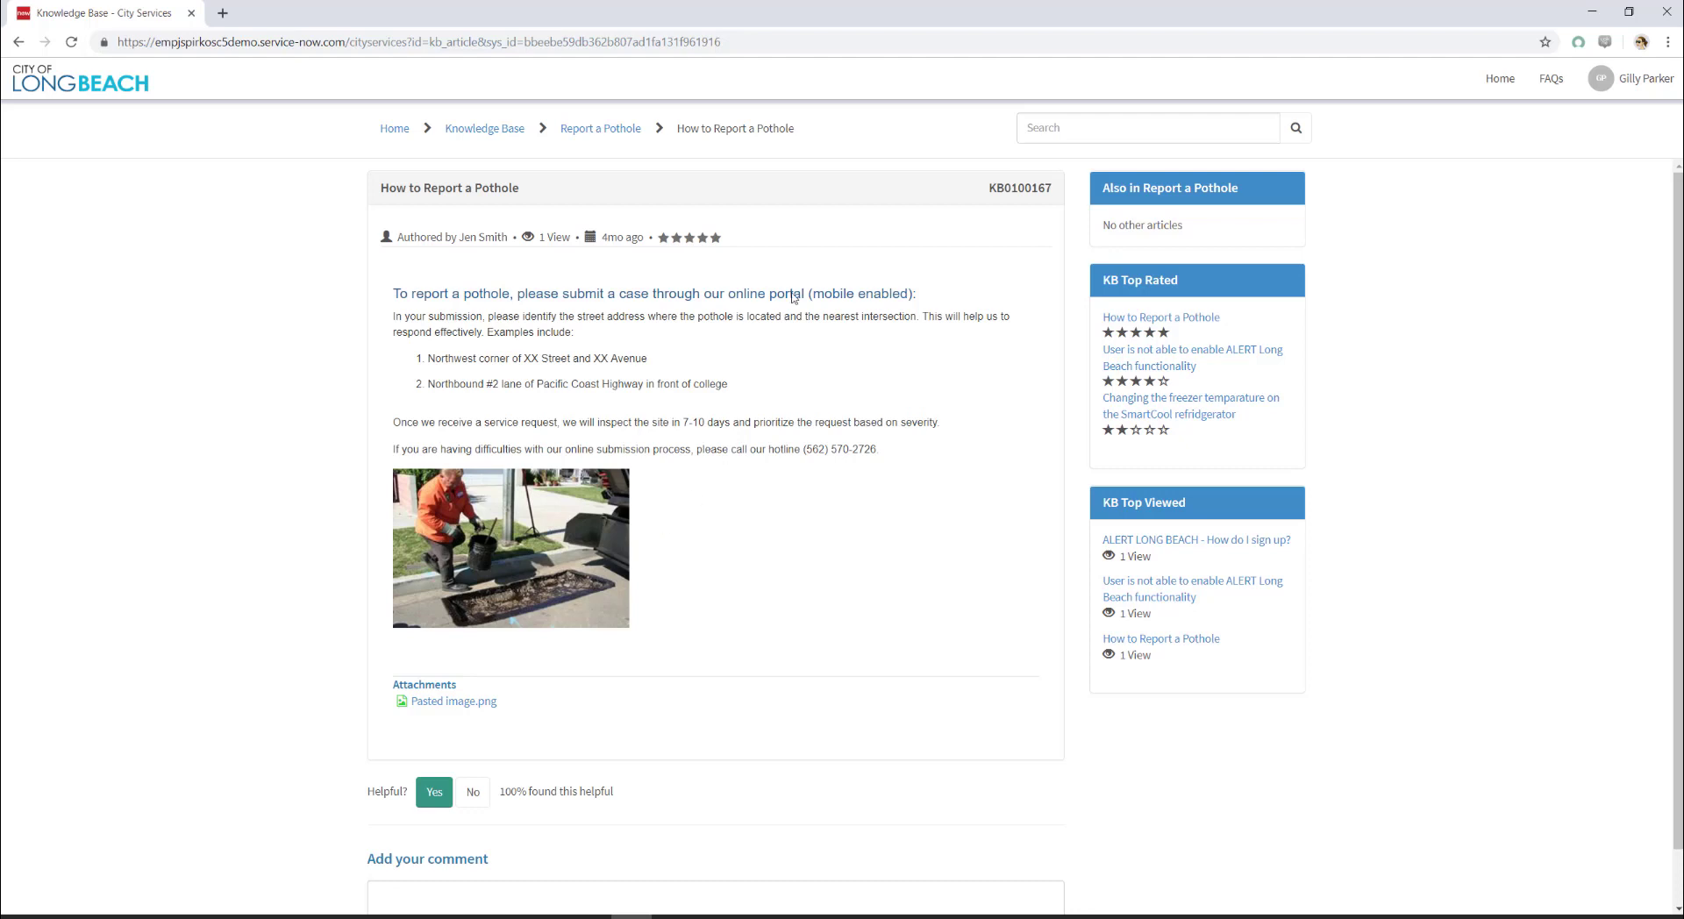
# Step: Return to the City Services portal home and choose Logout from the user account menu
pyautogui.click(396, 132)
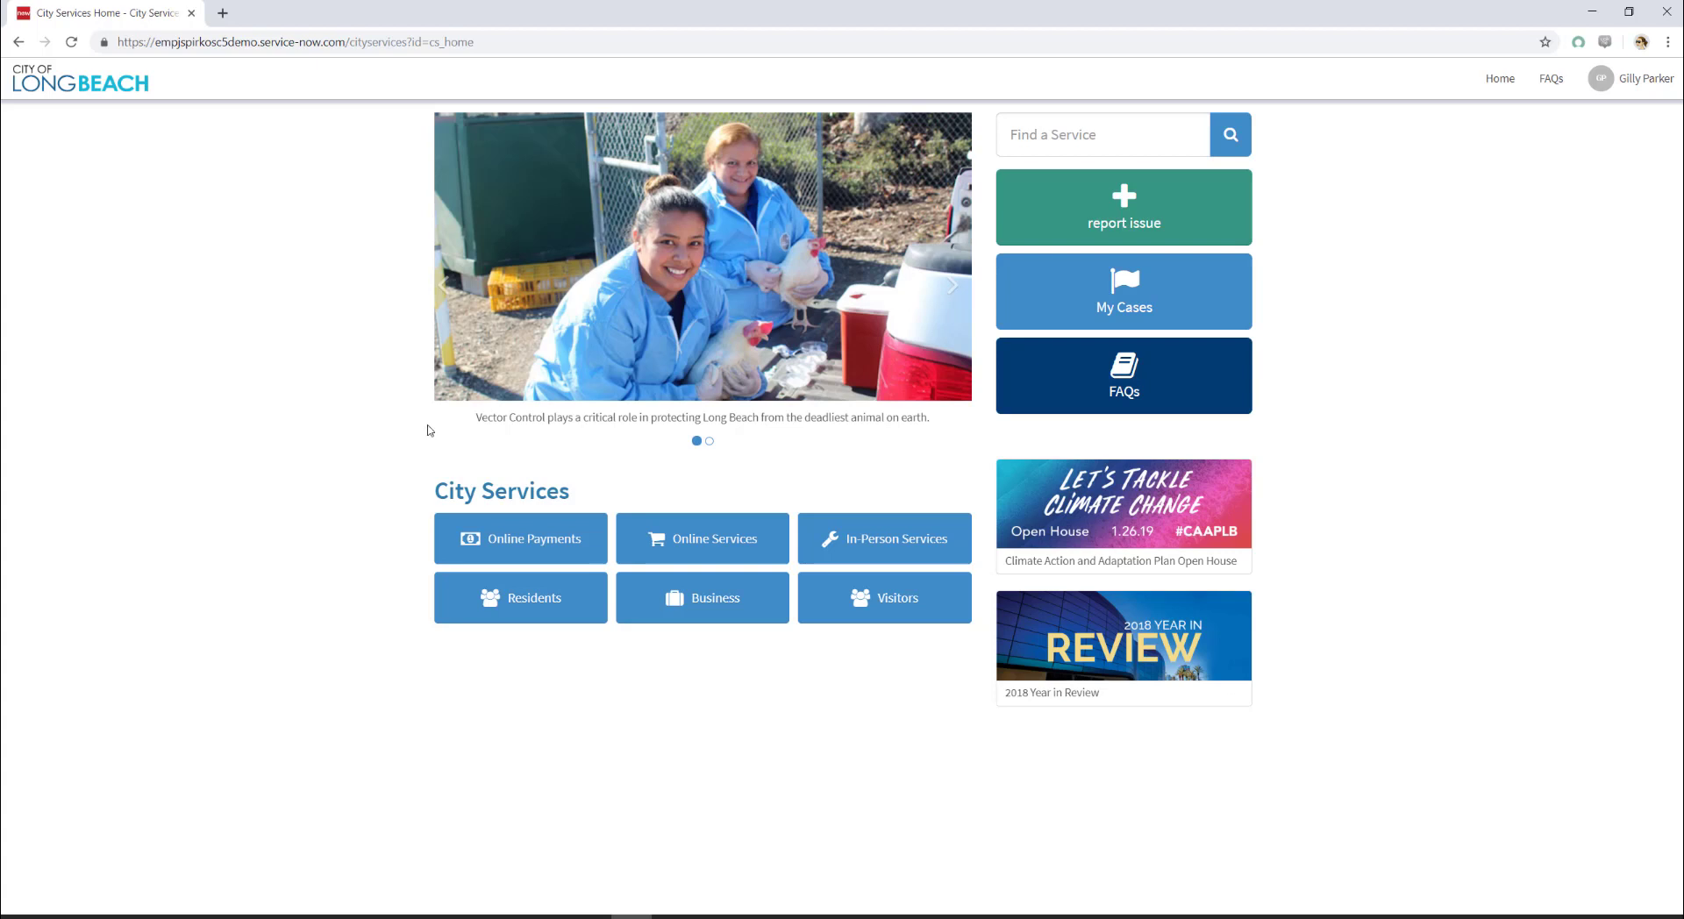
pyautogui.rightClick(313, 354)
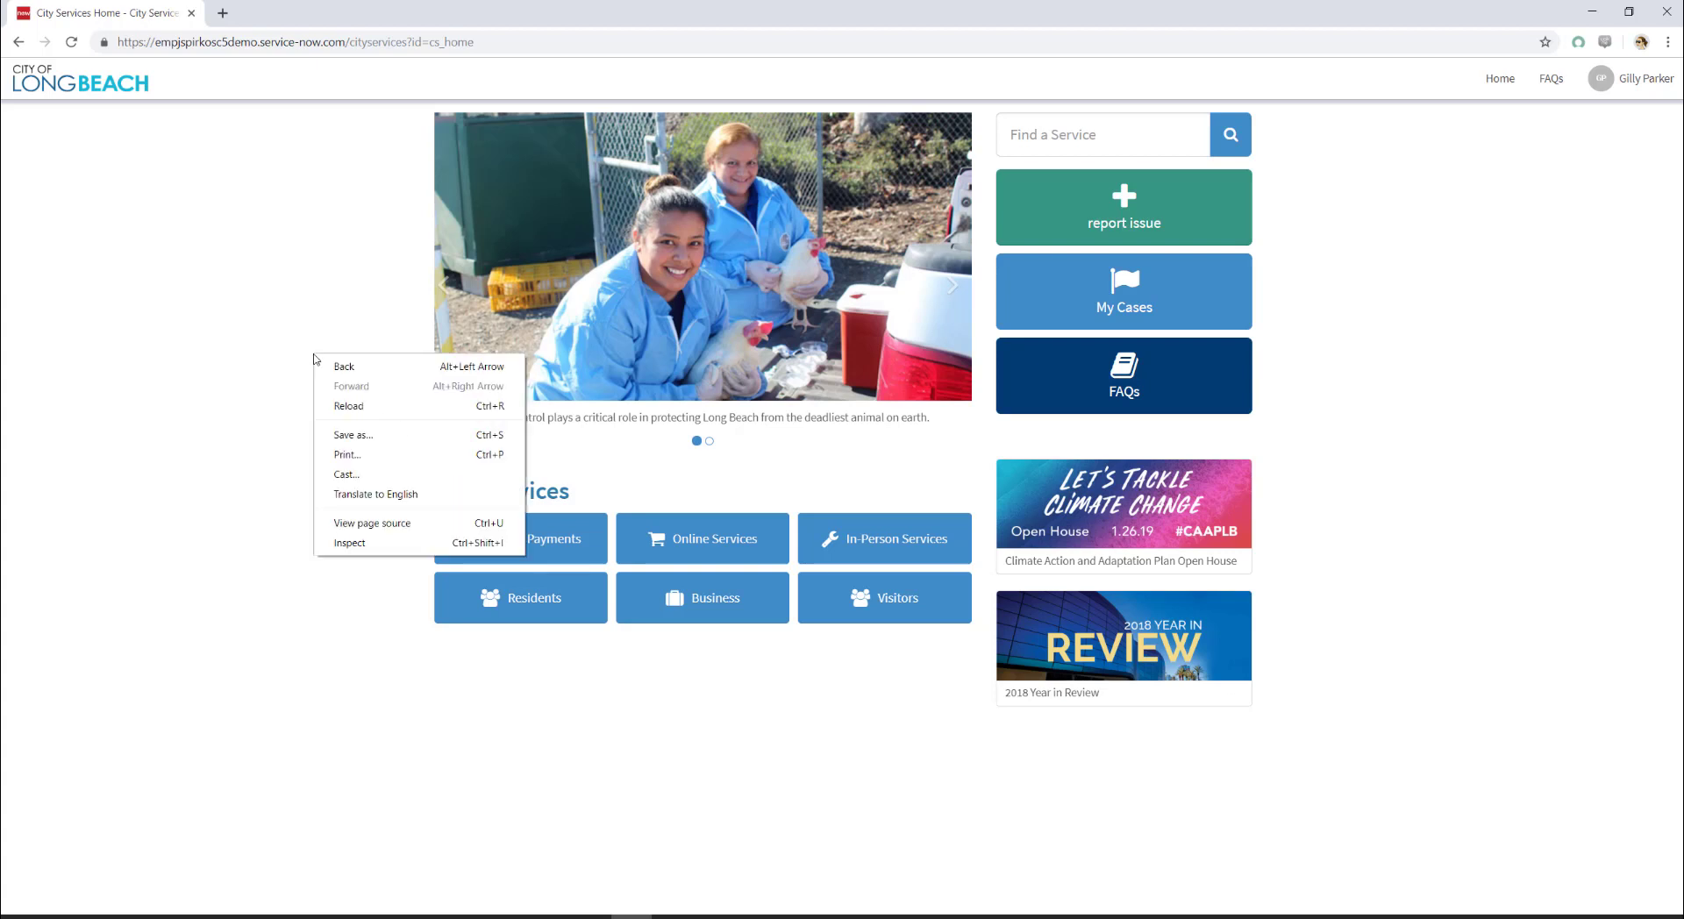
pyautogui.click(344, 286)
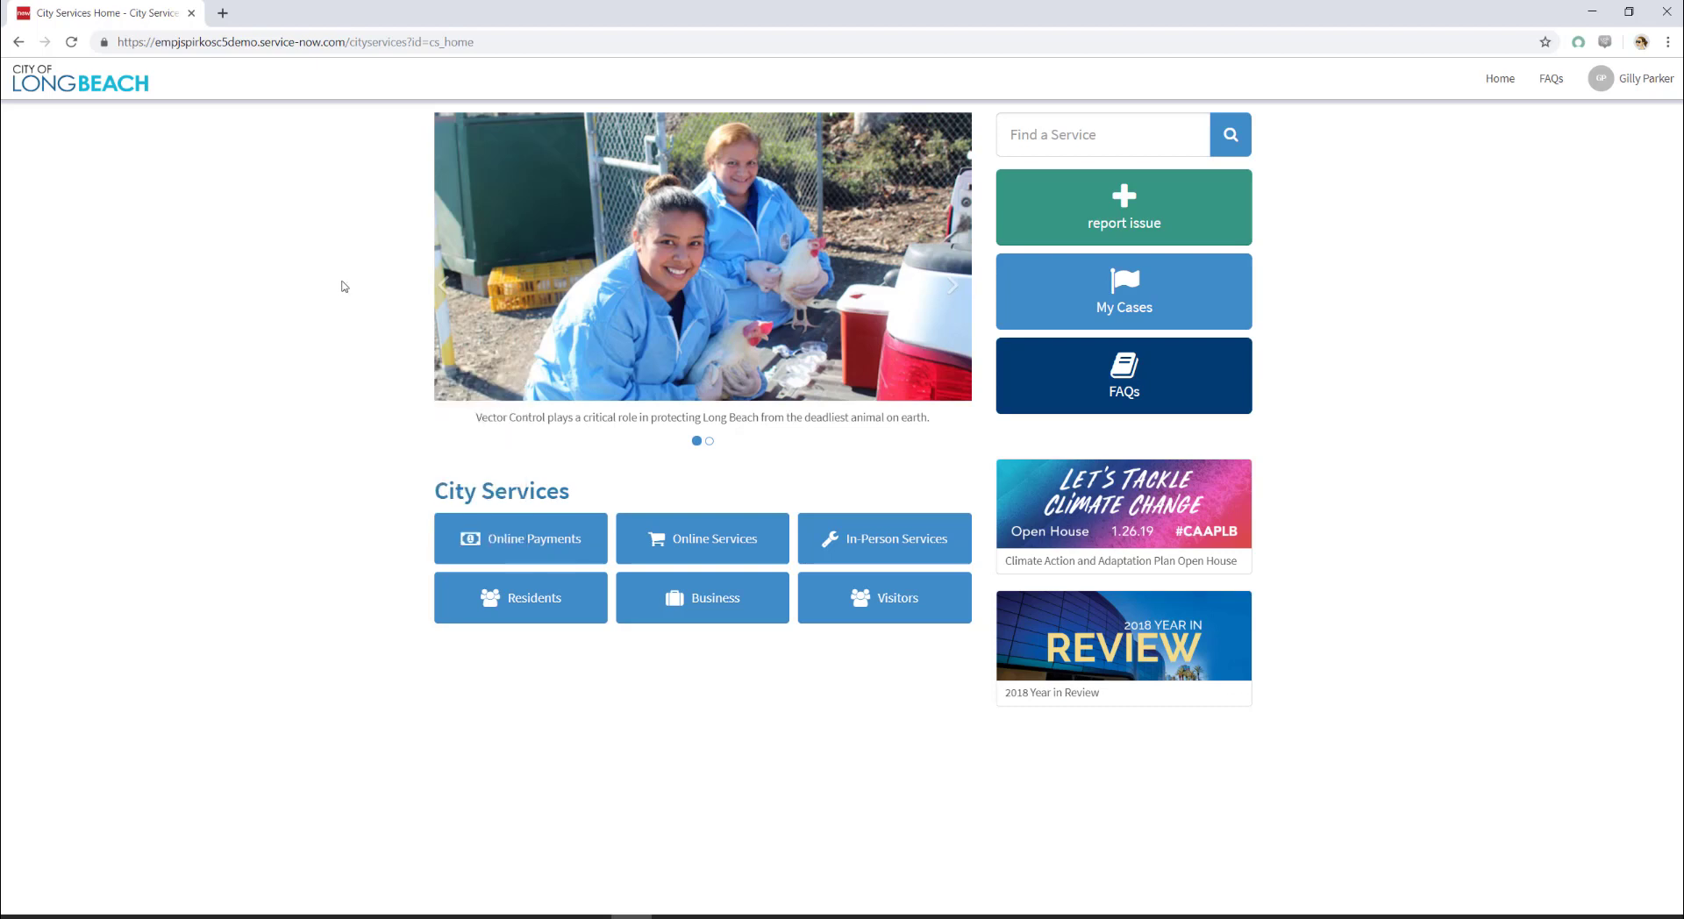
pyautogui.click(1636, 84)
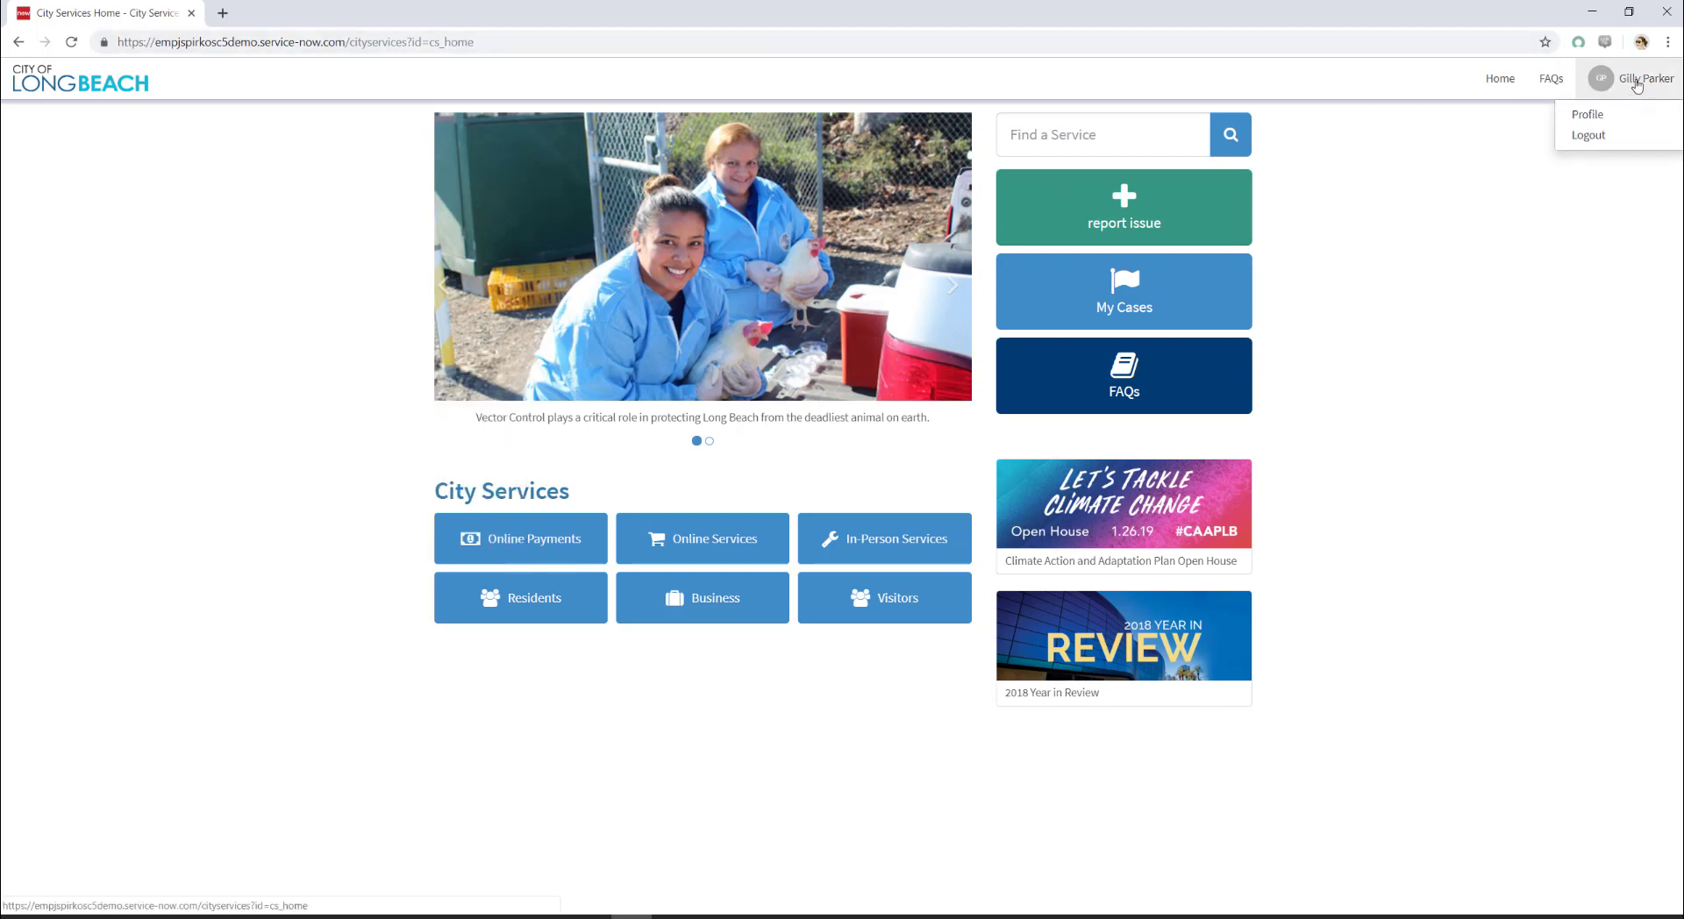
pyautogui.click(1591, 137)
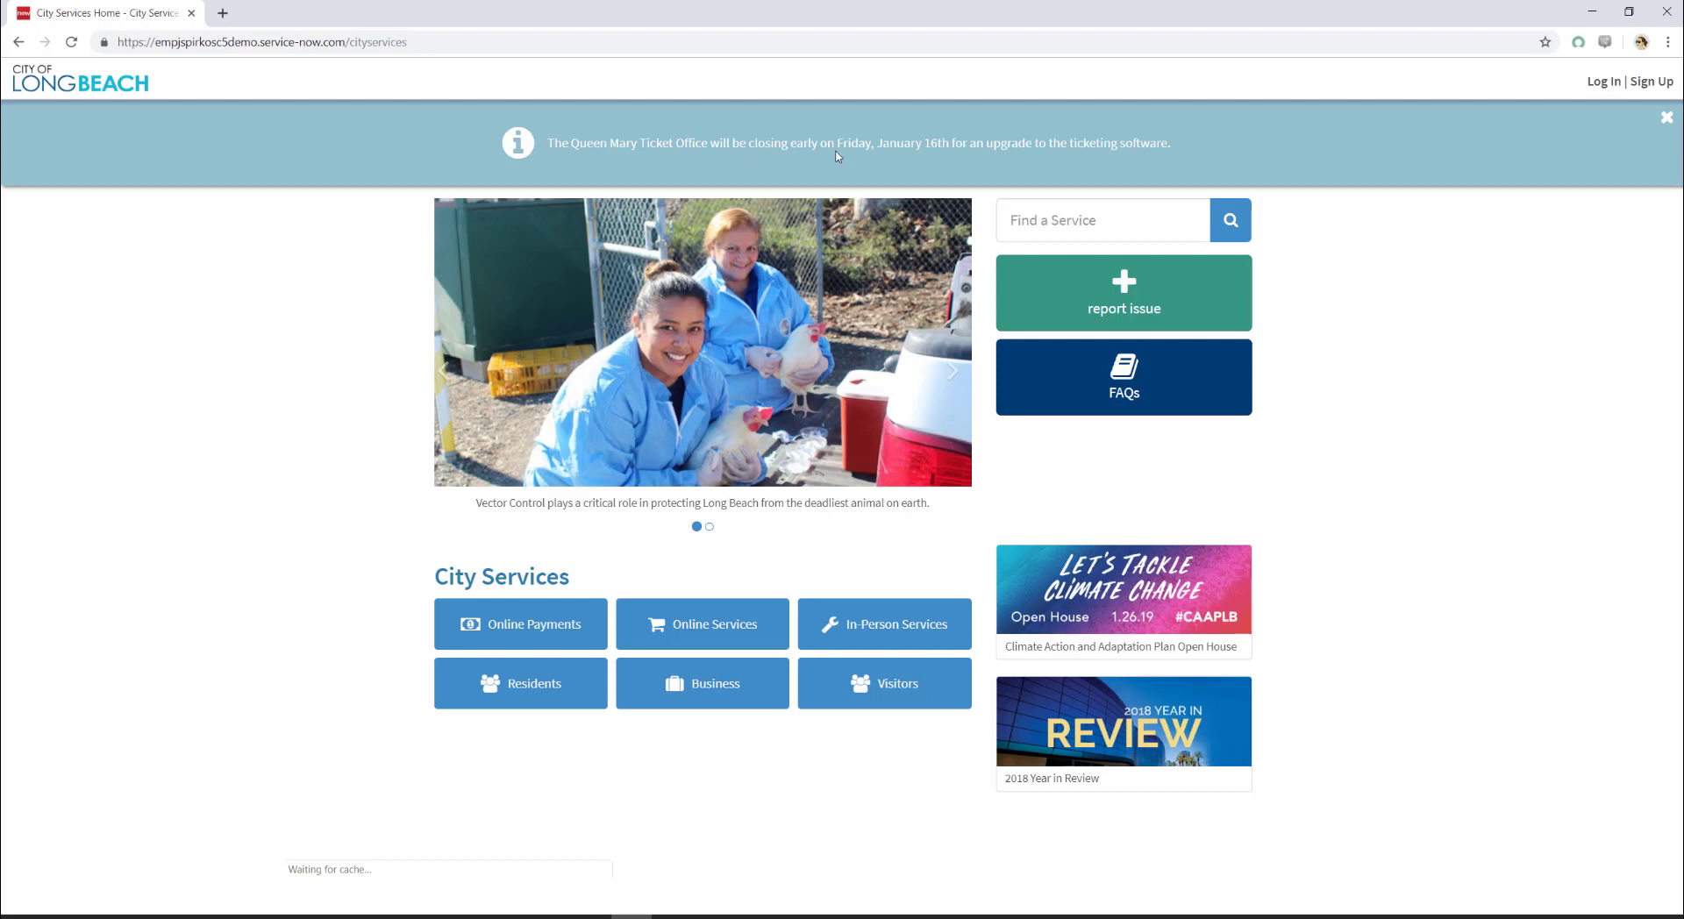
# Step: Start an issue report, search services for 'traffc' corrected to traffic, and choose Traffic Signals
pyautogui.click(1066, 307)
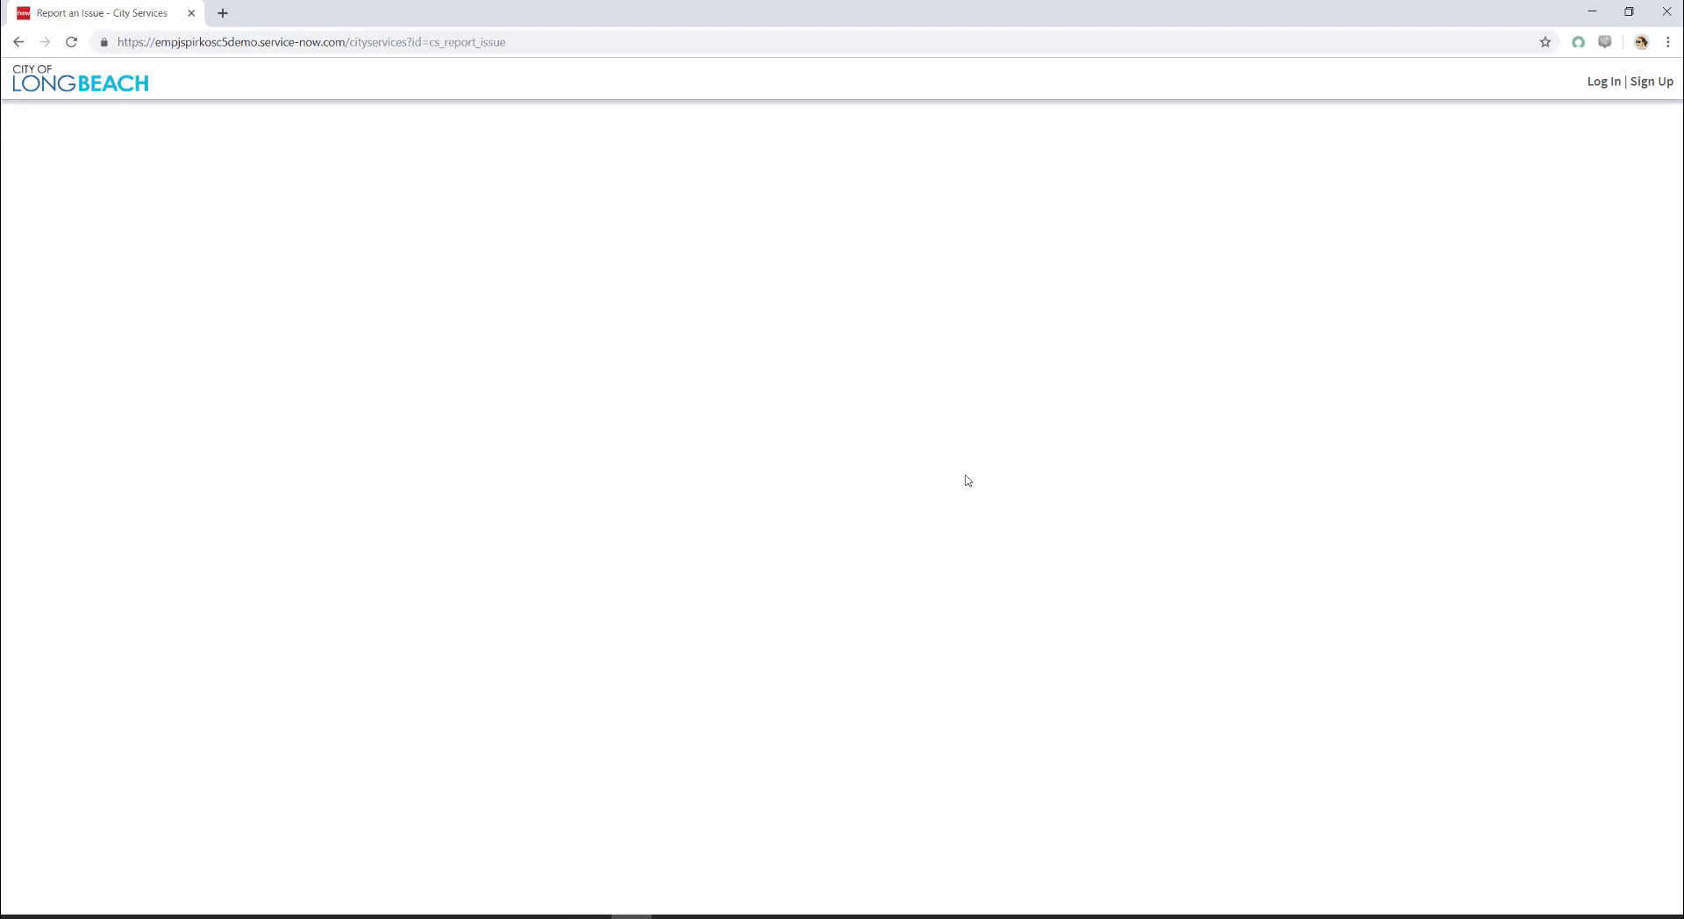
pyautogui.click(798, 248)
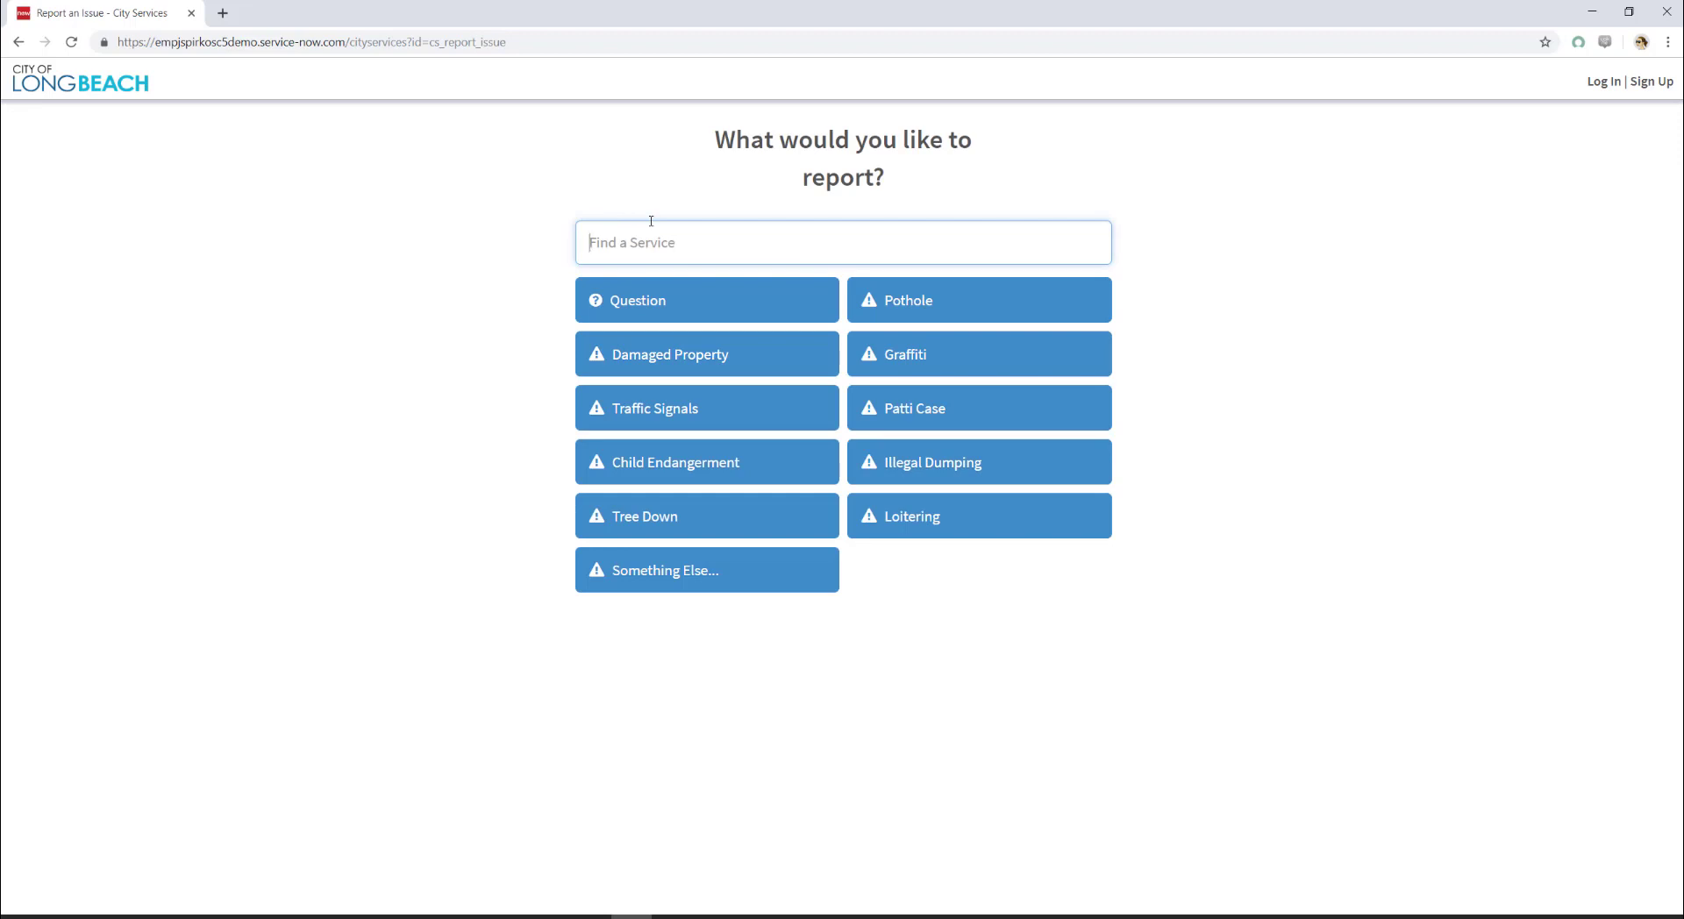
pyautogui.write('tra')
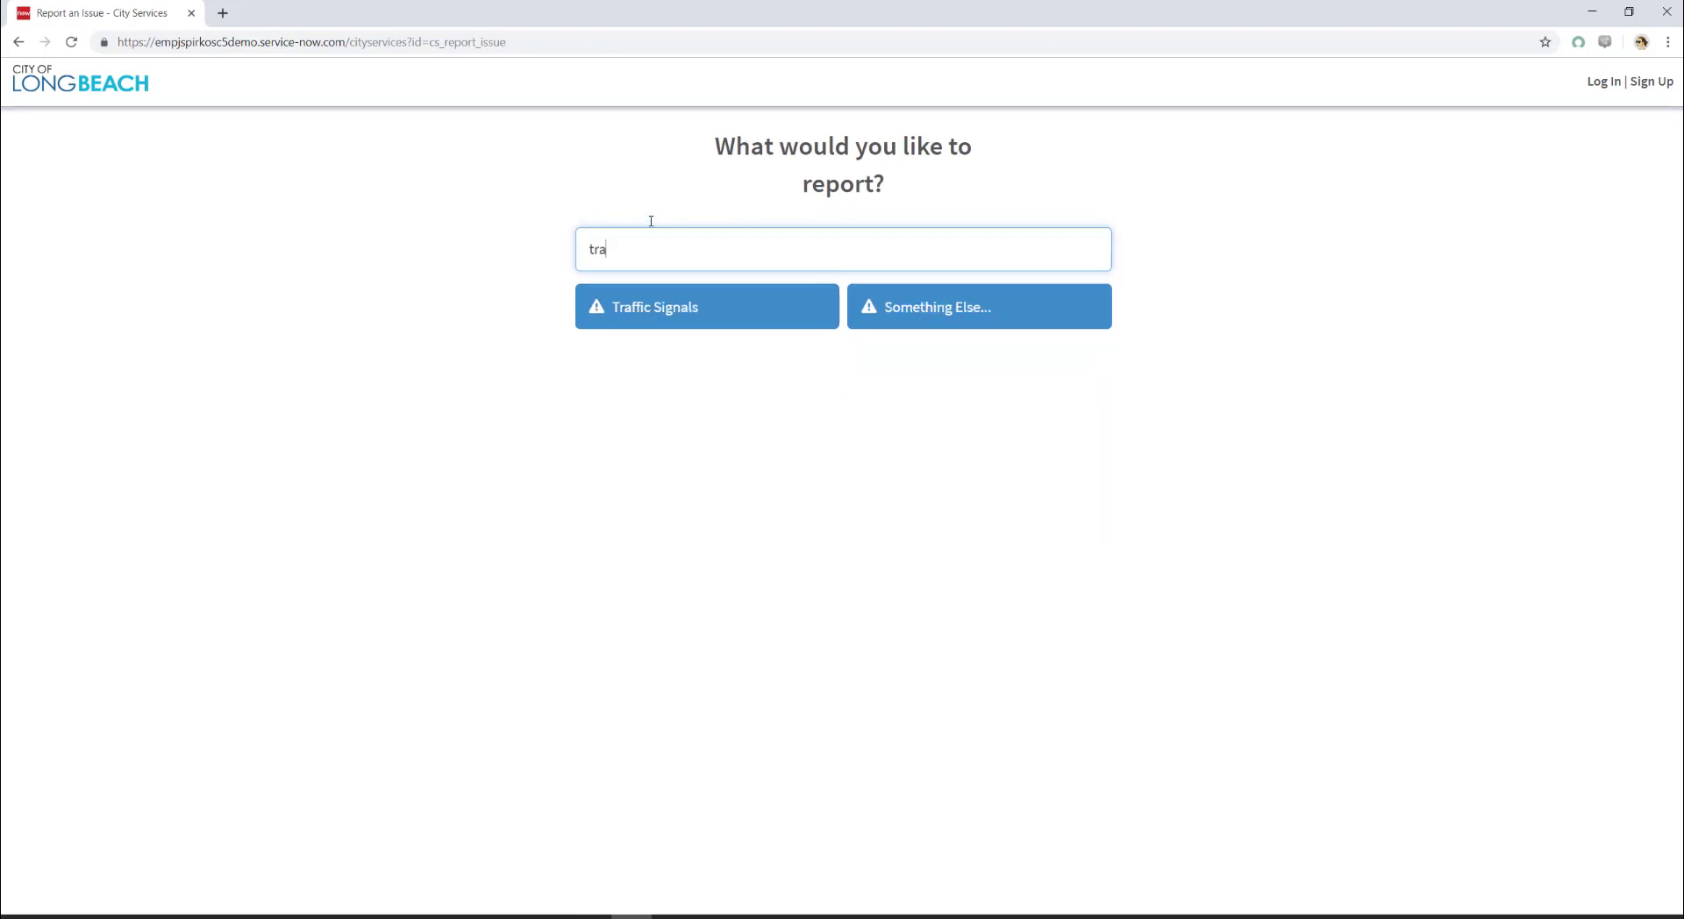
pyautogui.write('ffc')
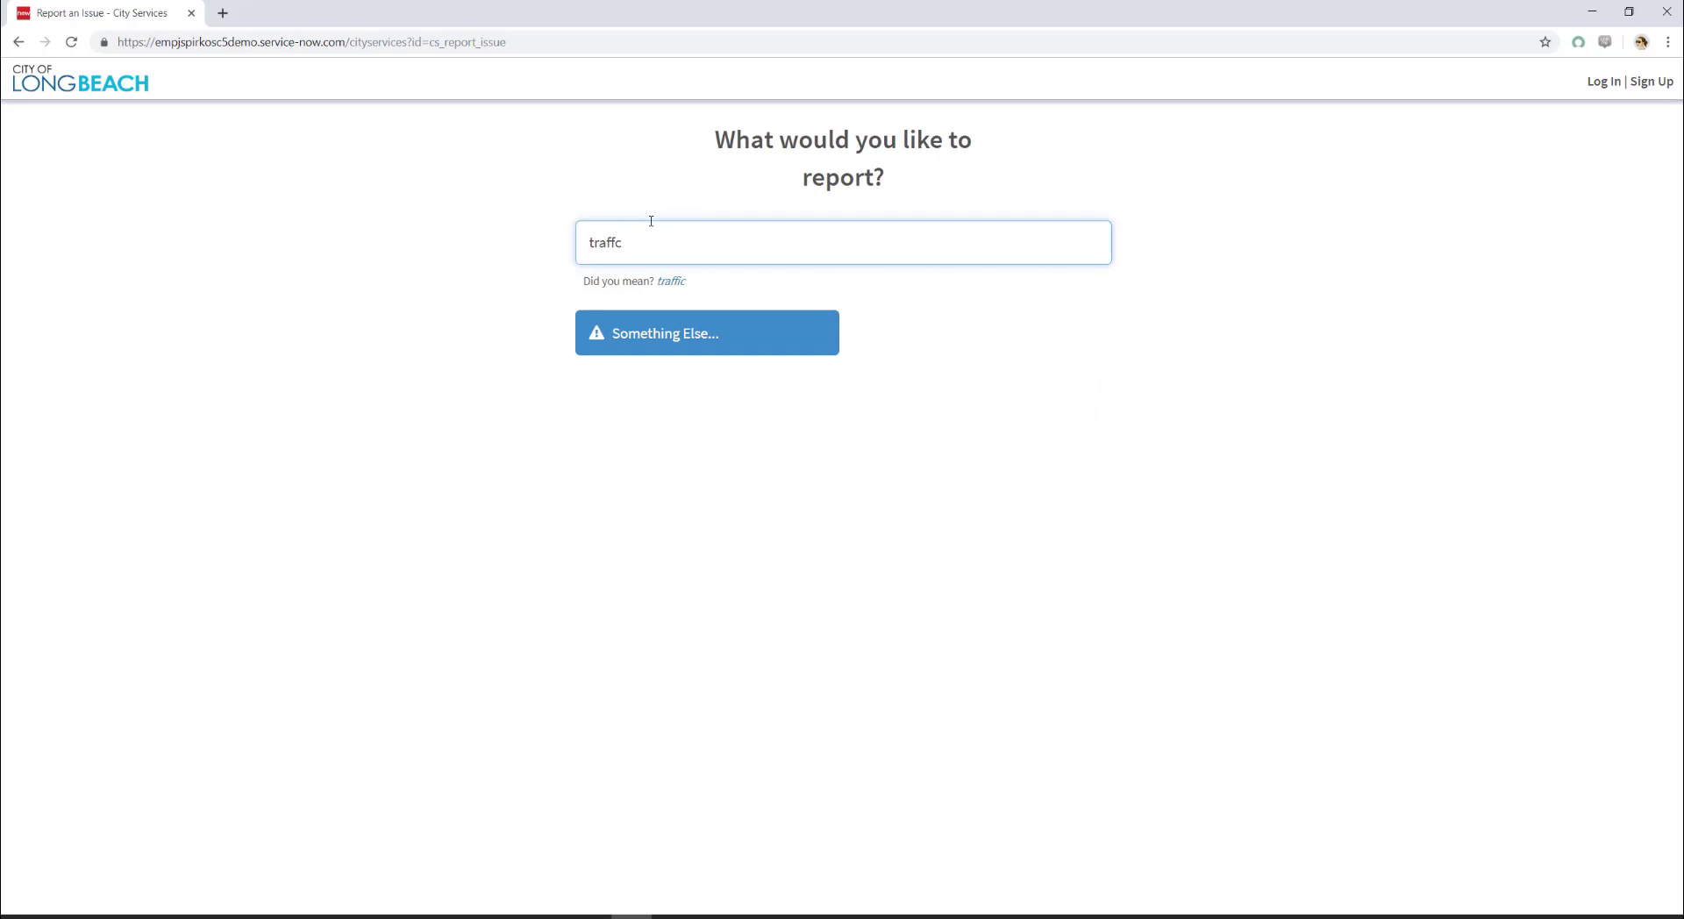
pyautogui.click(672, 283)
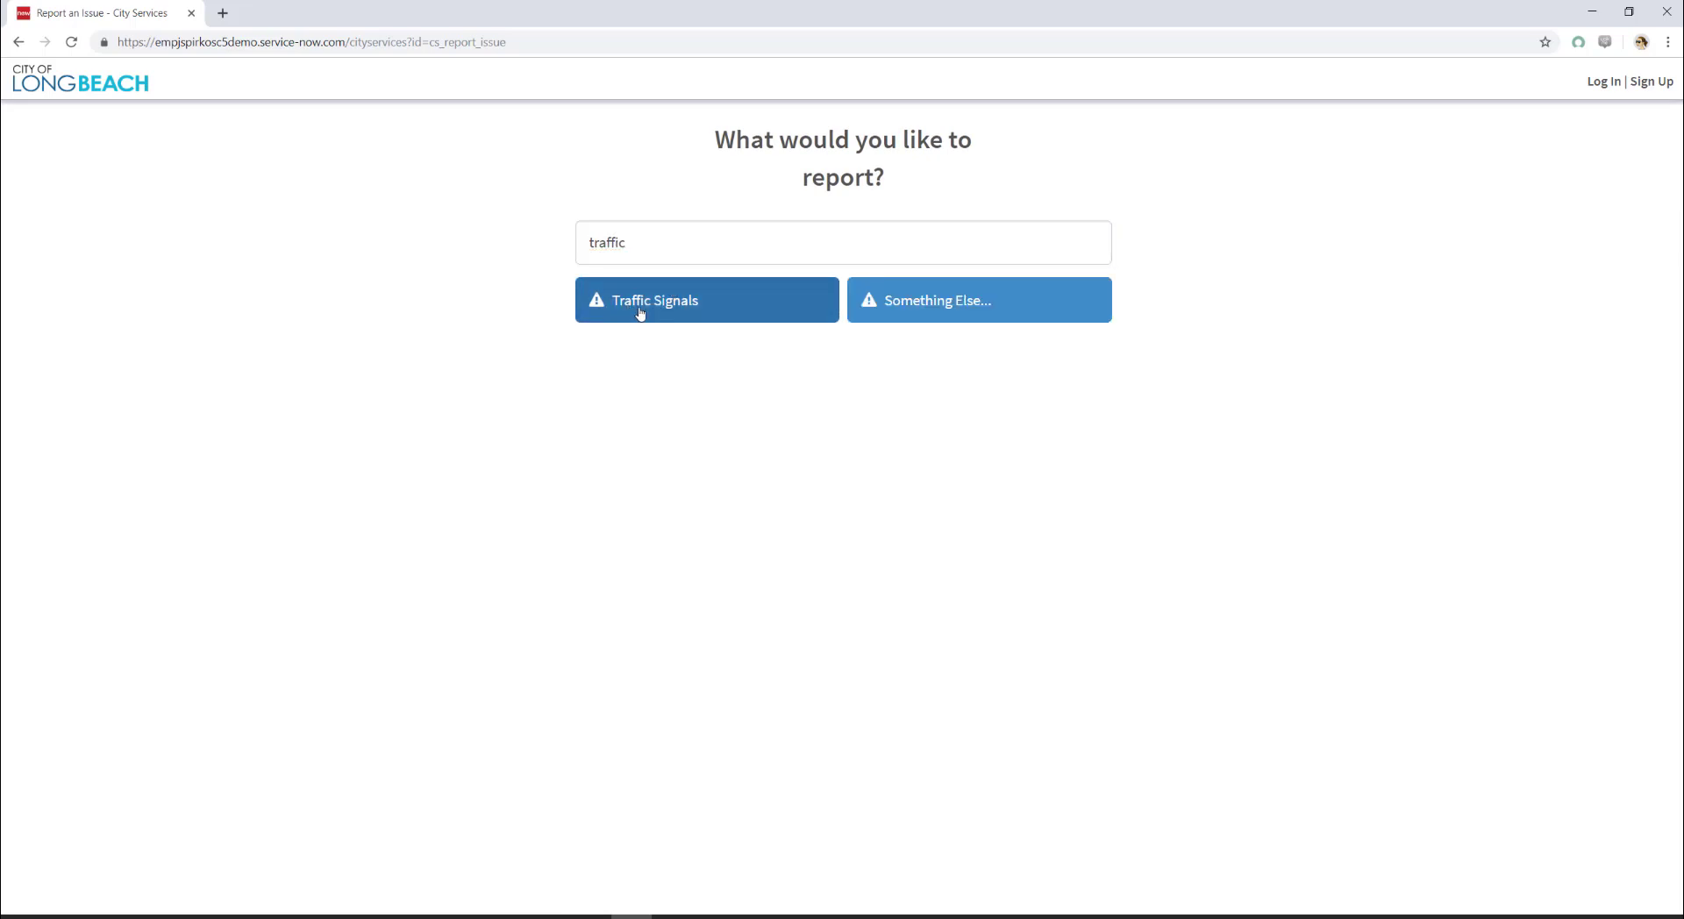
pyautogui.click(639, 313)
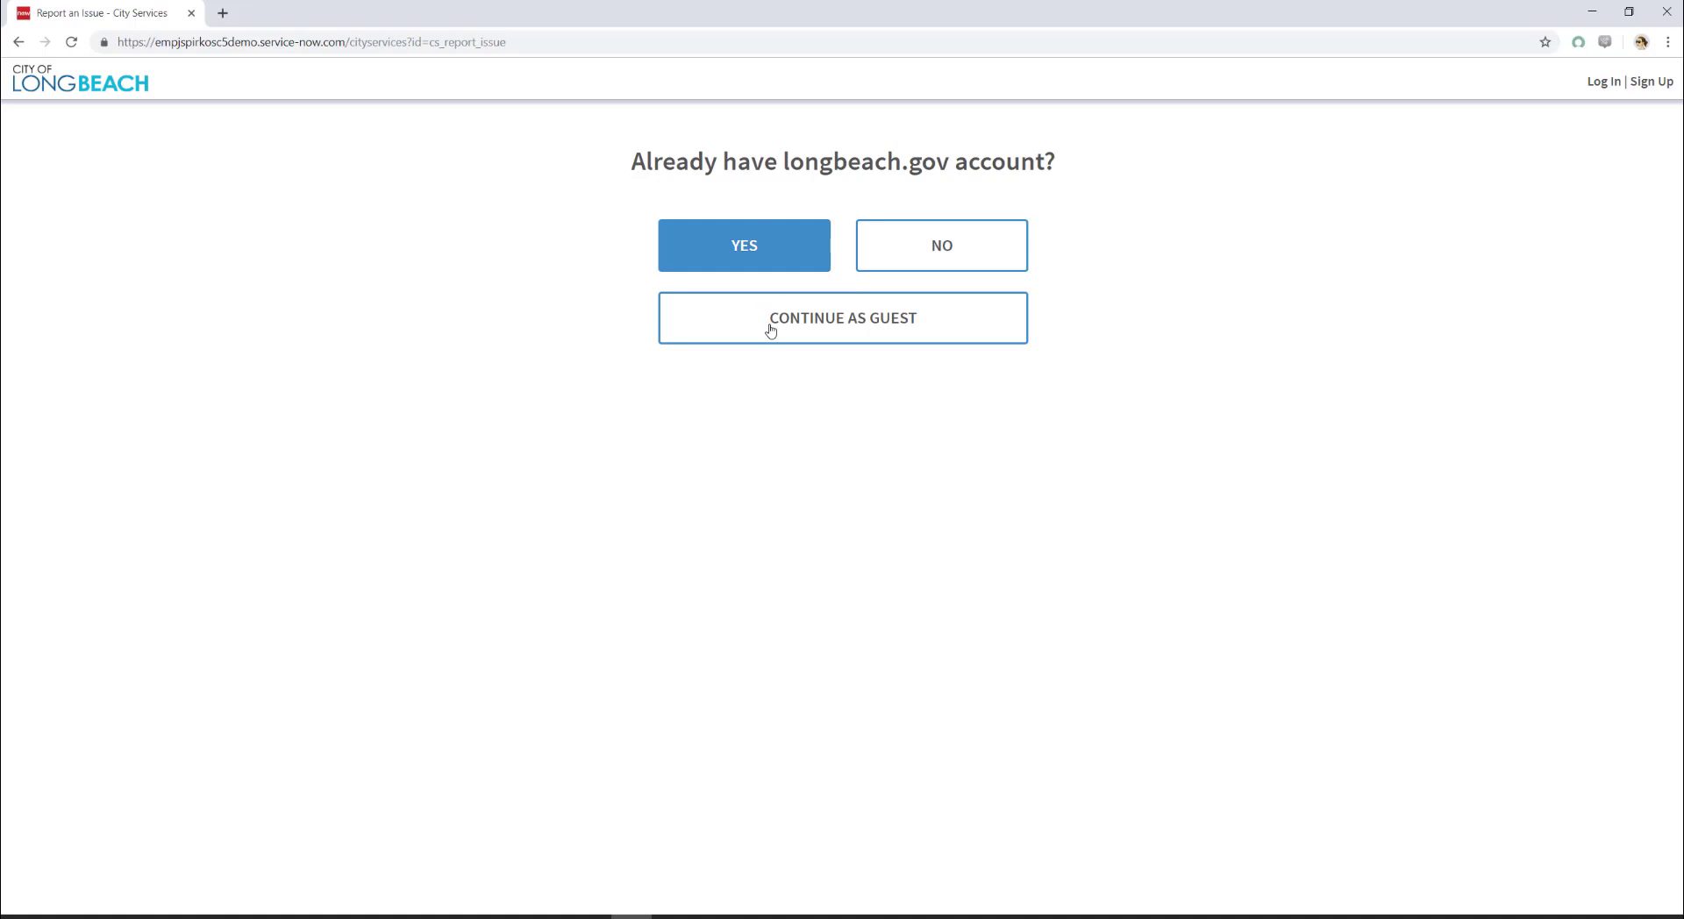
# Step: Answer NO, go back home, and restart the Traffic Signals issue report
pyautogui.click(928, 244)
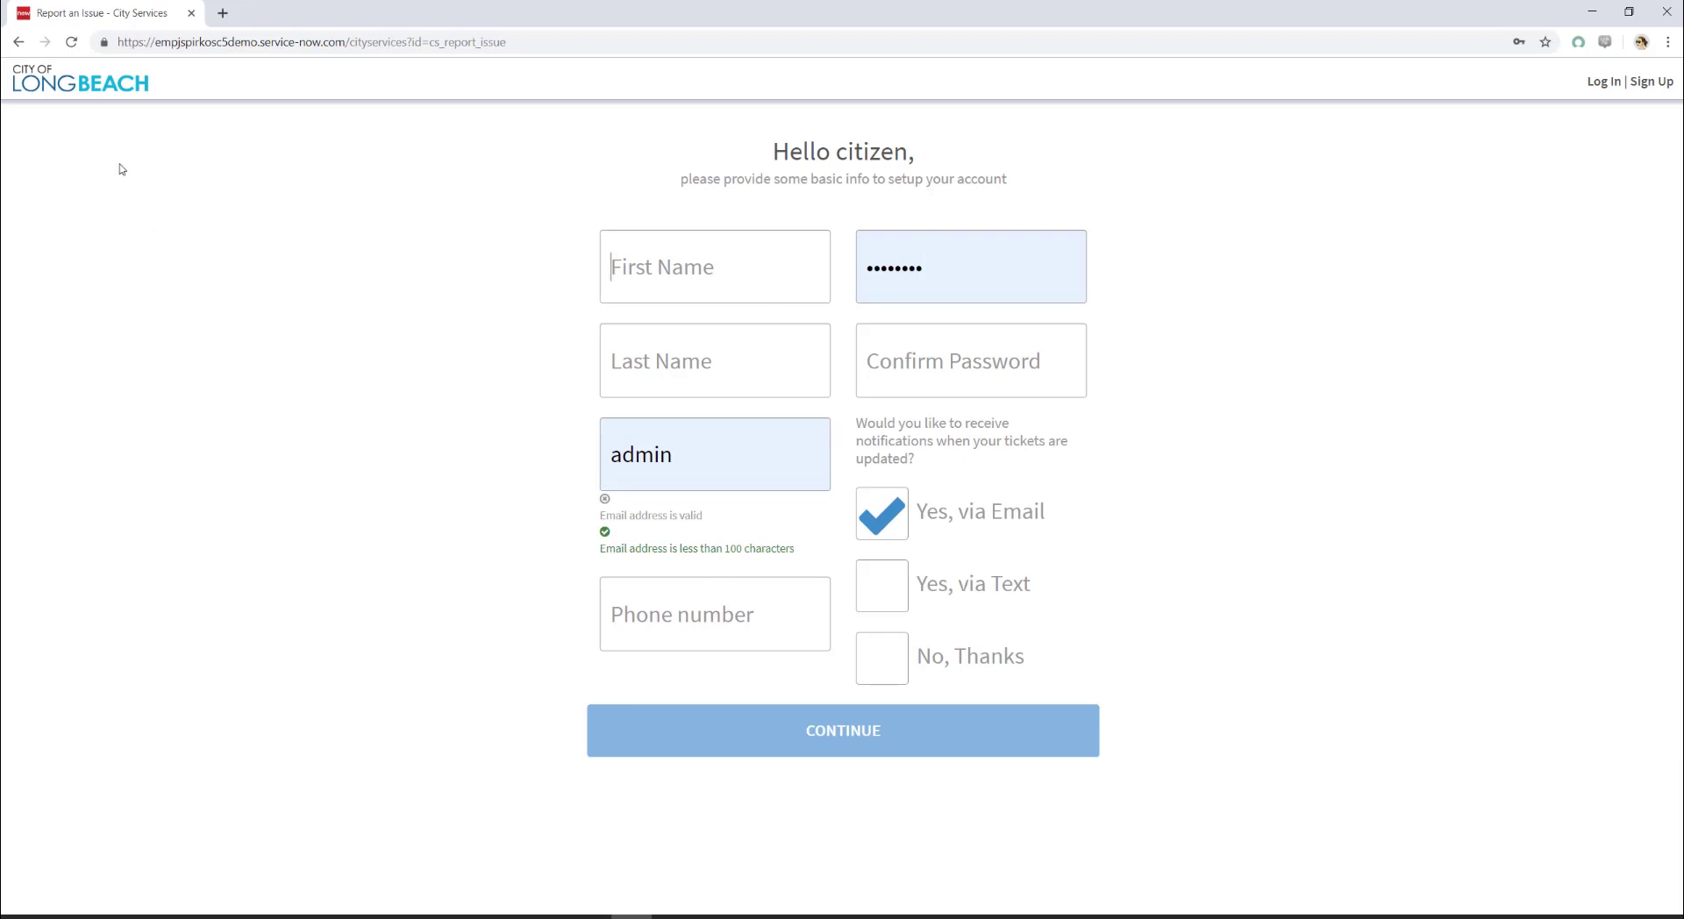
pyautogui.click(19, 41)
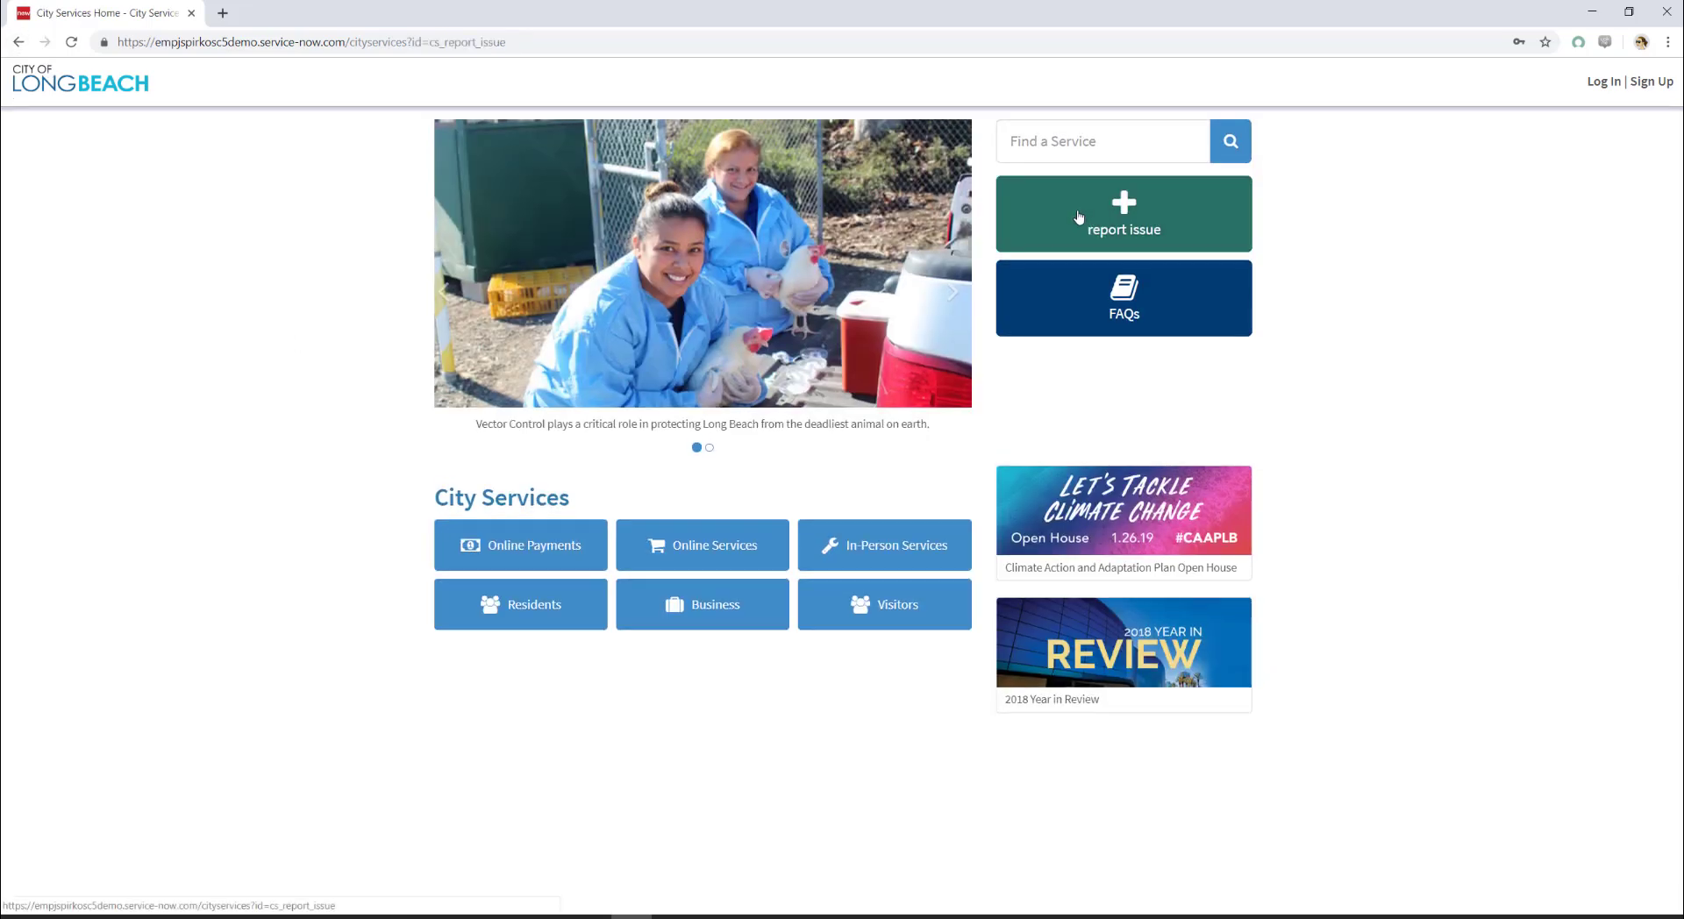
pyautogui.click(1079, 218)
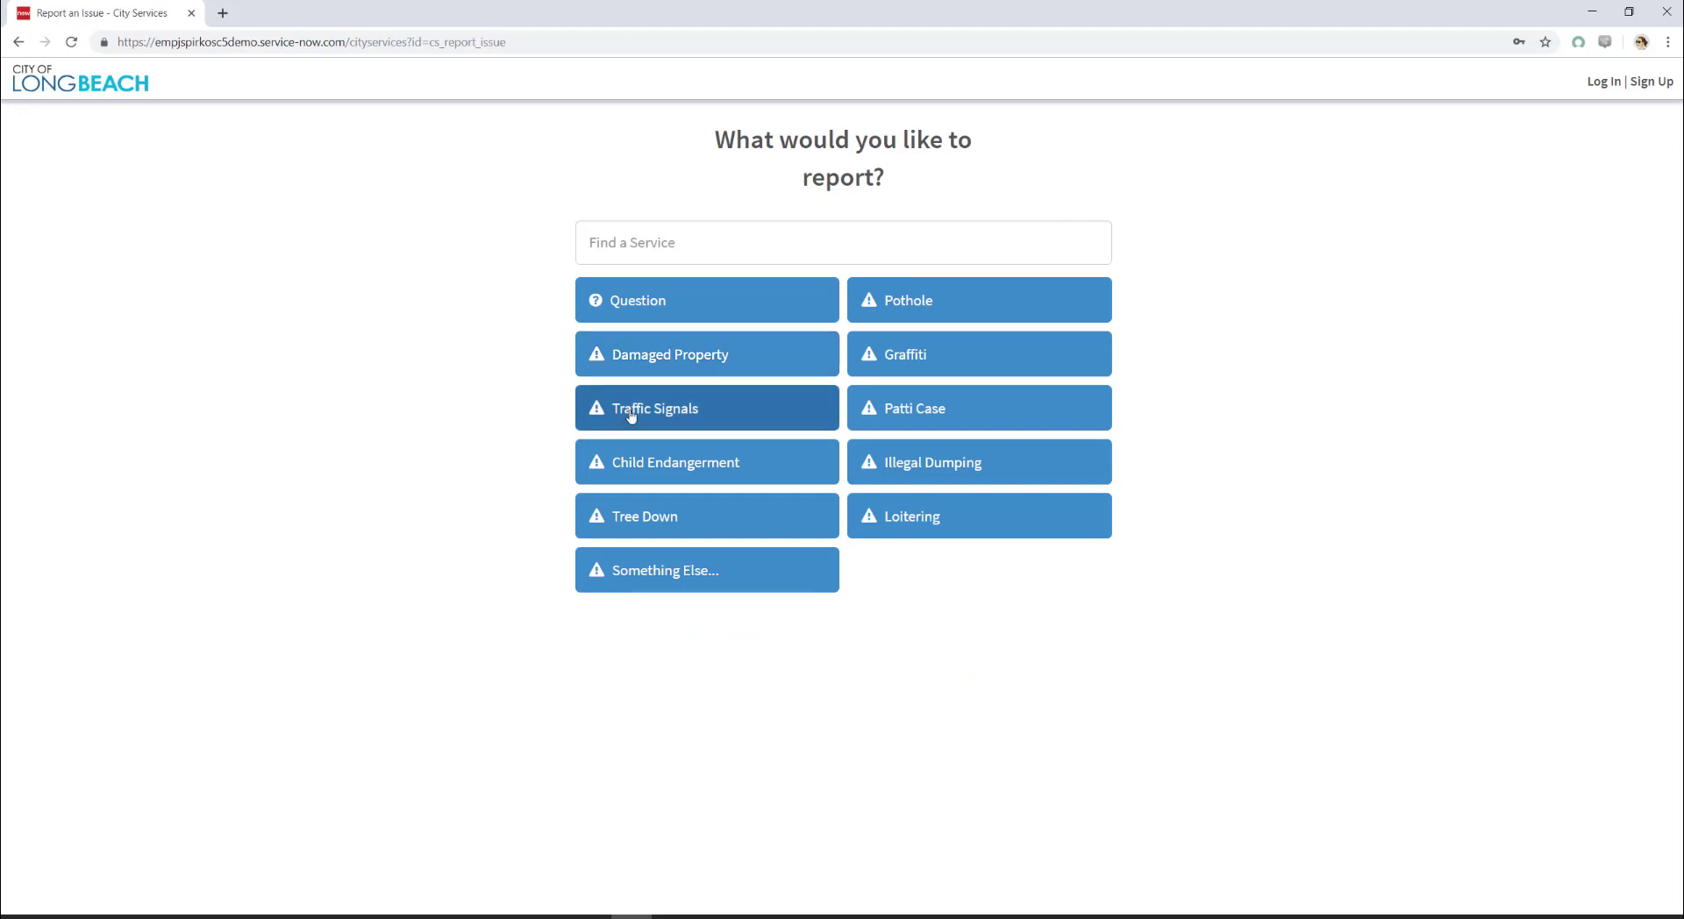
pyautogui.click(629, 412)
# Step: Confirm an existing longbeach.gov account and sign in with the resident's username
pyautogui.click(726, 242)
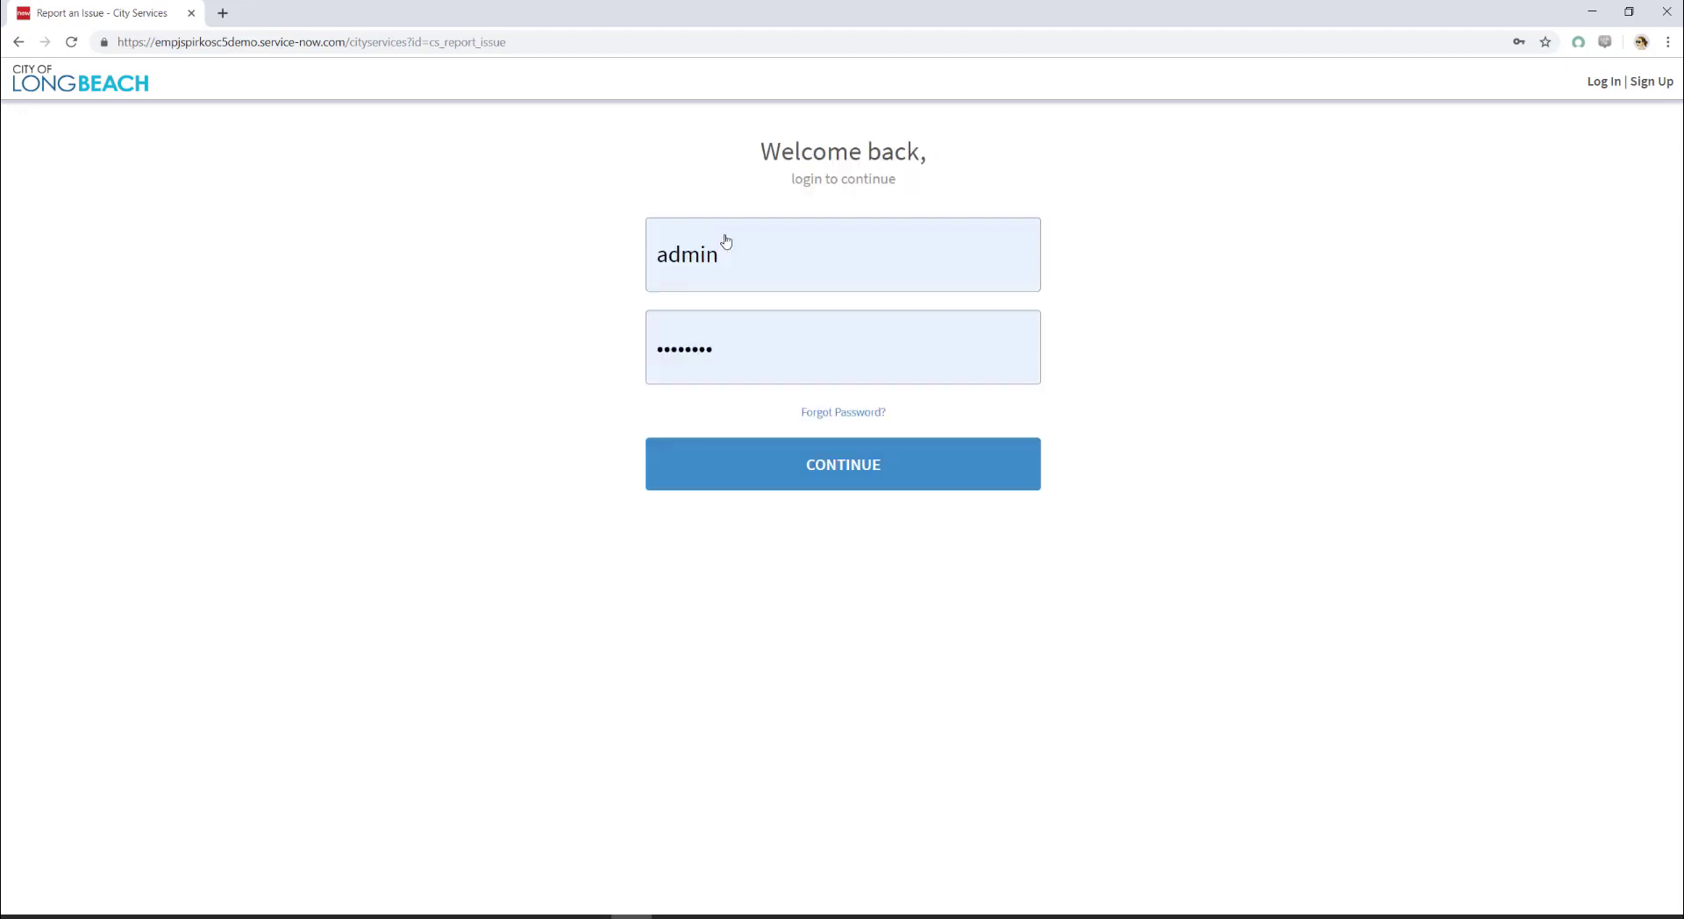
pyautogui.doubleClick(726, 250)
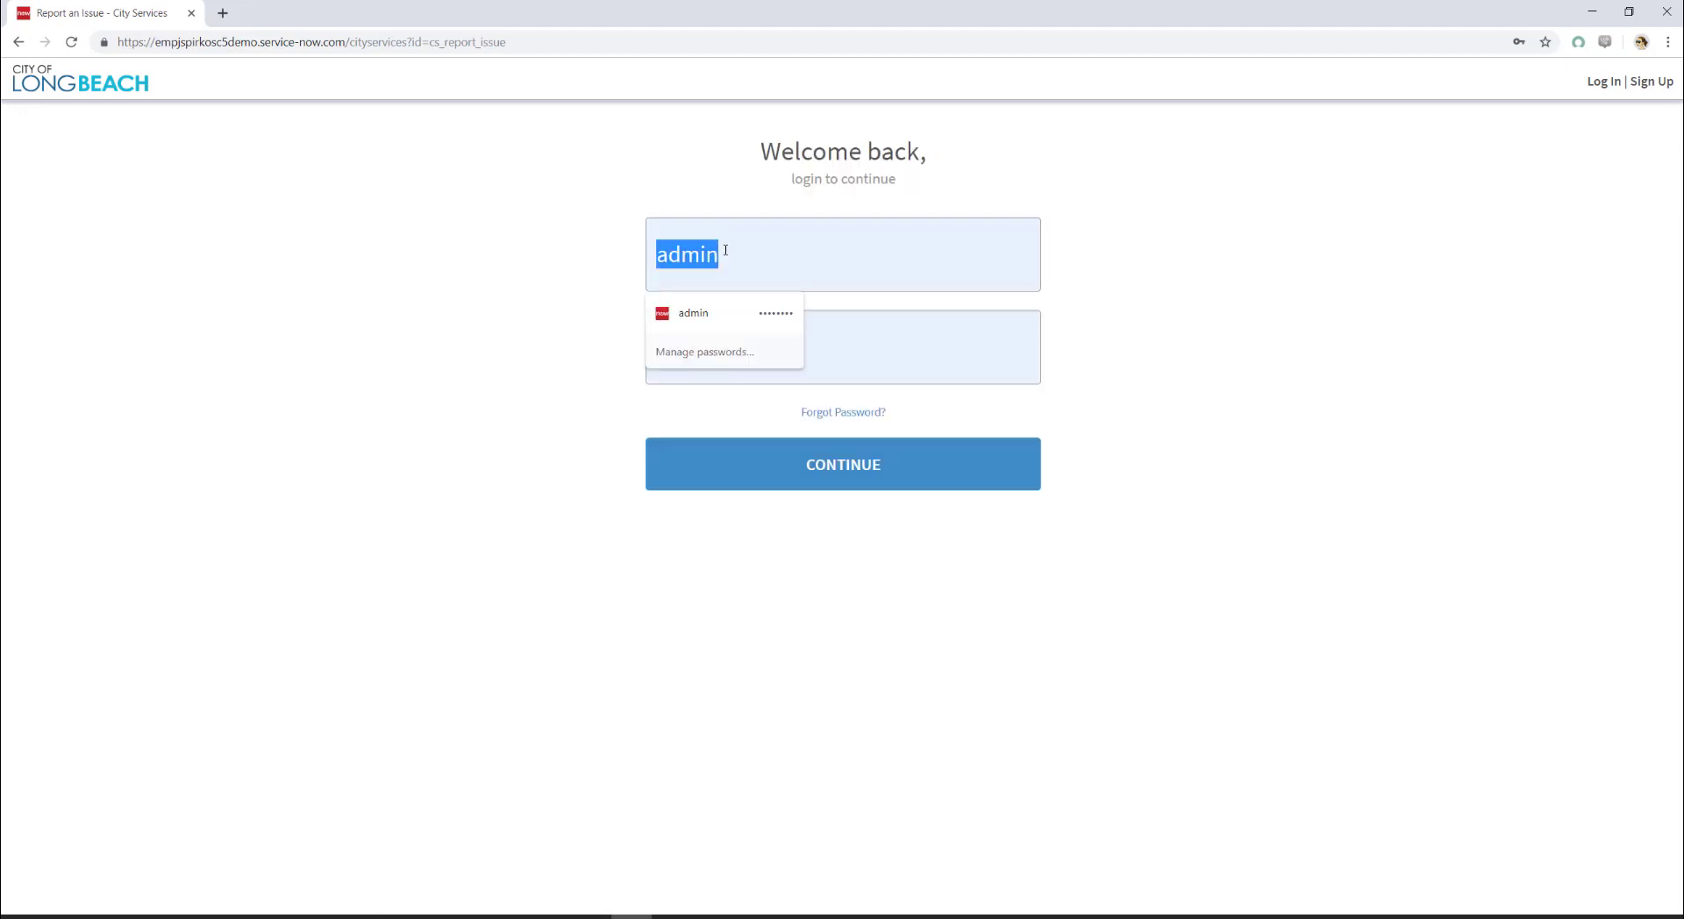
pyautogui.write('gill')
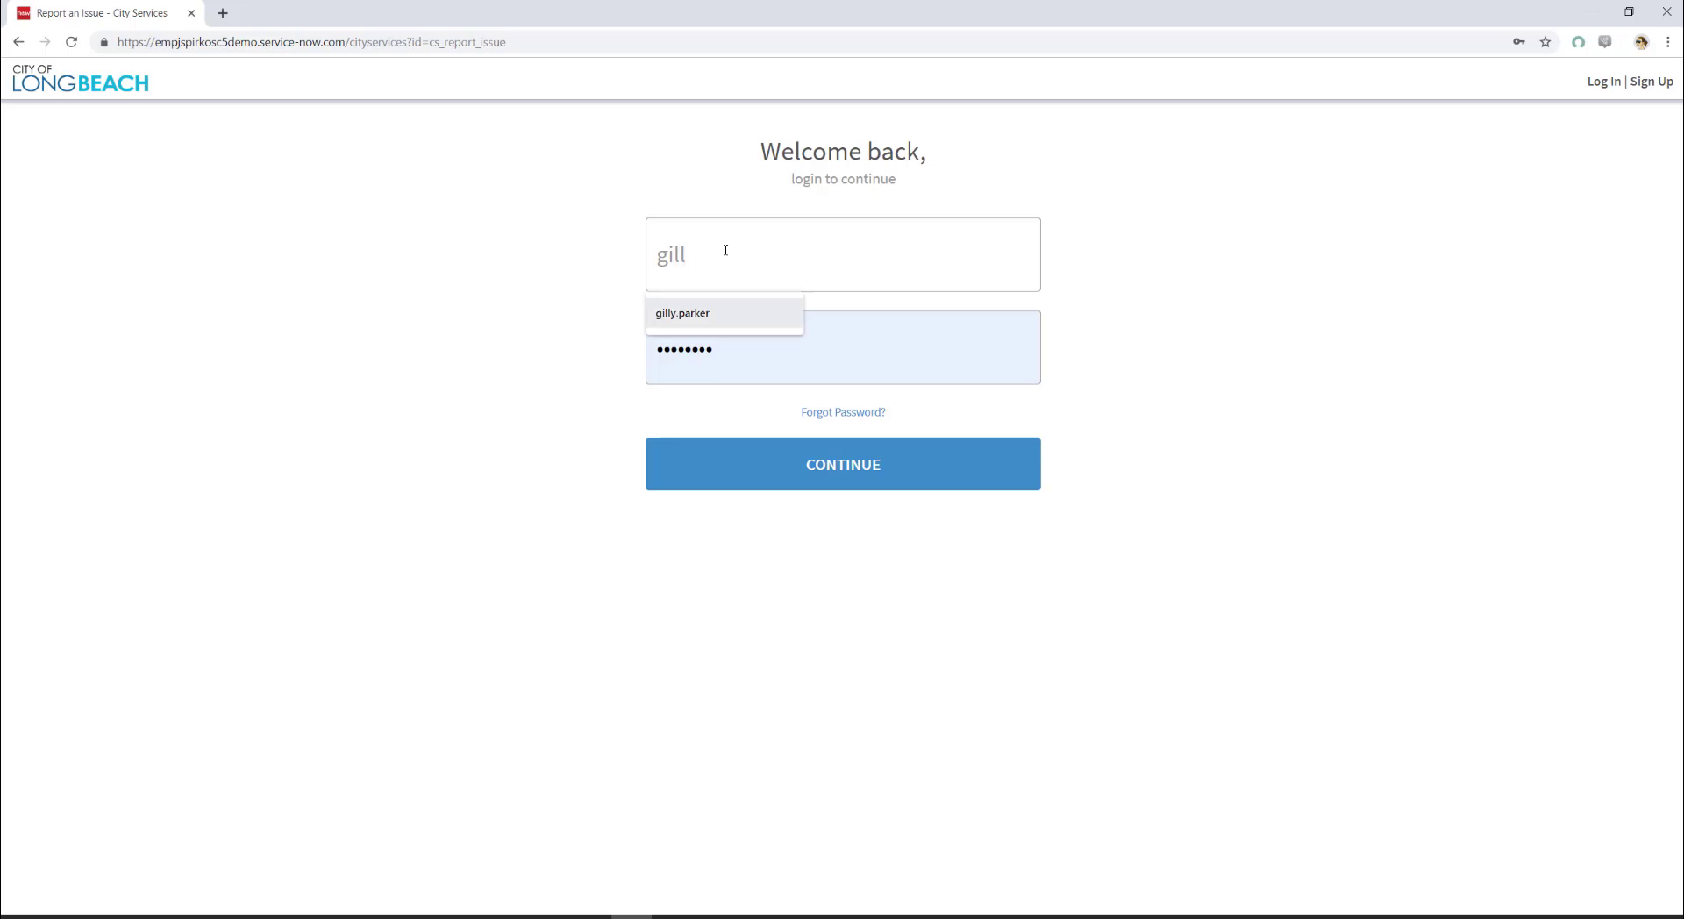
pyautogui.press('Return')
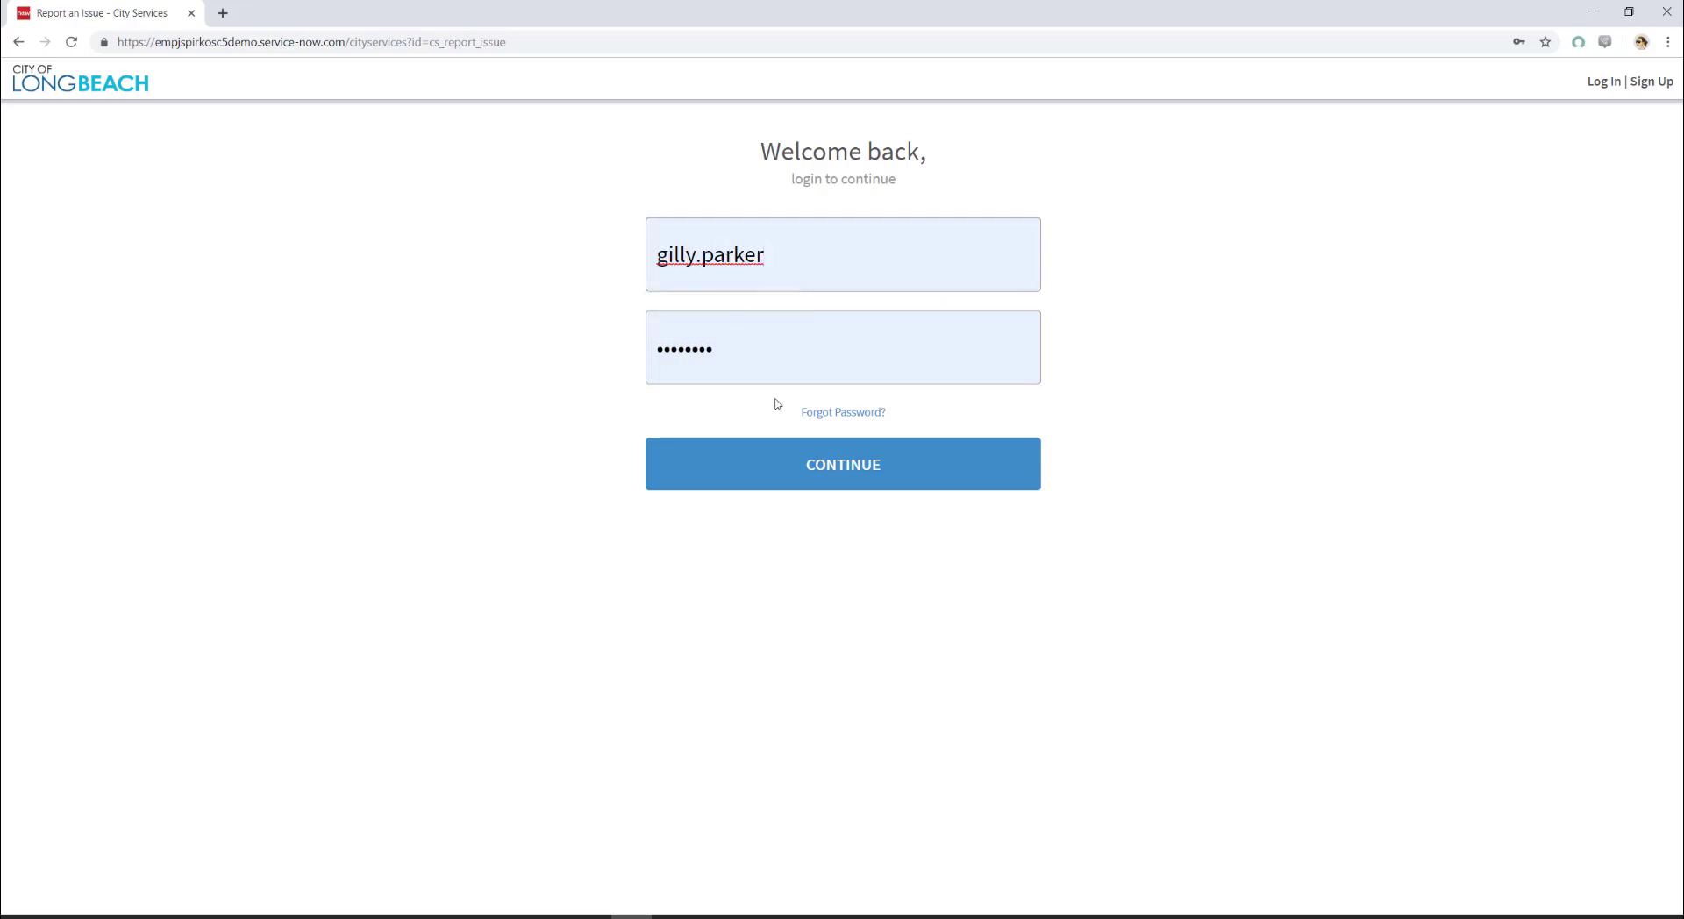
pyautogui.click(831, 472)
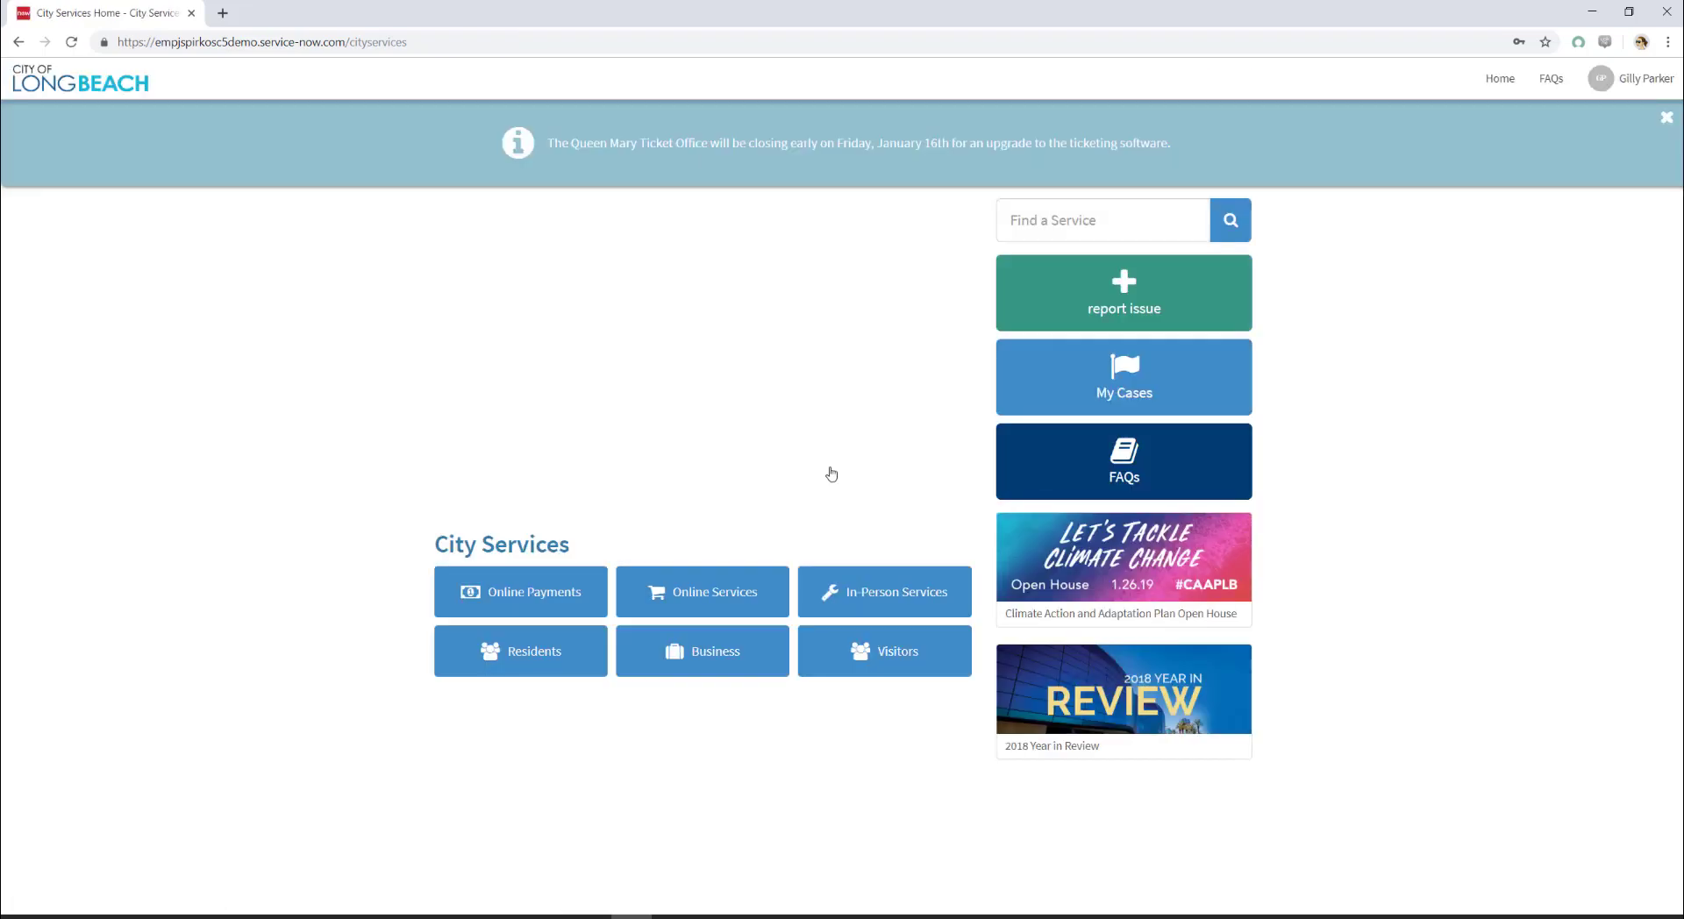
# Step: Start a Traffic Signals report and preview its location page at mobile size in Chrome
pyautogui.click(1059, 297)
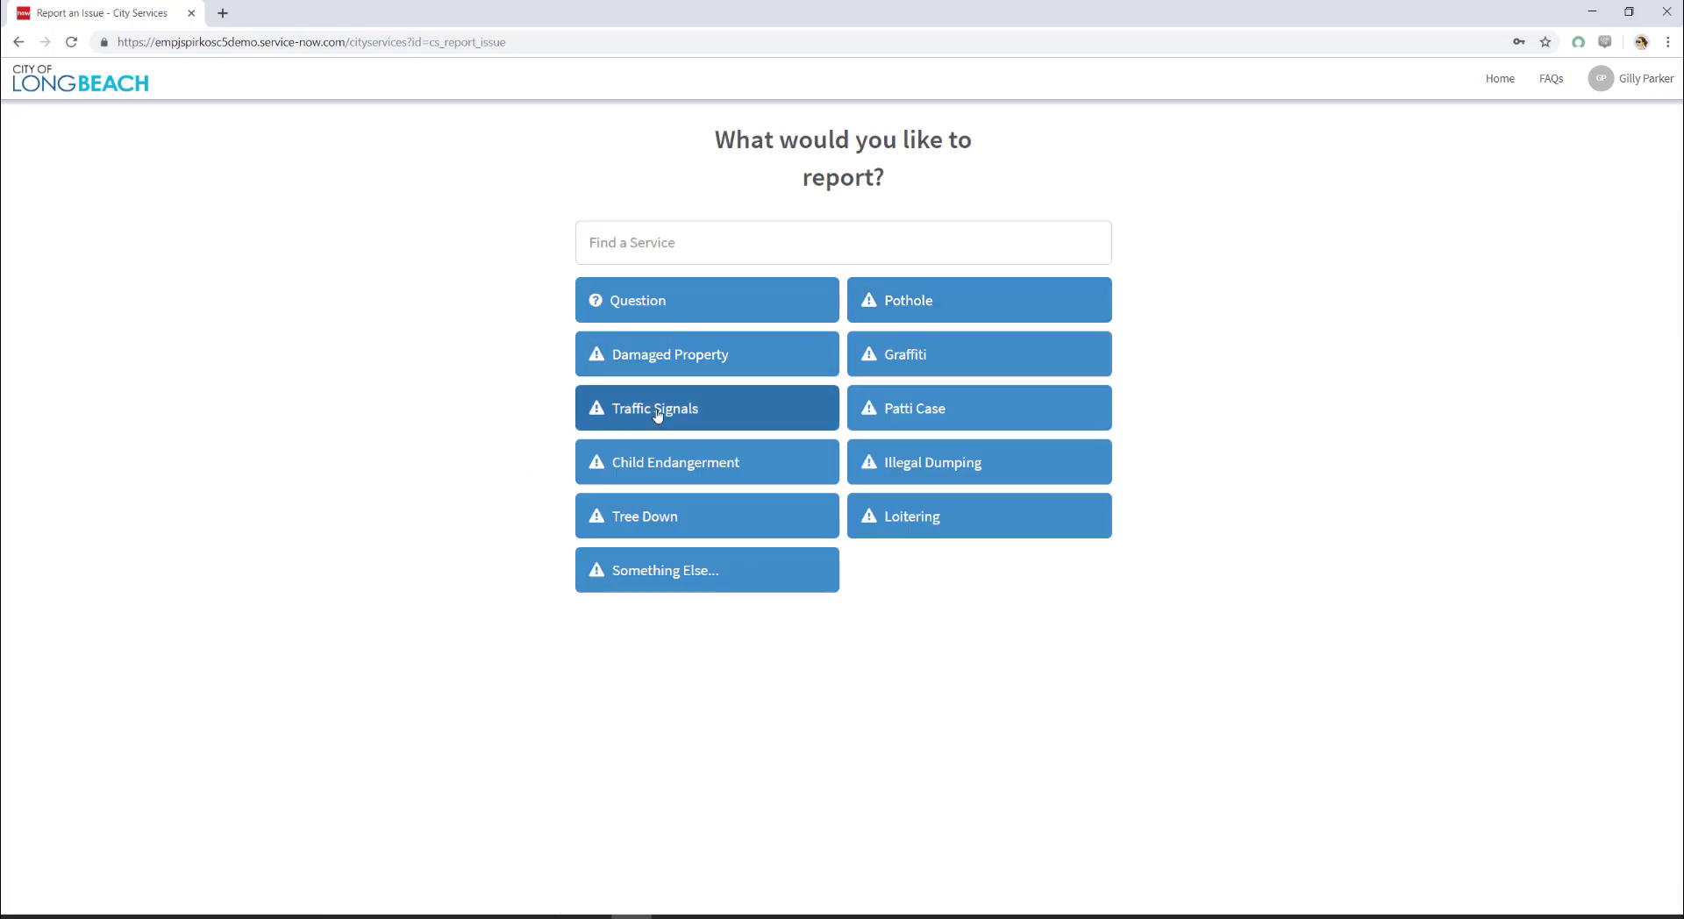
pyautogui.click(657, 413)
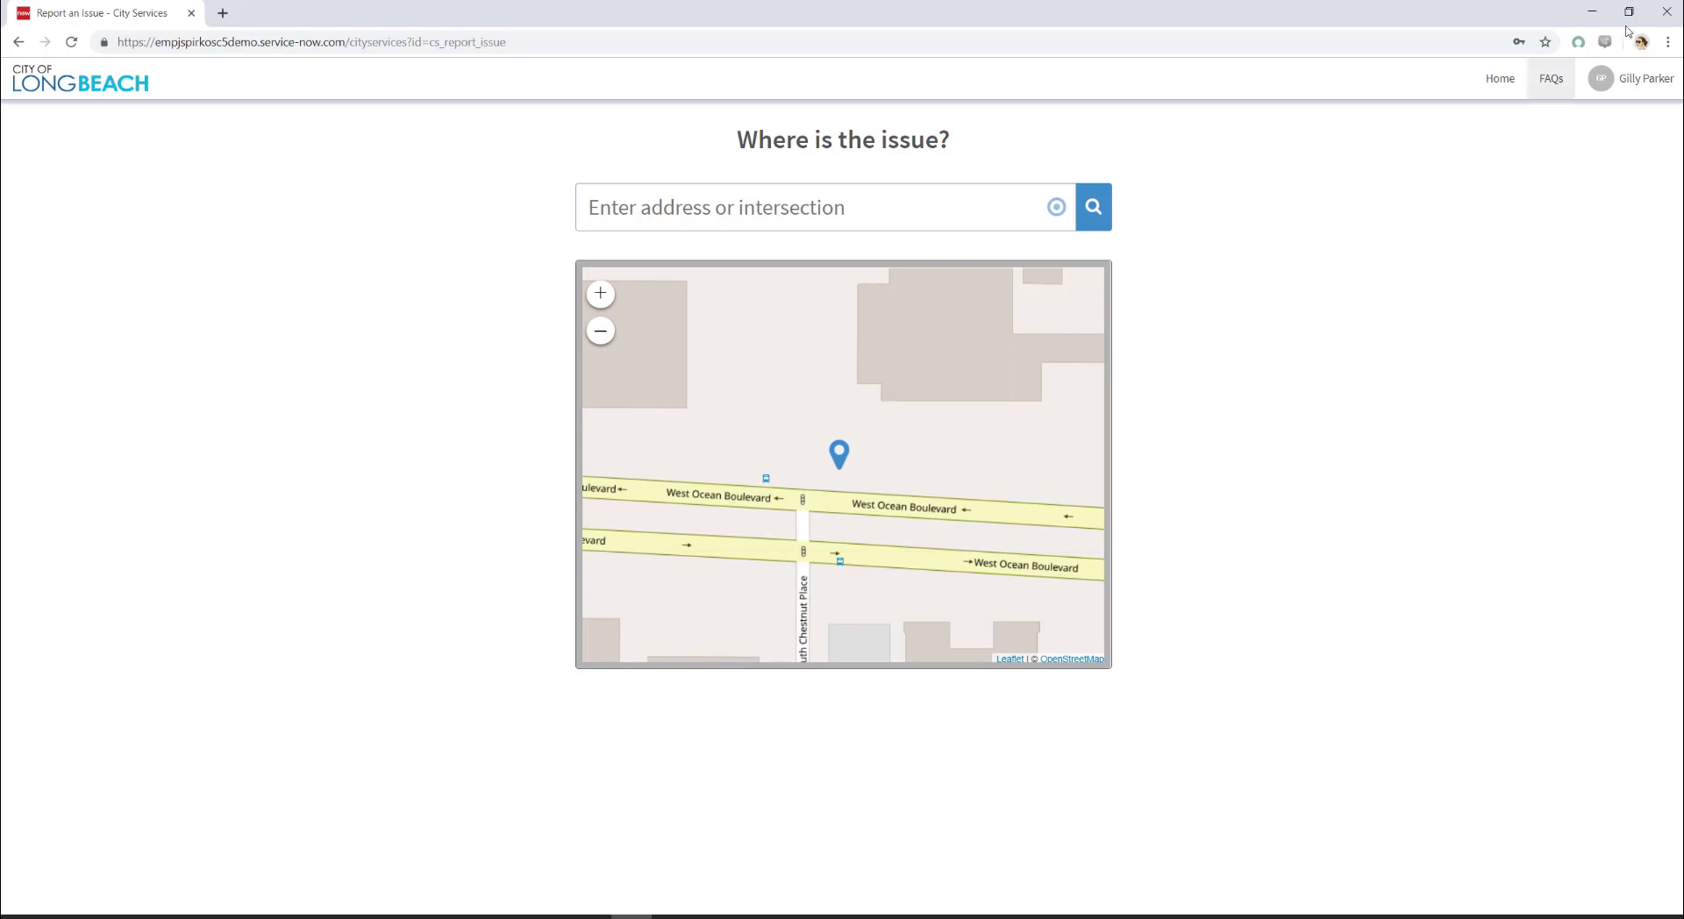
pyautogui.click(1668, 42)
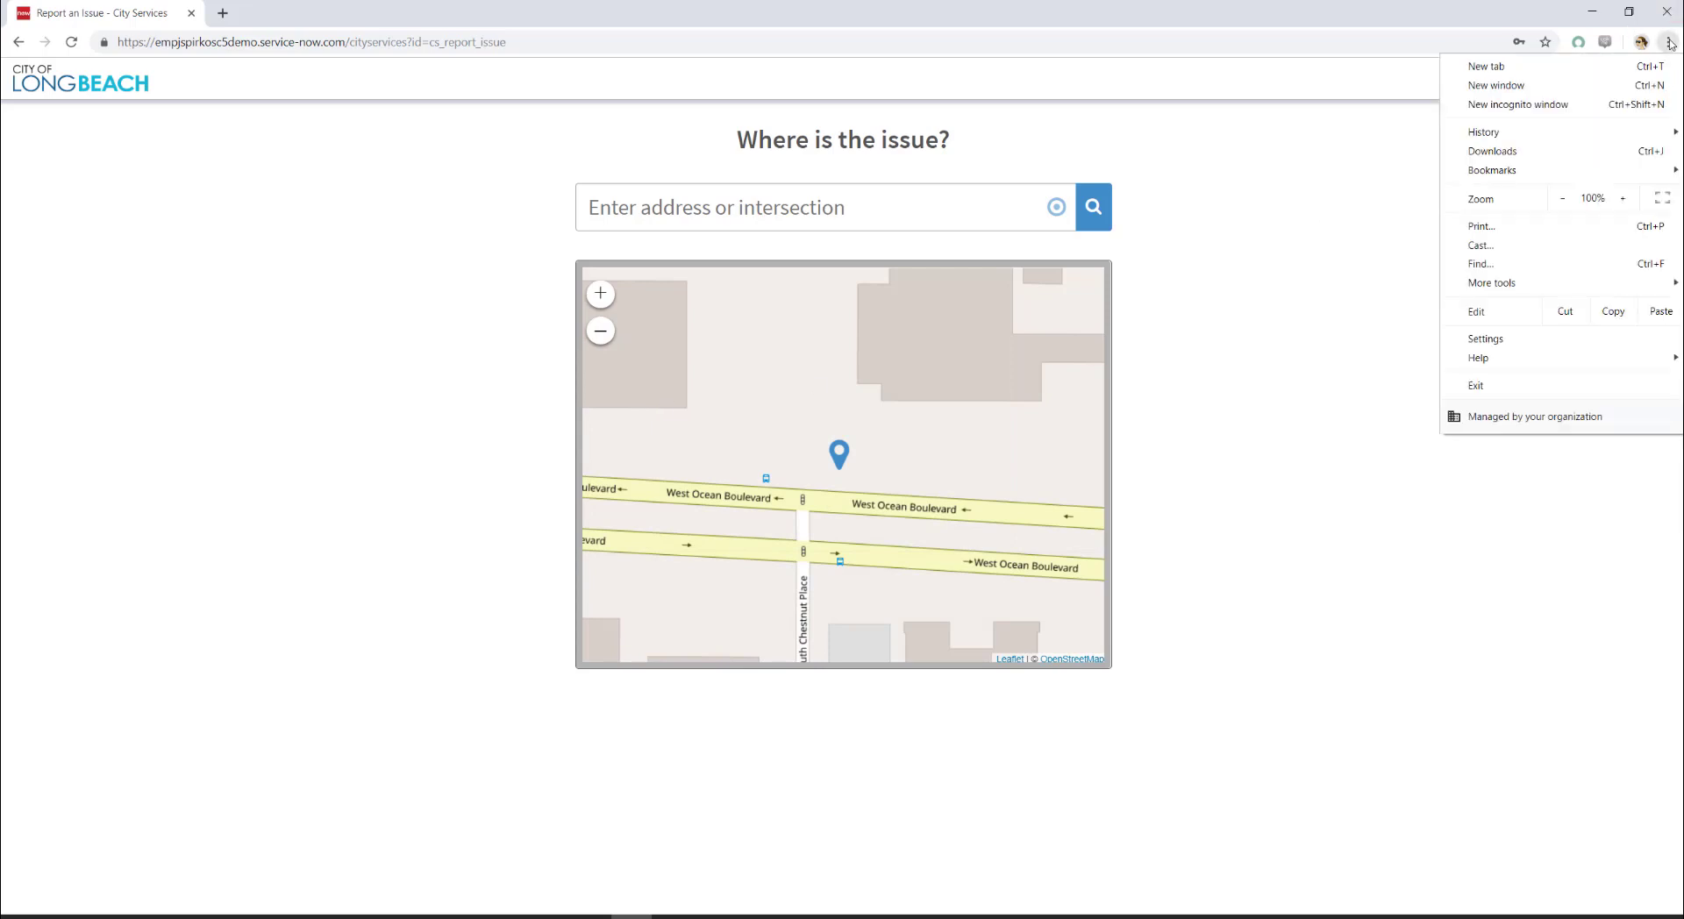
pyautogui.click(1670, 44)
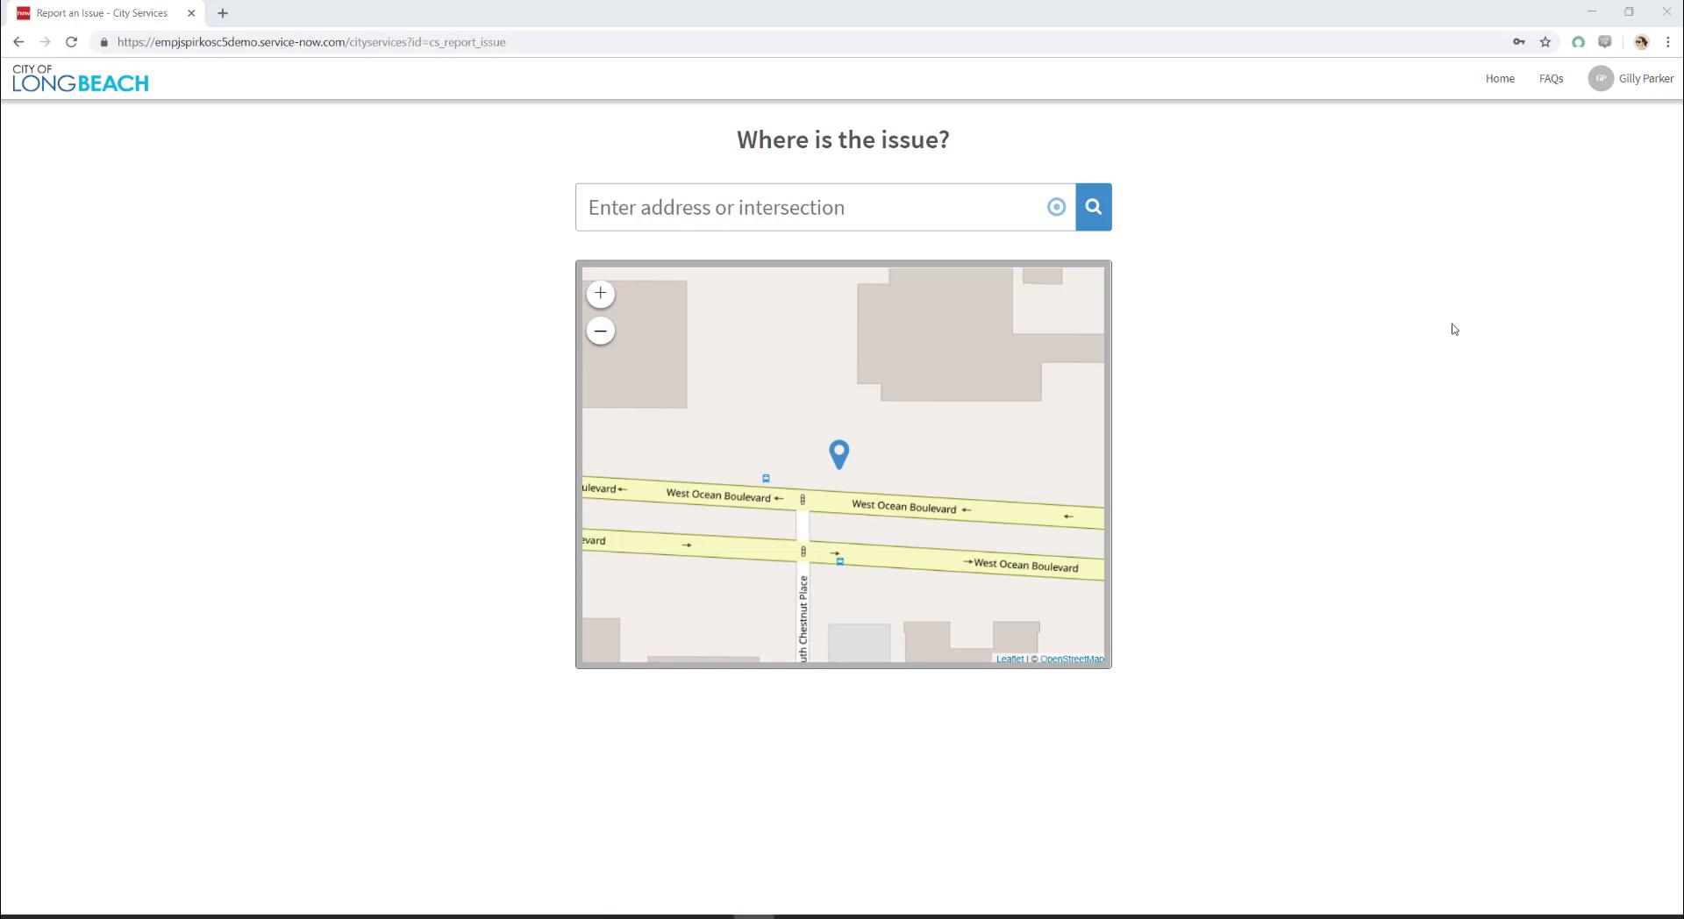
pyautogui.hotkey('ctrl', 'shift', 'm')
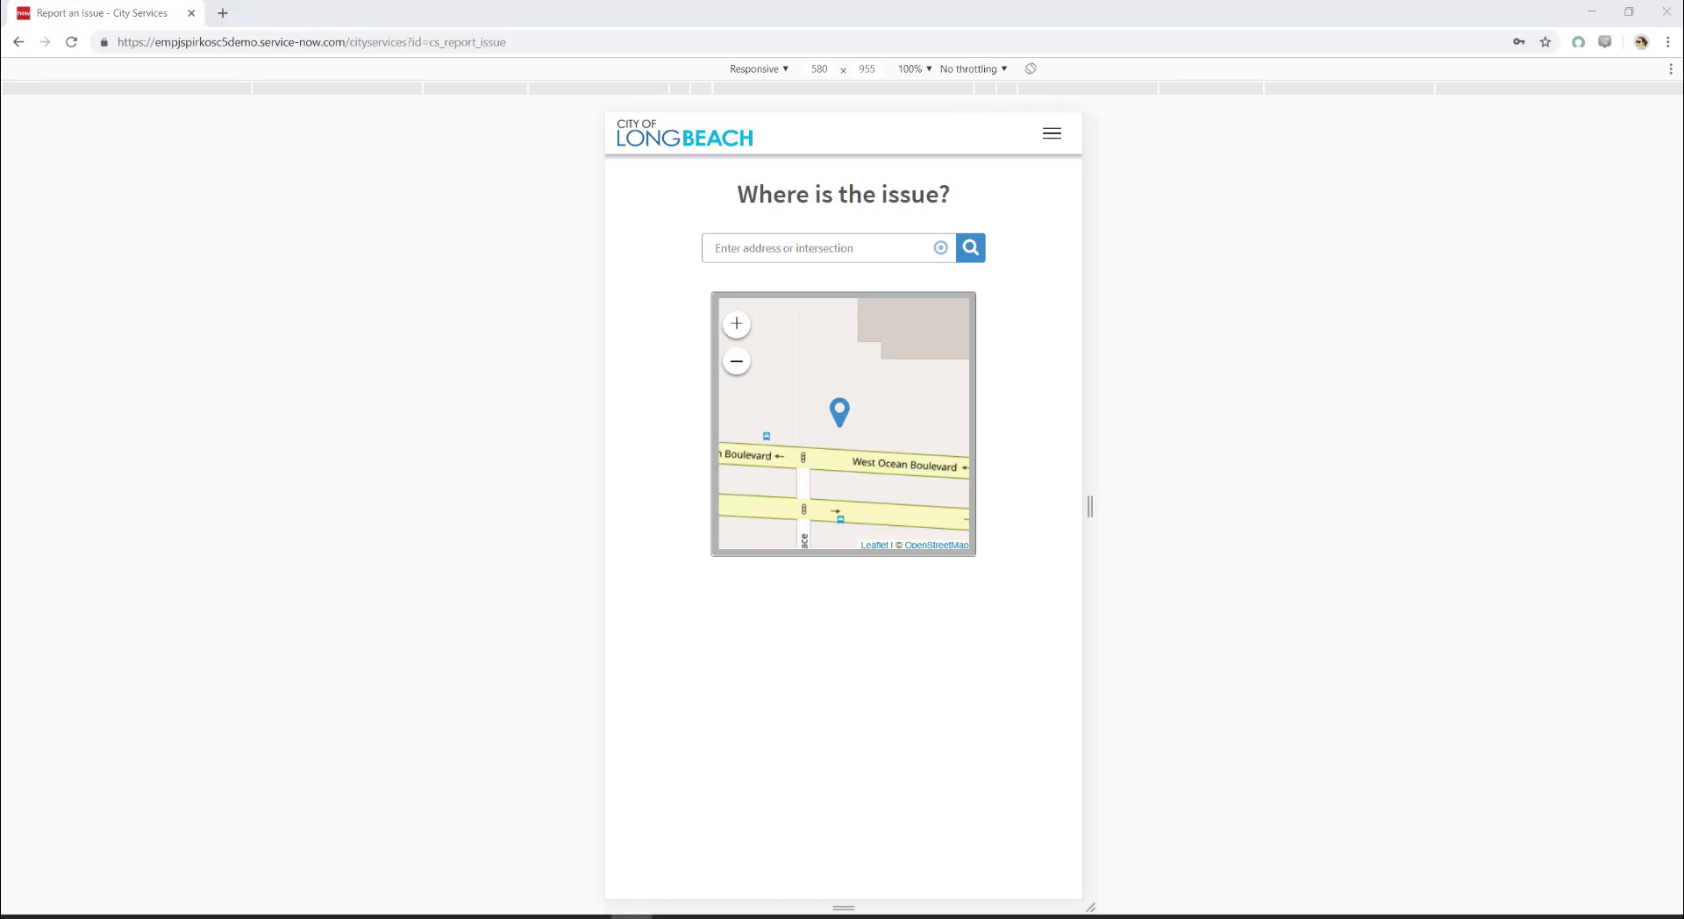
pyautogui.hotkey('ctrl', 'shift', 'm')
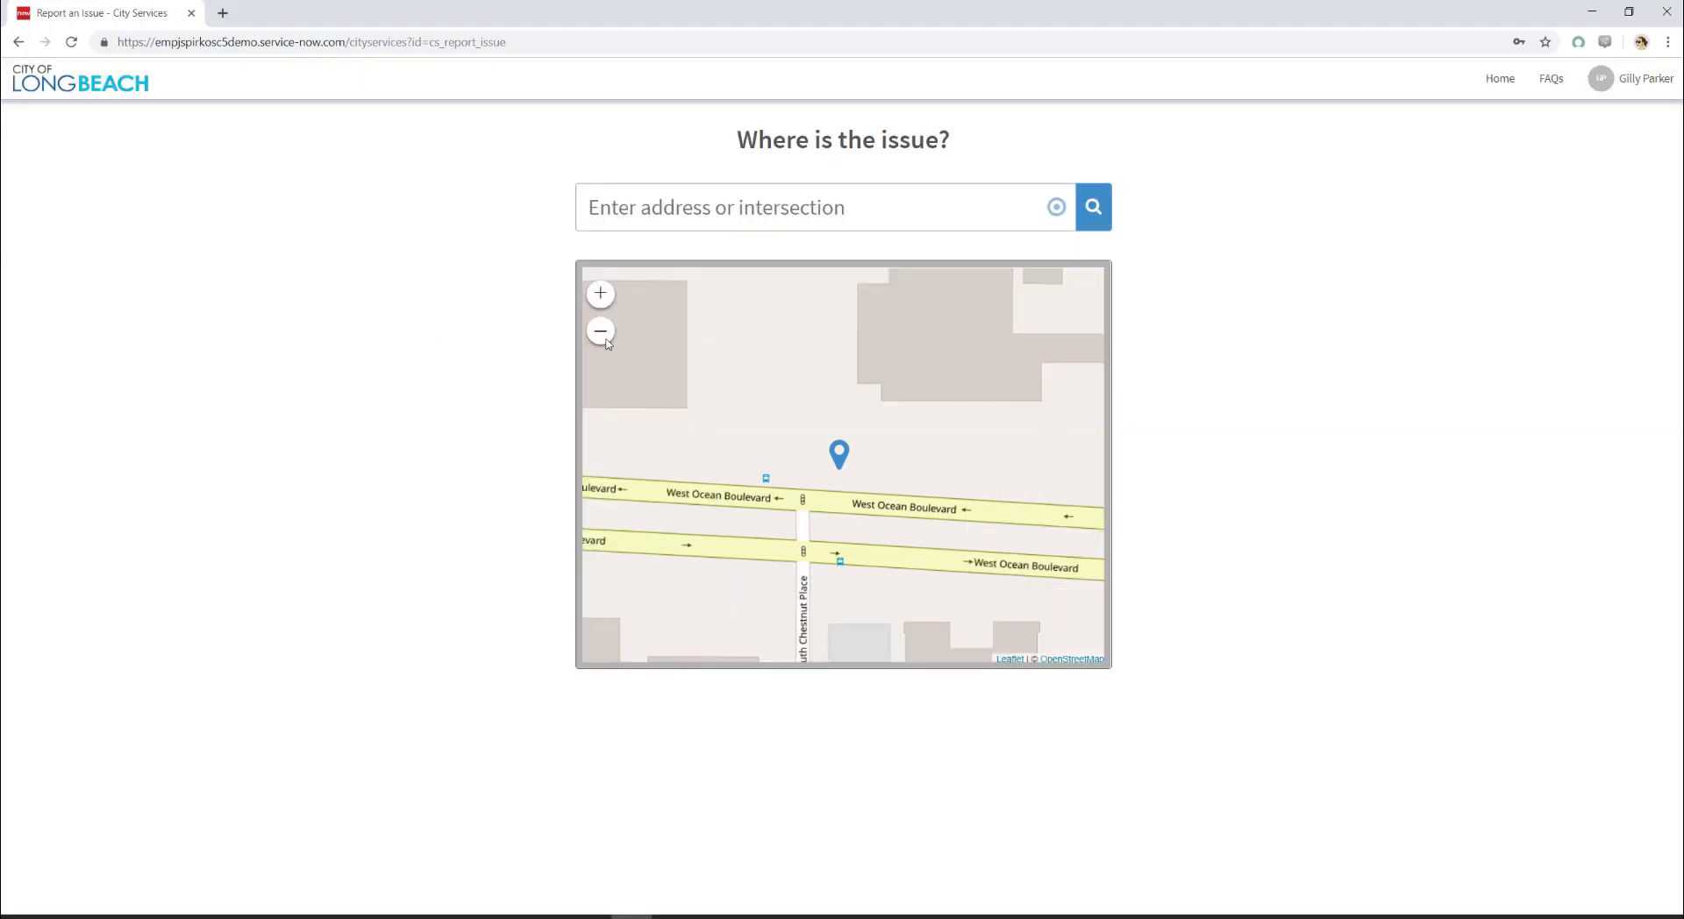
# Step: Replace the rejected Longworth Avenue address with Long Beach Blvd, 90805, and use that location
pyautogui.click(819, 215)
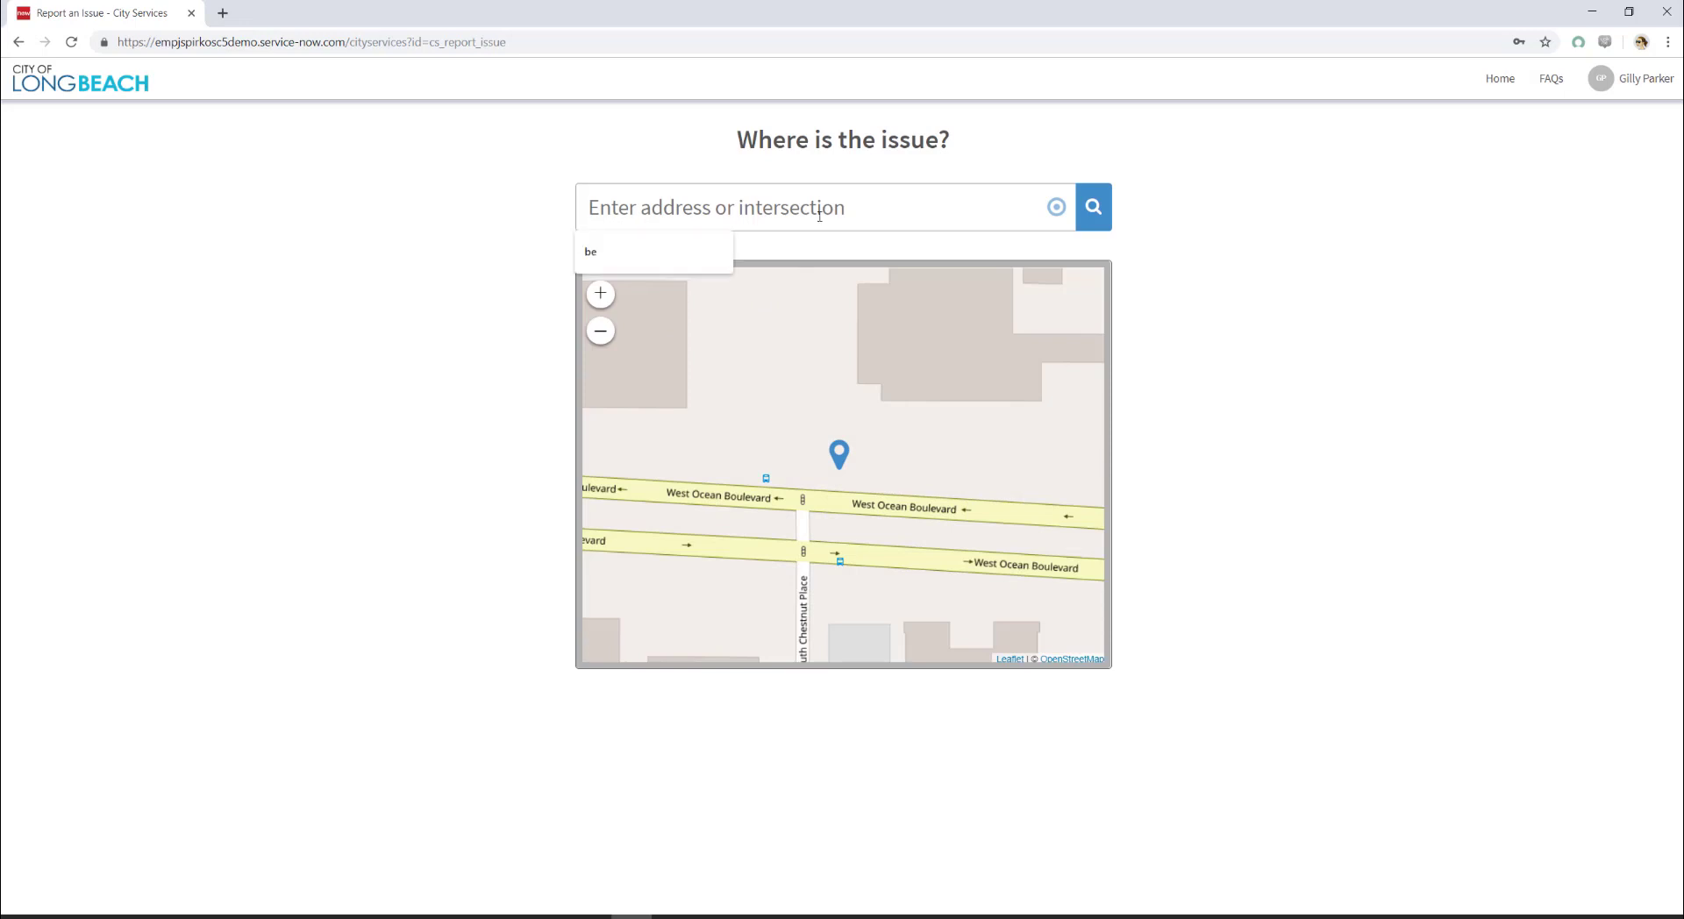
pyautogui.write('Long')
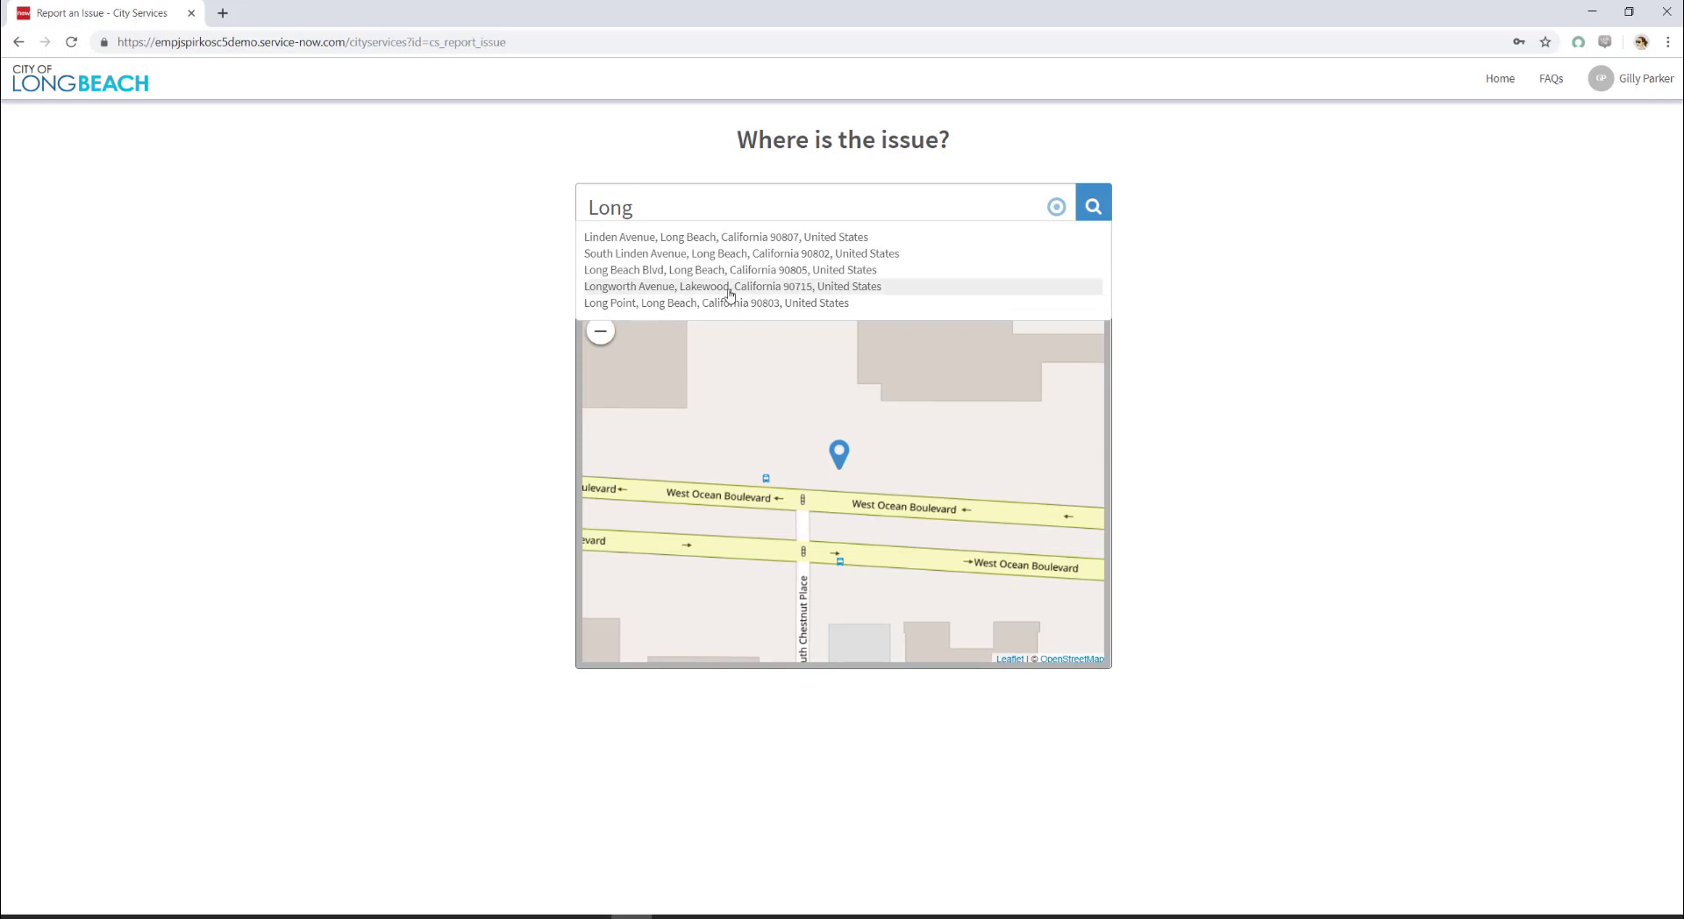
pyautogui.click(730, 289)
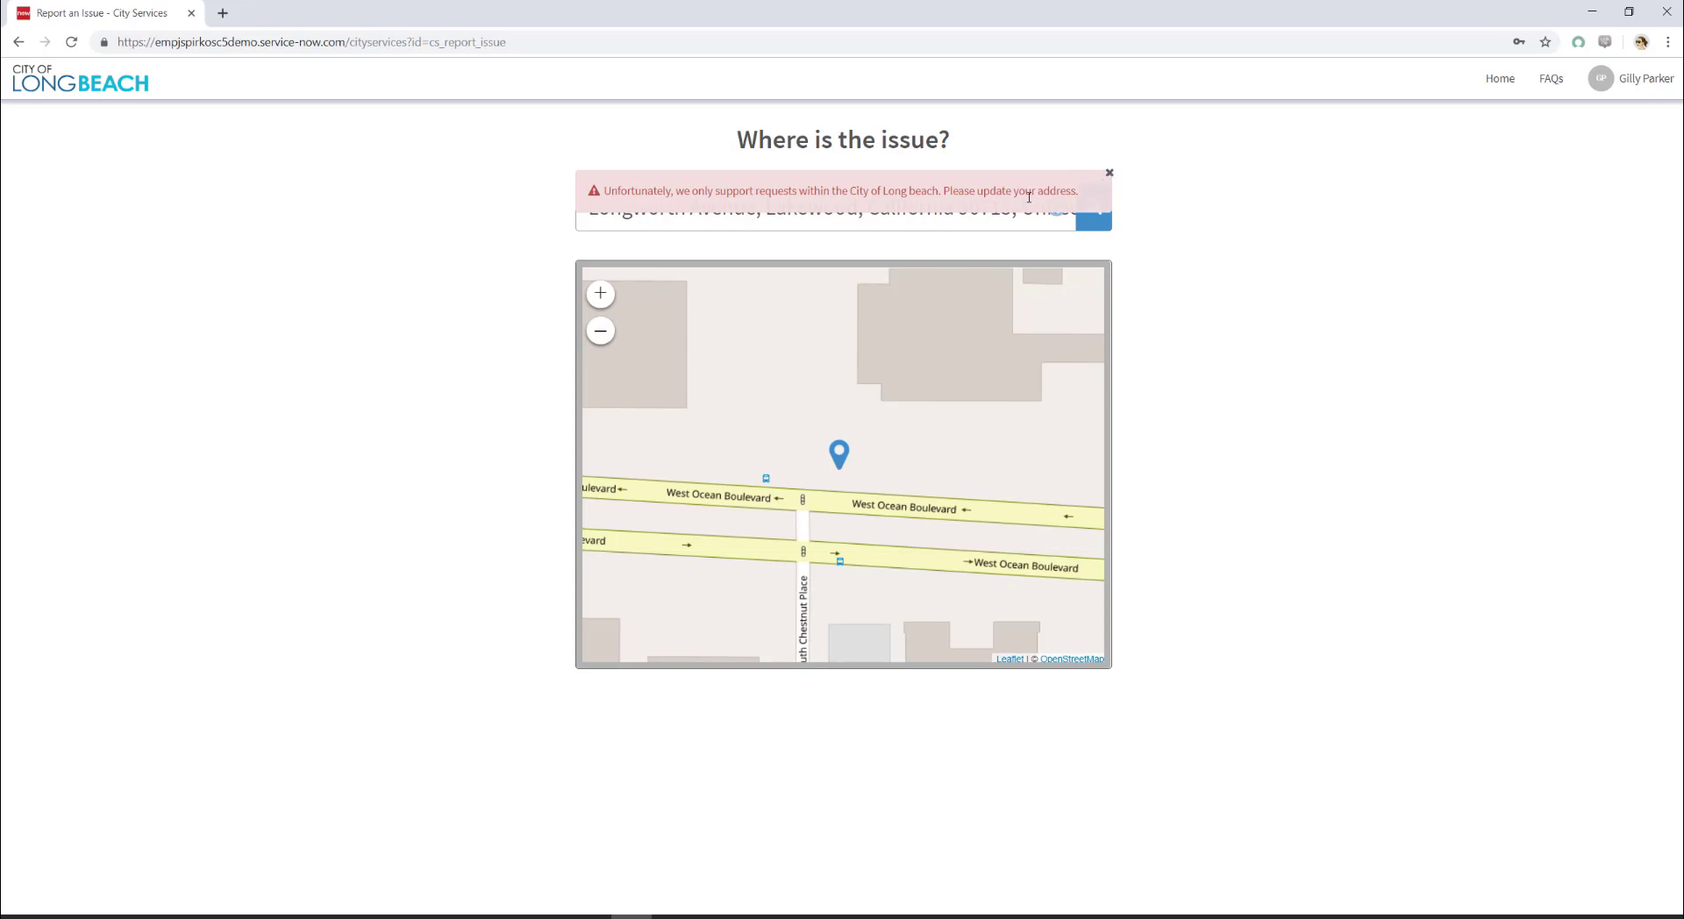
pyautogui.click(1109, 175)
pyautogui.tripleClick(989, 208)
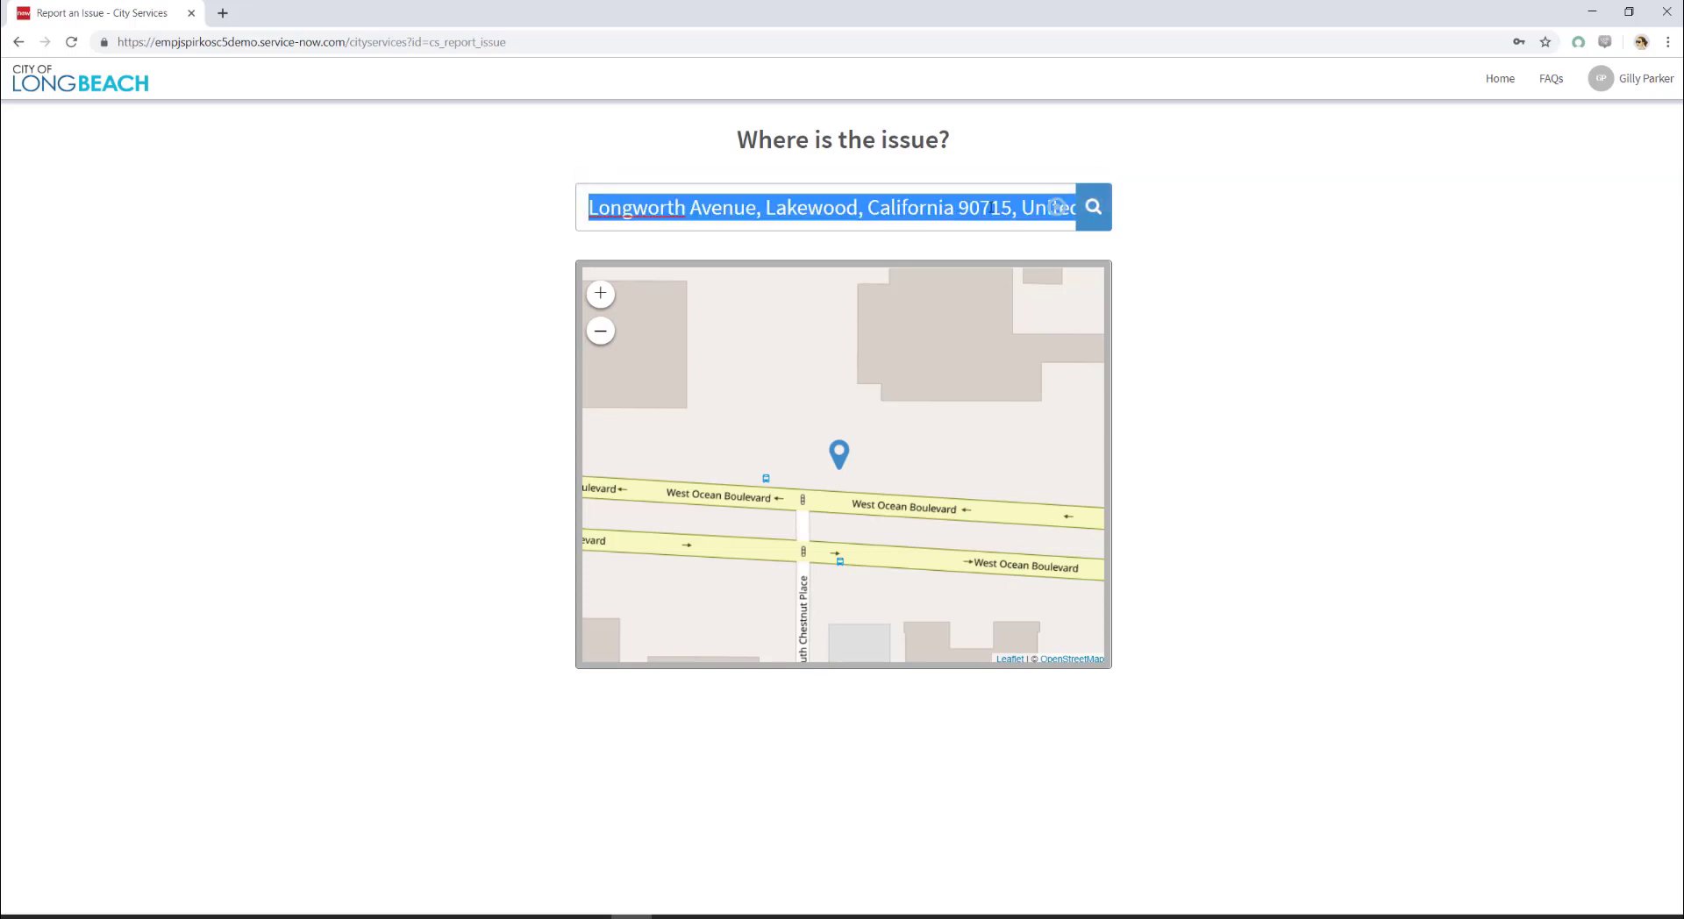
pyautogui.write('Long Be')
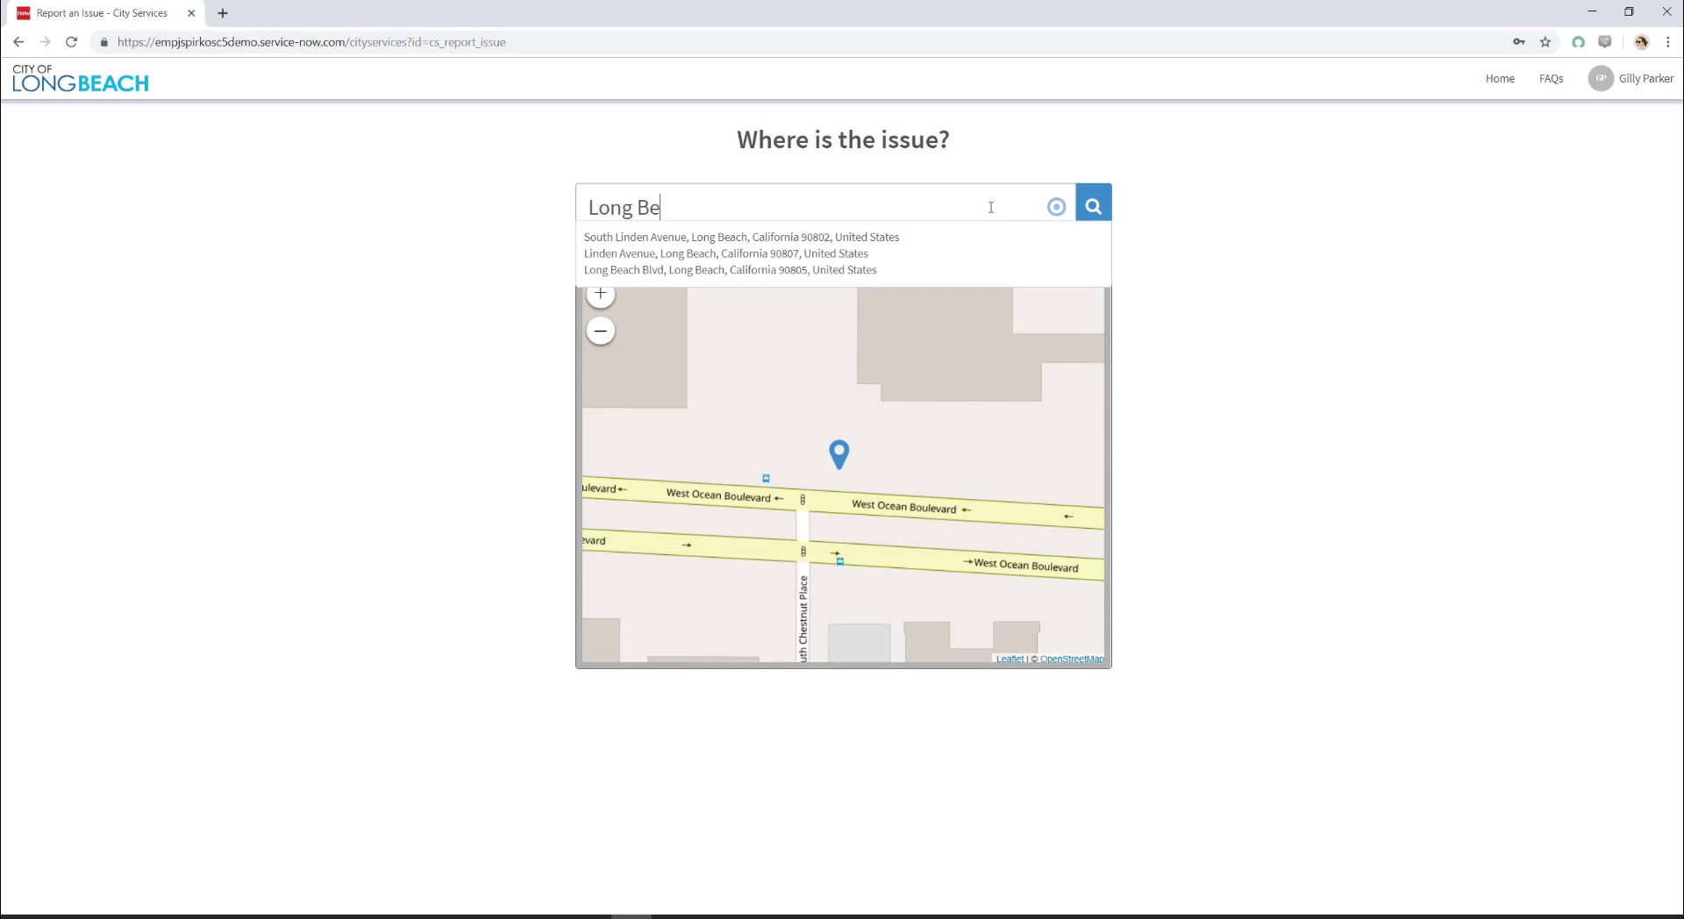
pyautogui.write('ach')
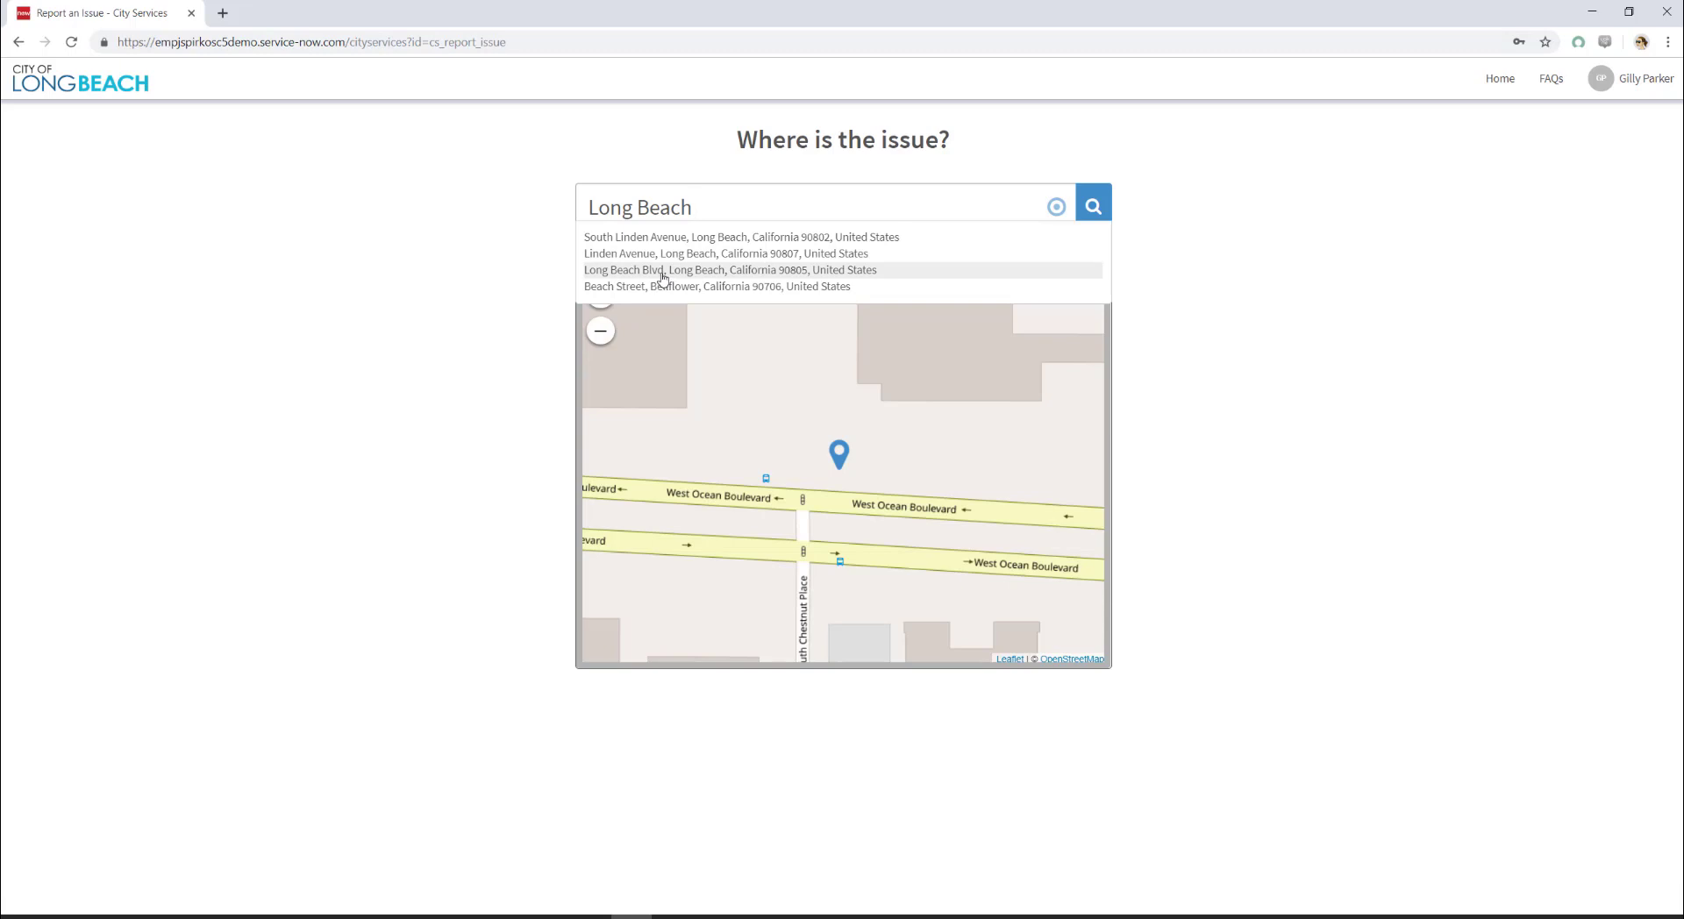
pyautogui.click(663, 272)
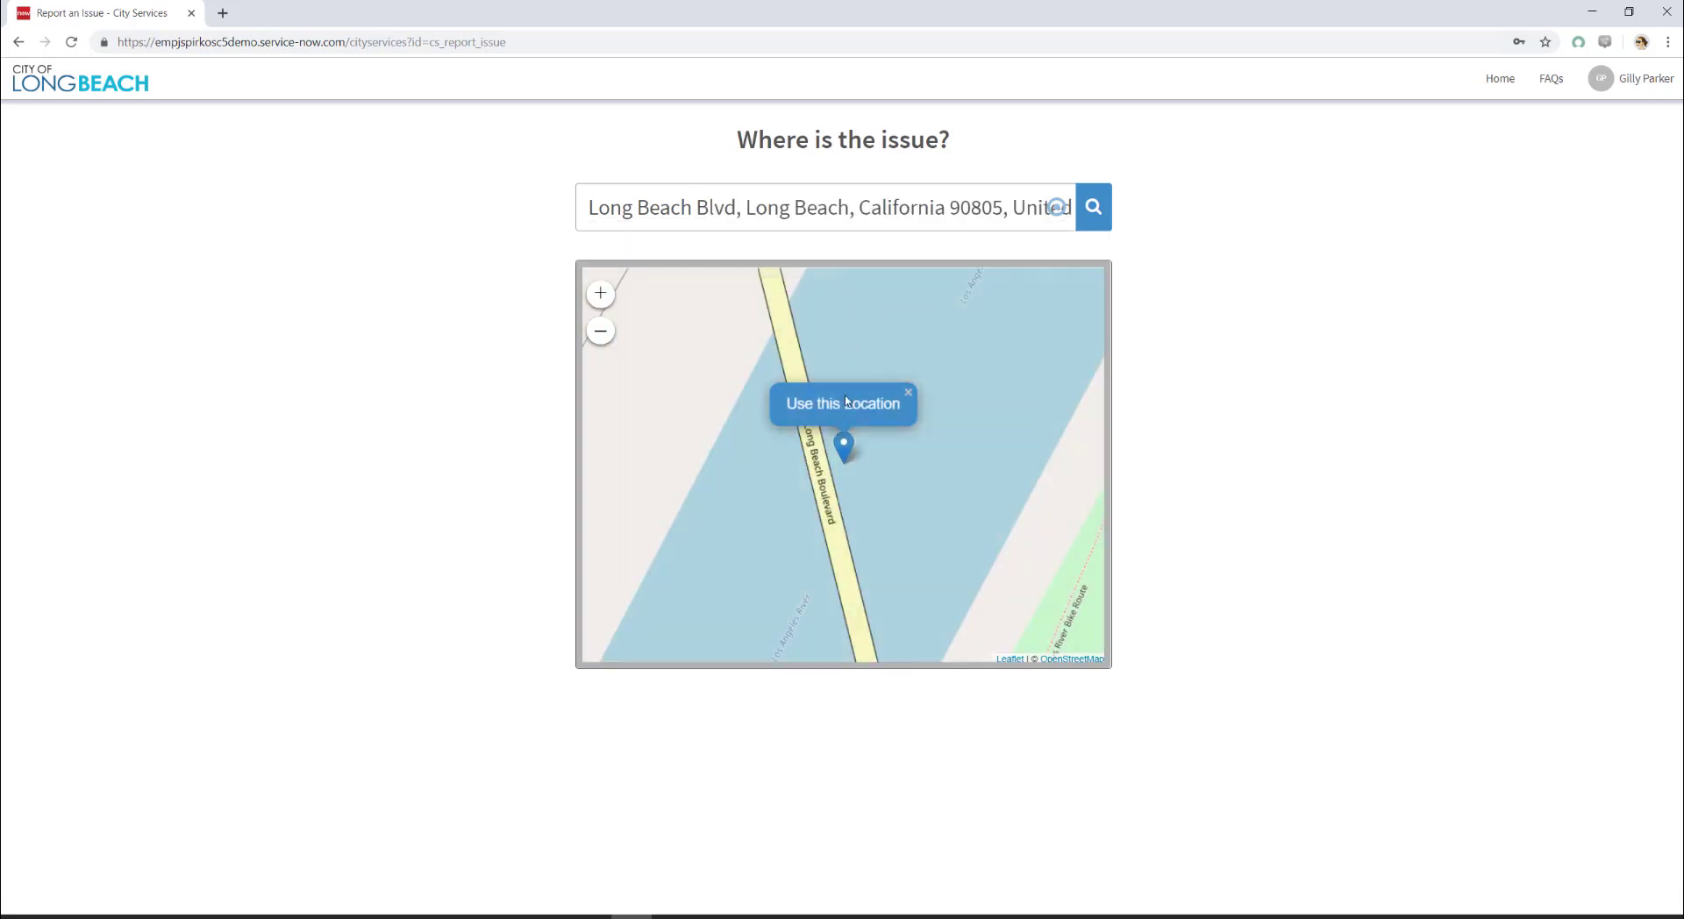
pyautogui.click(850, 414)
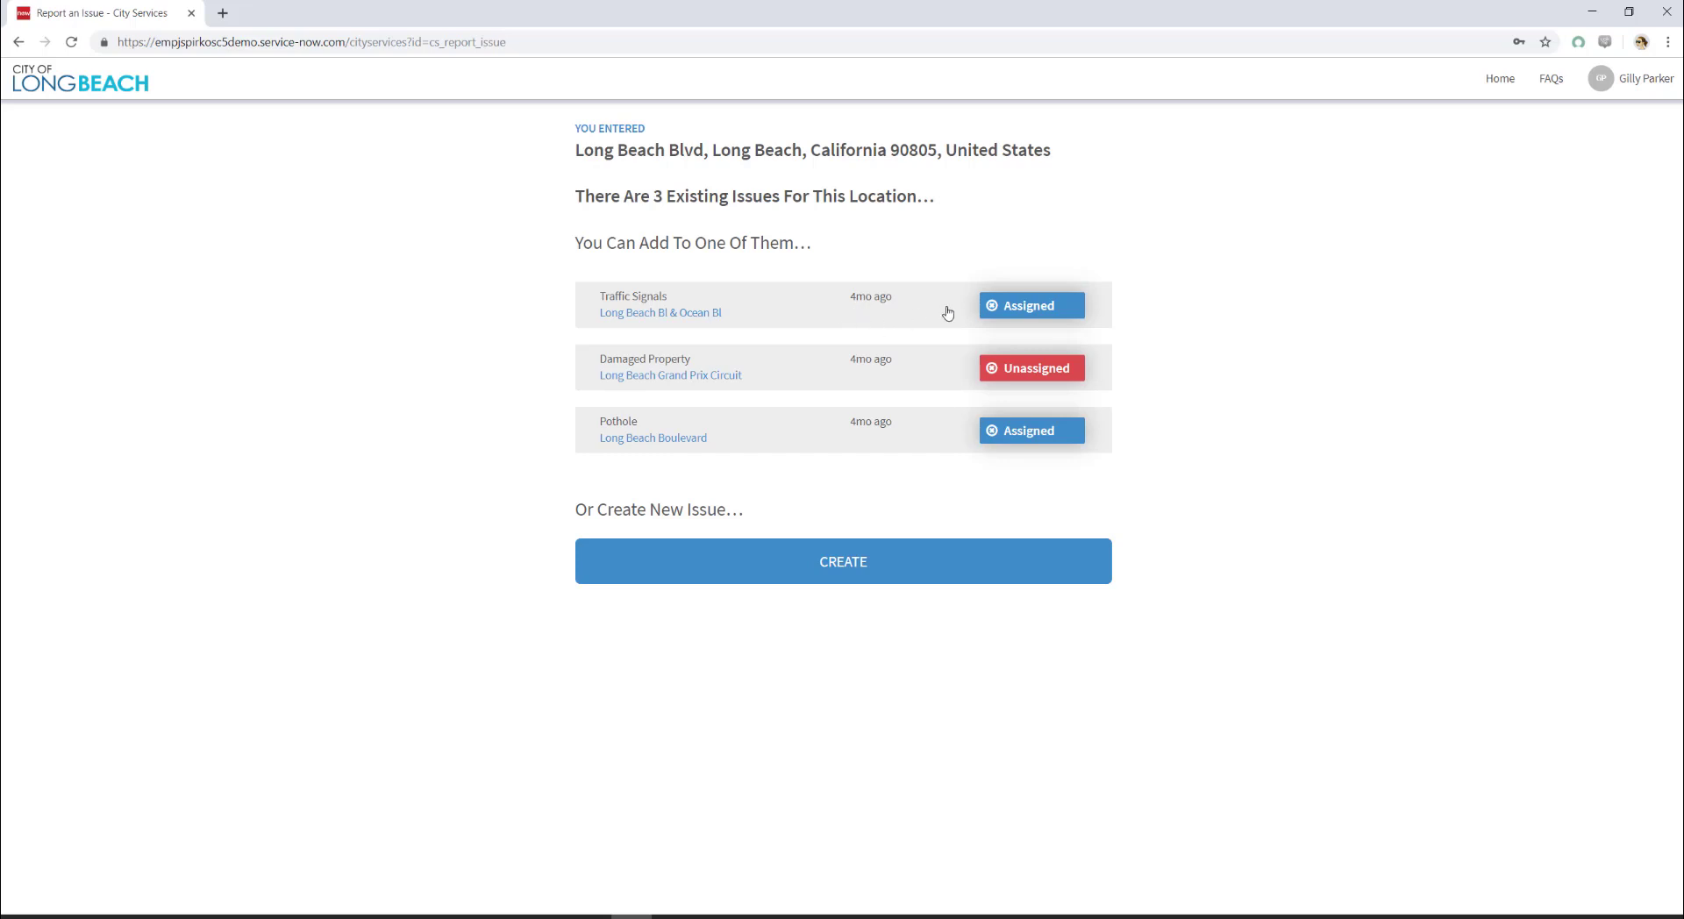
# Step: Review the existing Traffic Signals case details, then go back to Report an Issue
pyautogui.click(1023, 311)
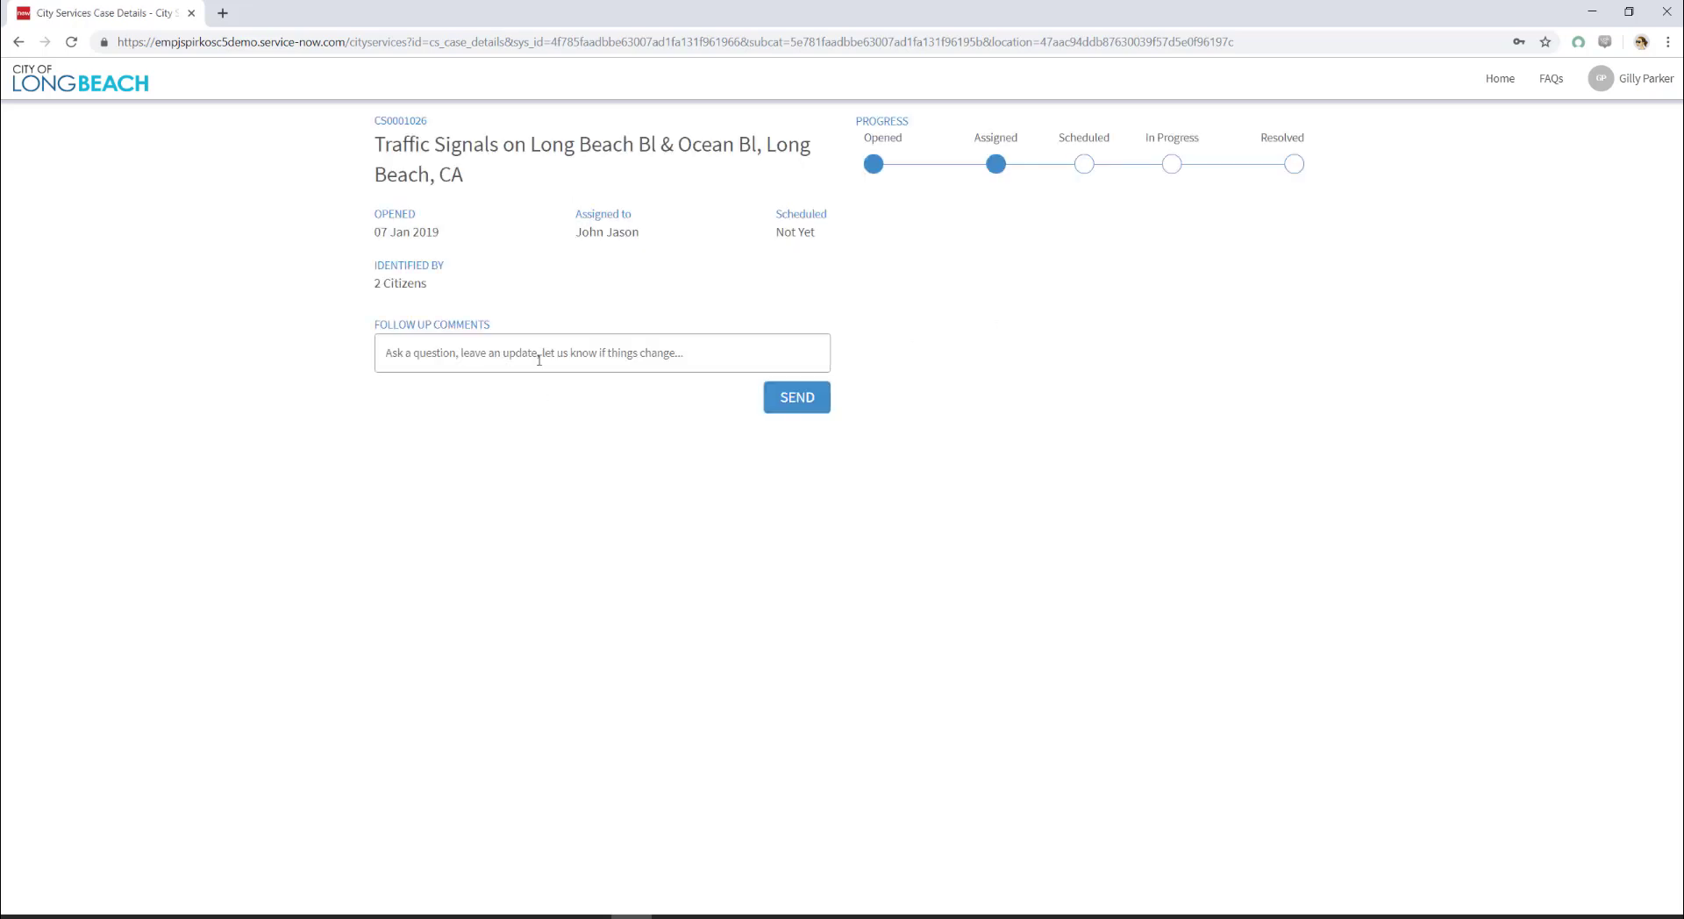
pyautogui.write('sdfasdfasdf')
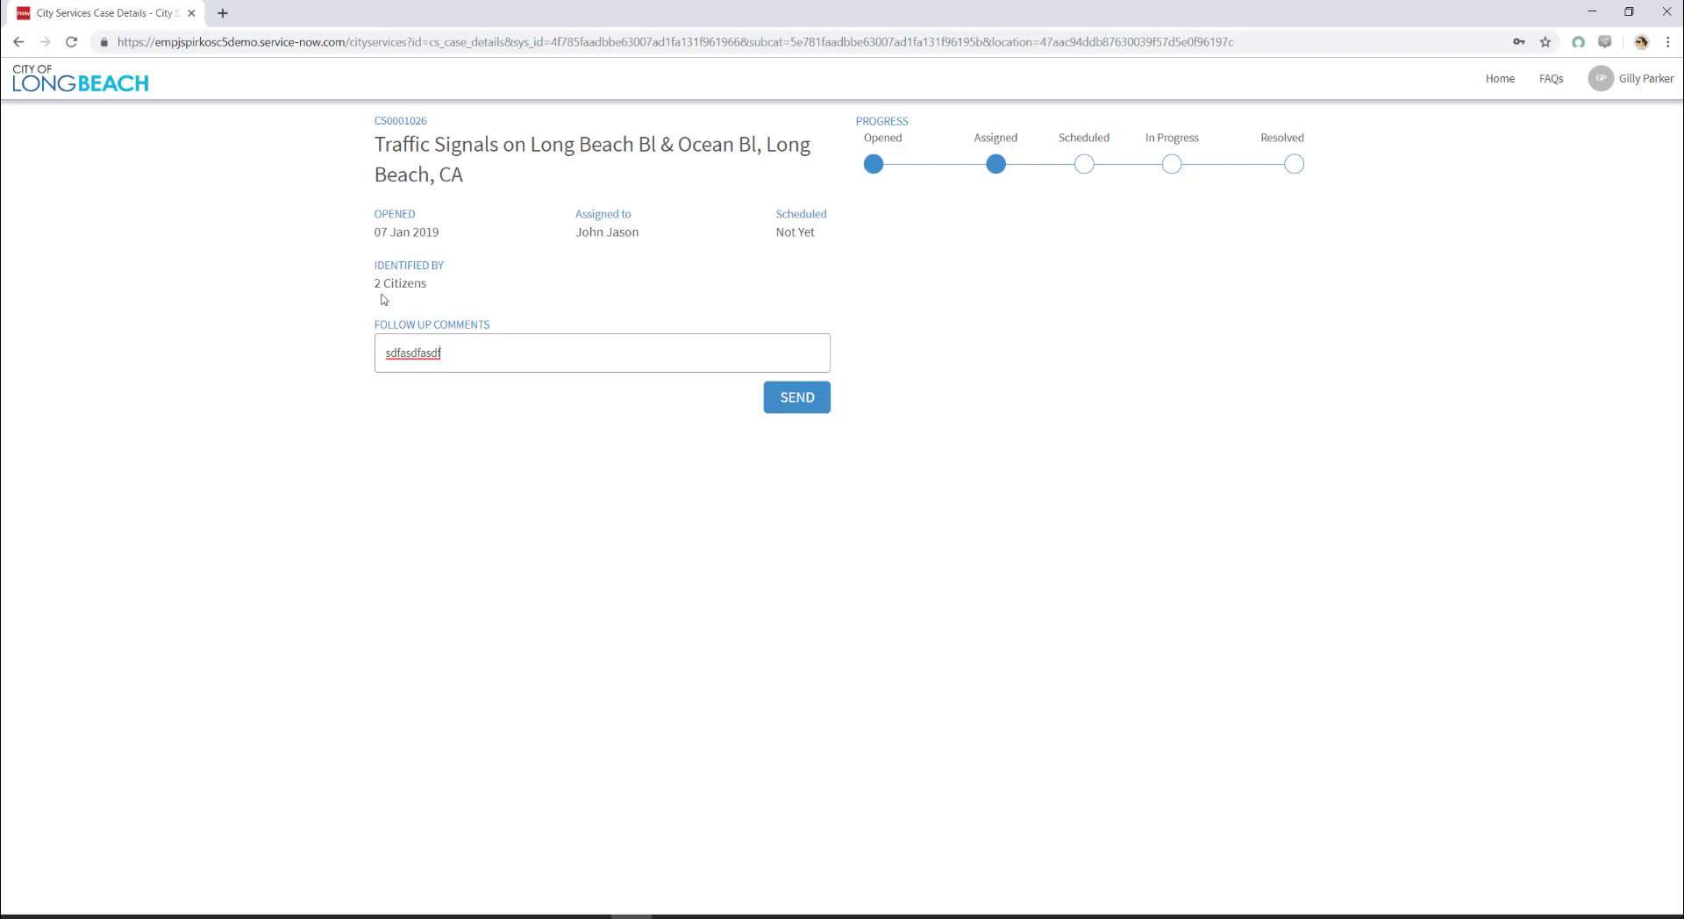
pyautogui.click(26, 47)
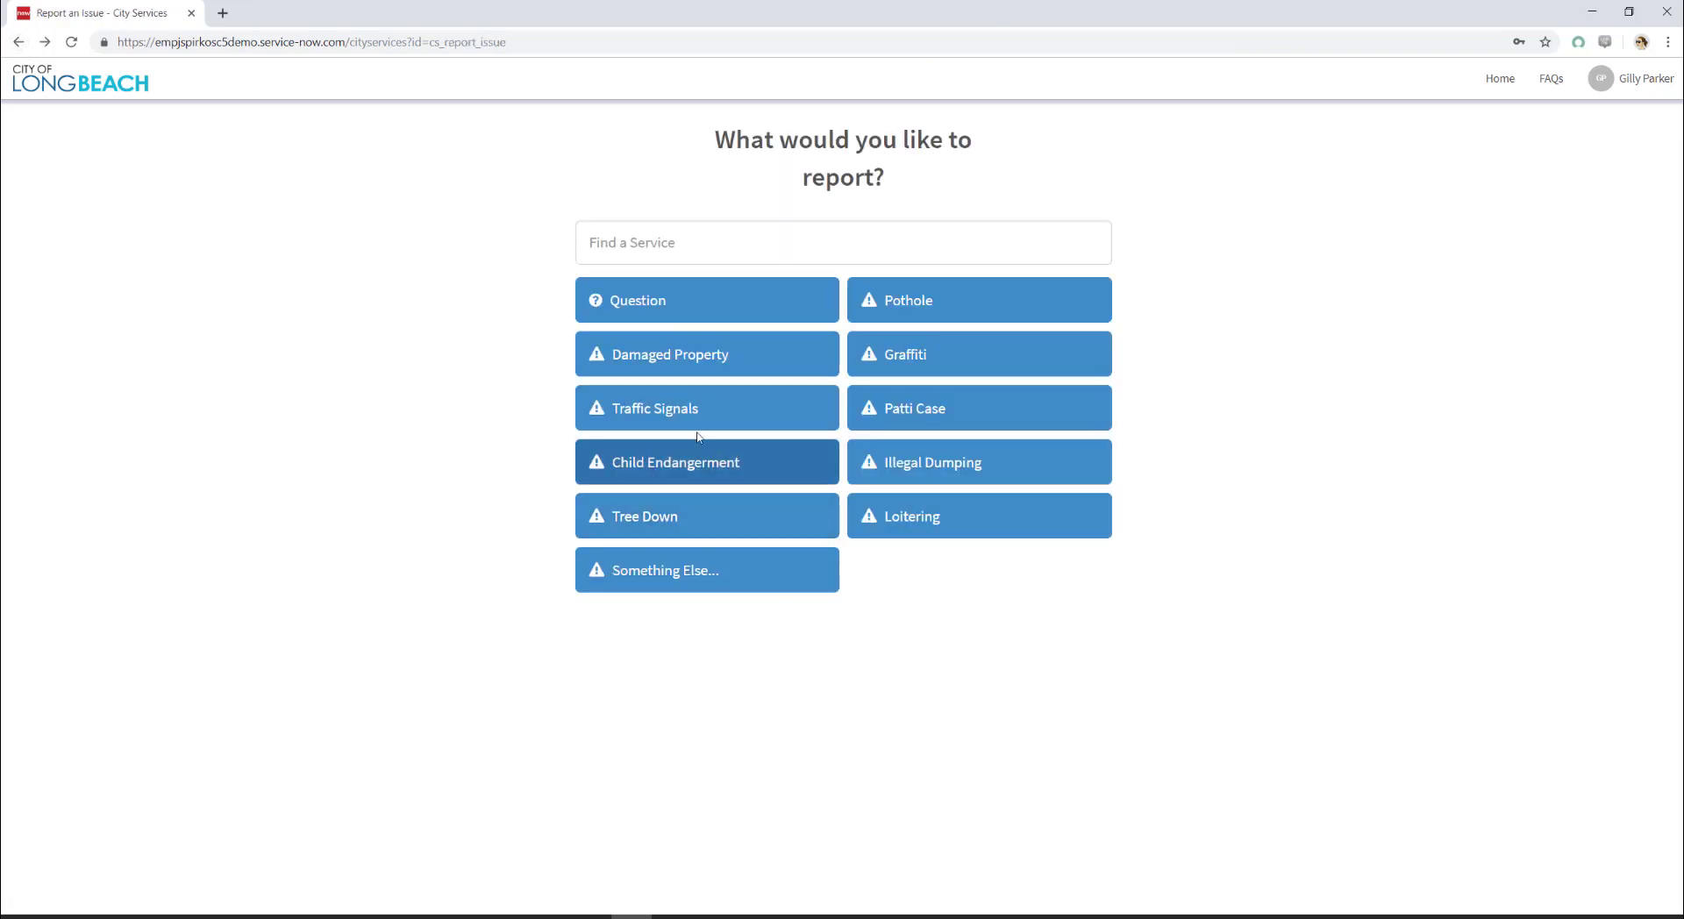
# Step: Choose Traffic Signals, set the location to Long Beach Blvd, 90805, and create a new issue
pyautogui.click(658, 412)
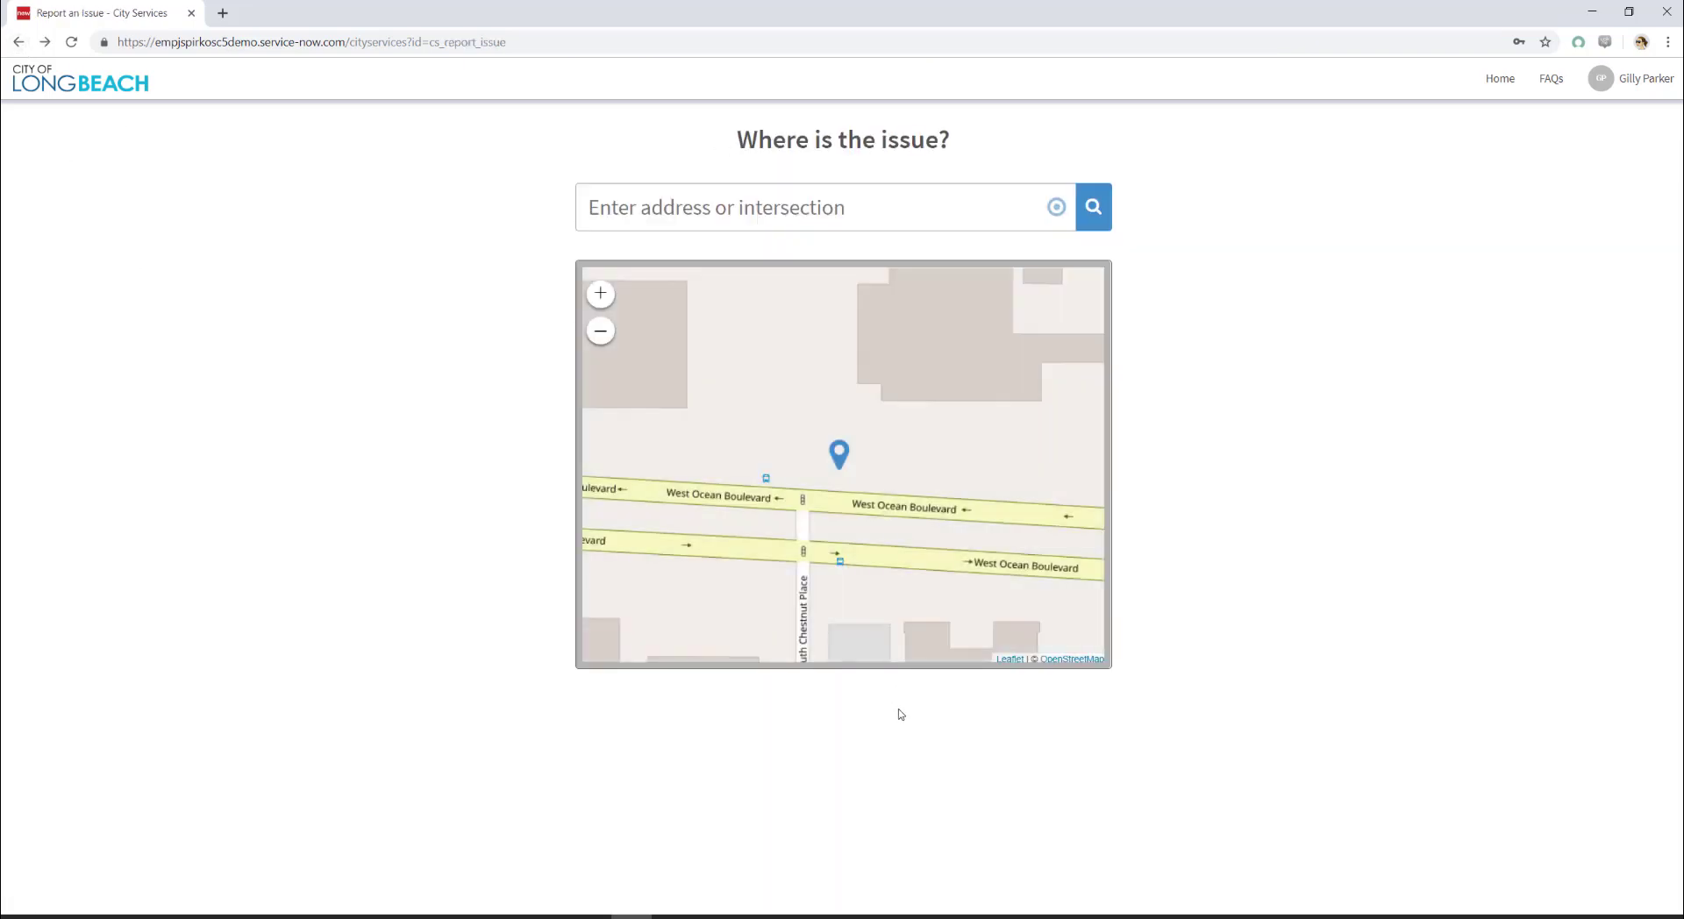
pyautogui.click(674, 211)
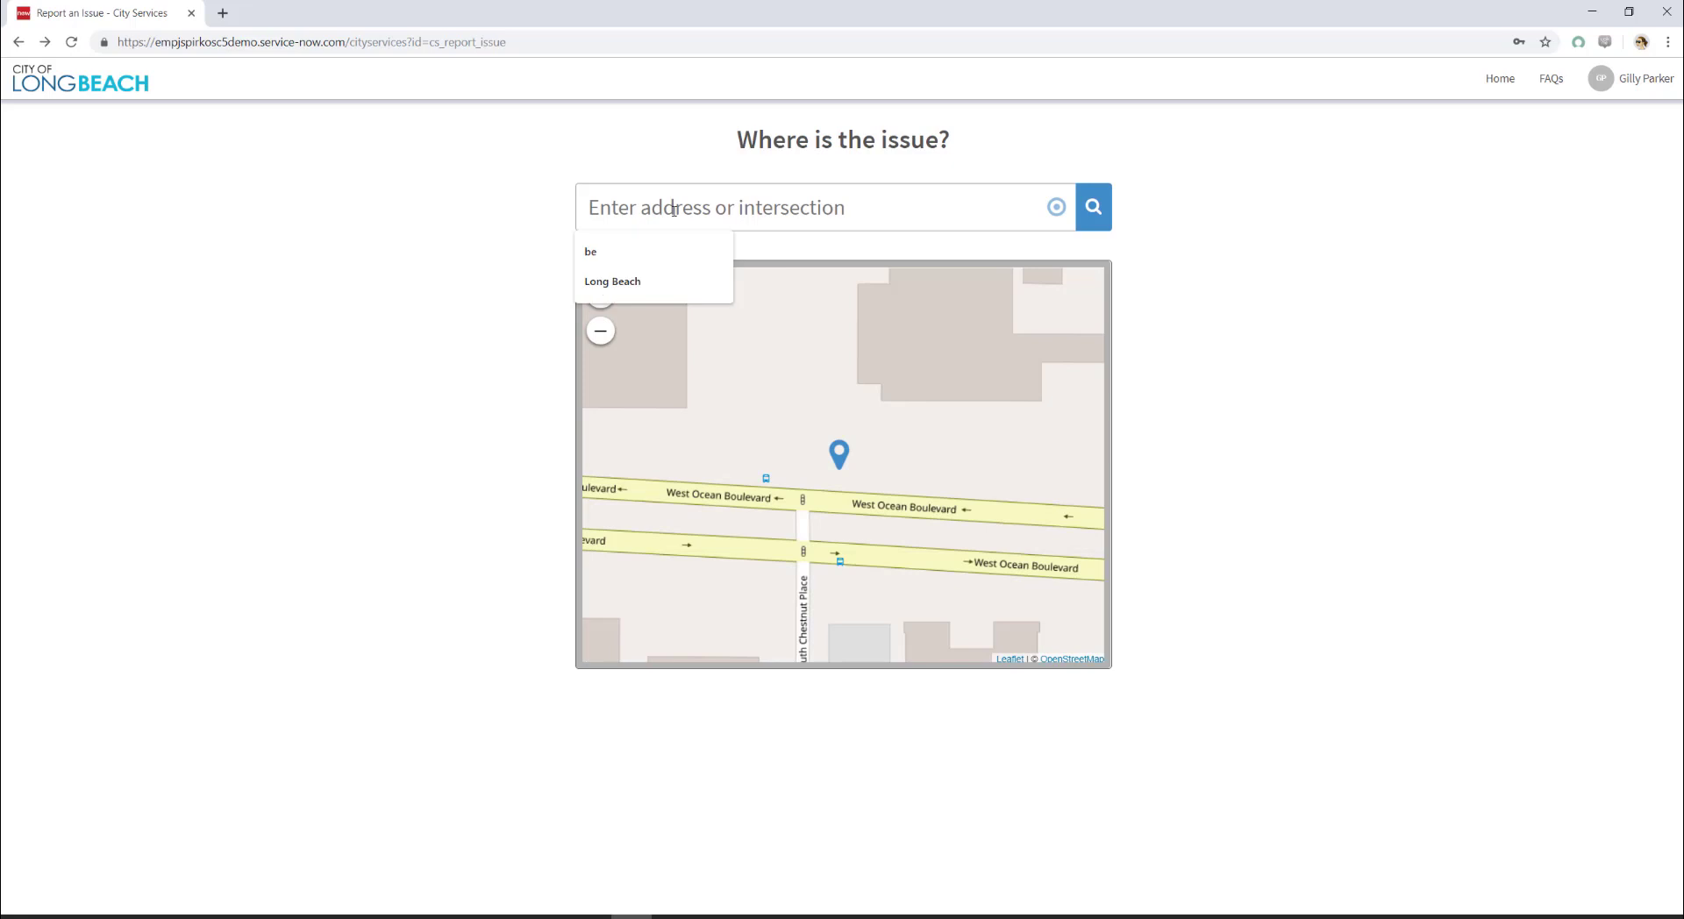
pyautogui.write('Long Be')
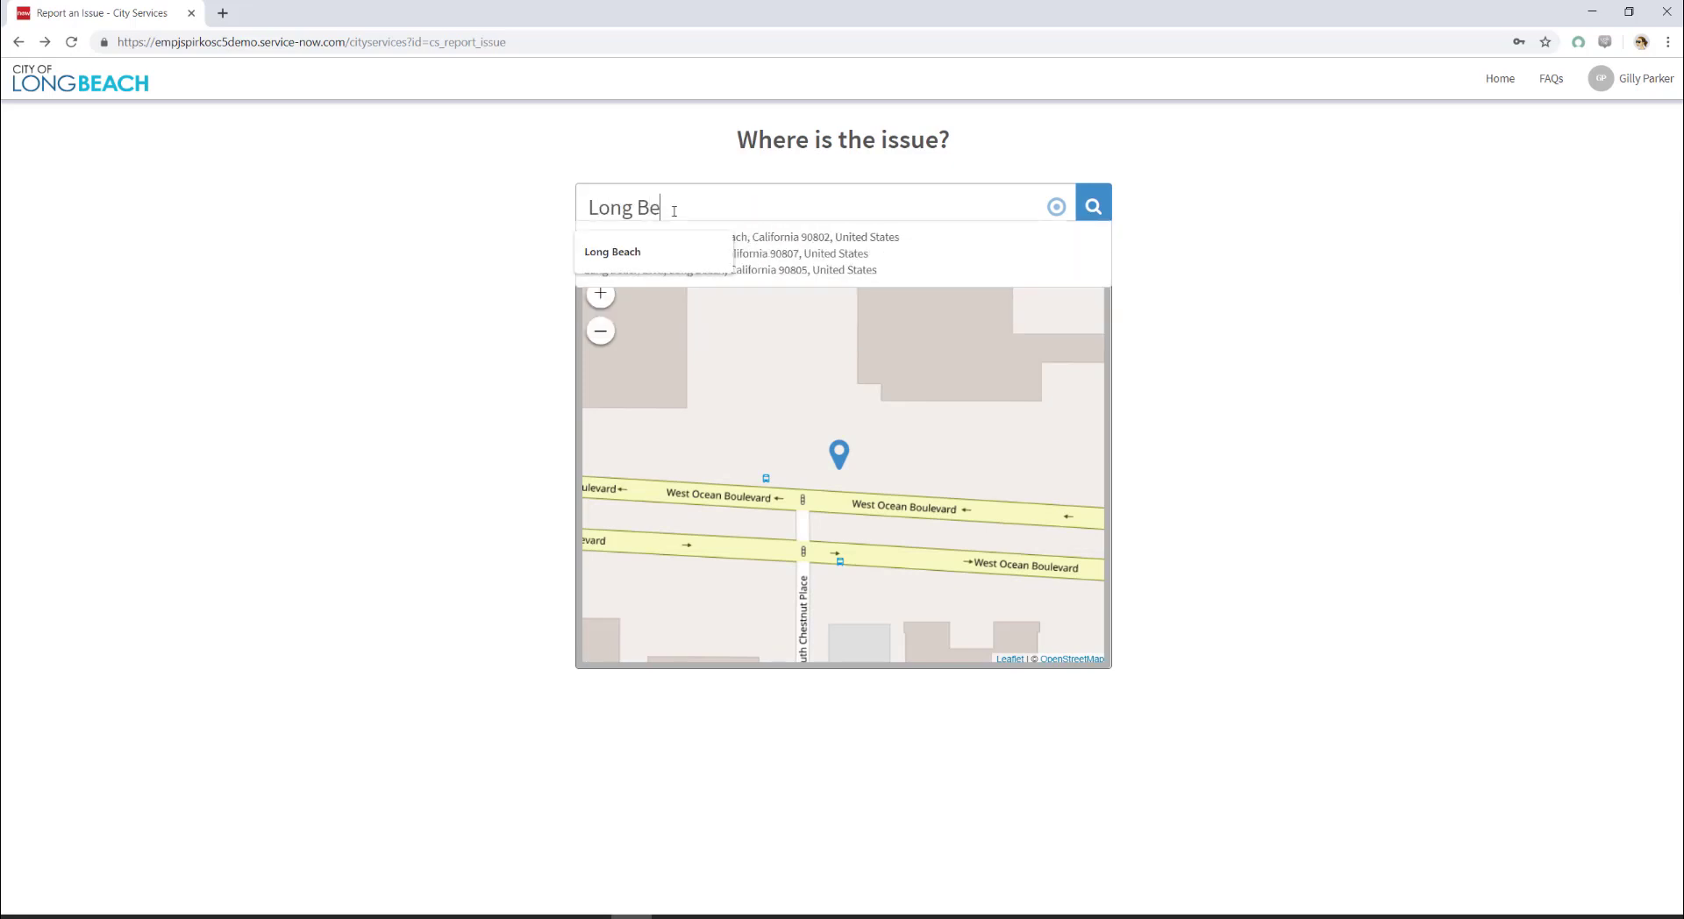
pyautogui.write('ach')
pyautogui.click(629, 253)
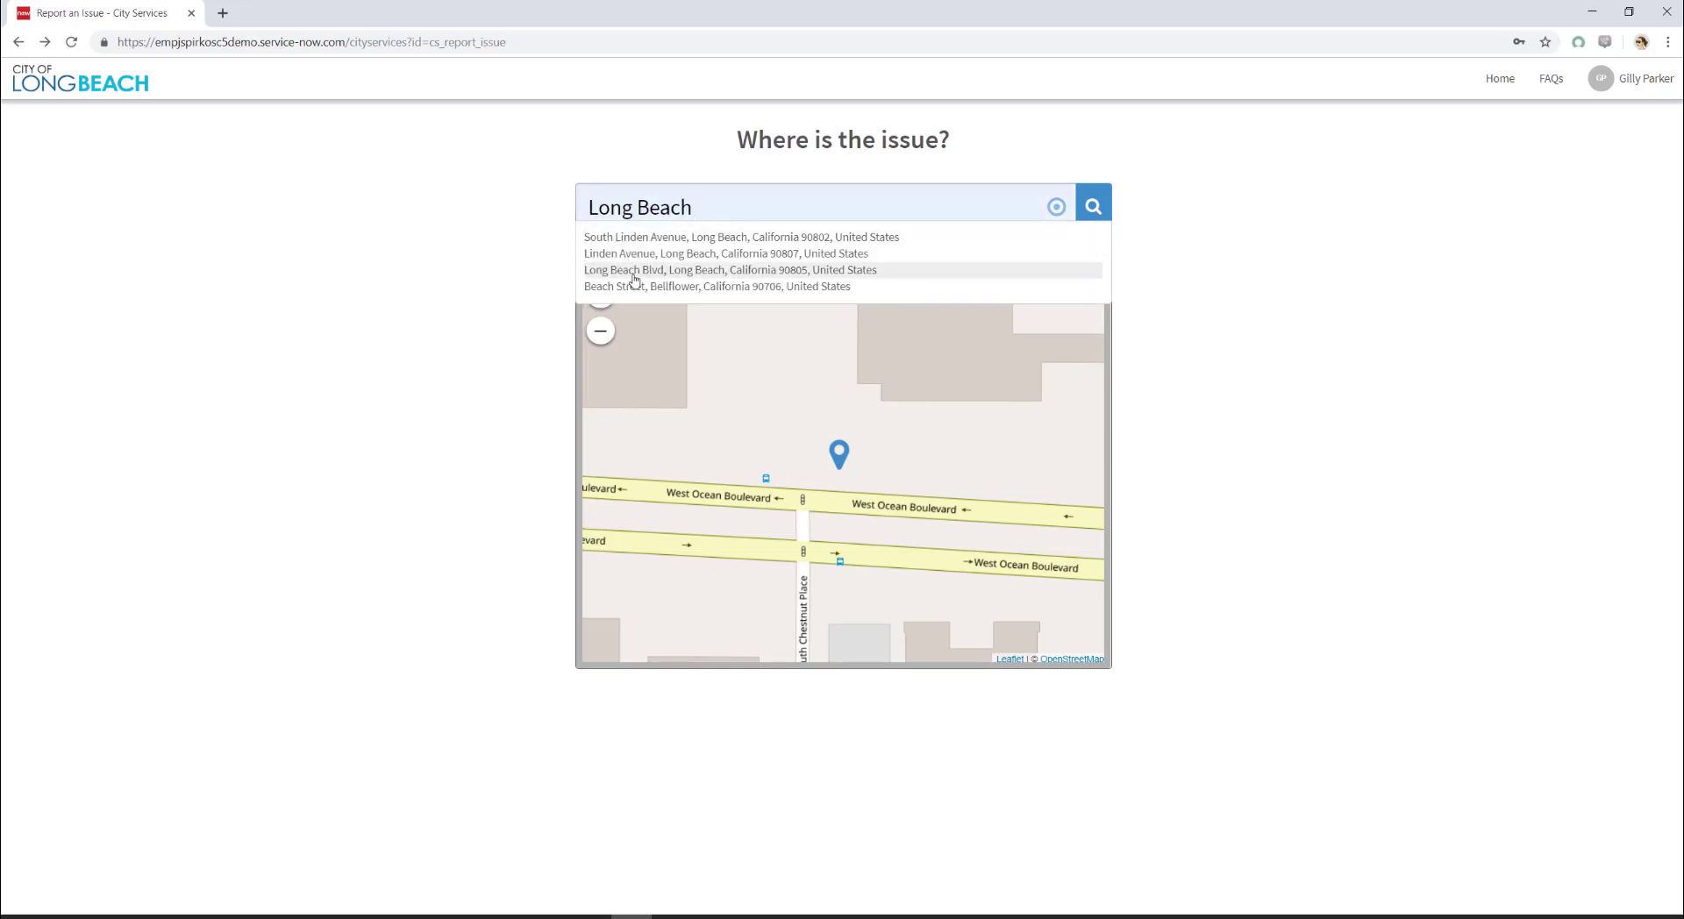
pyautogui.click(635, 277)
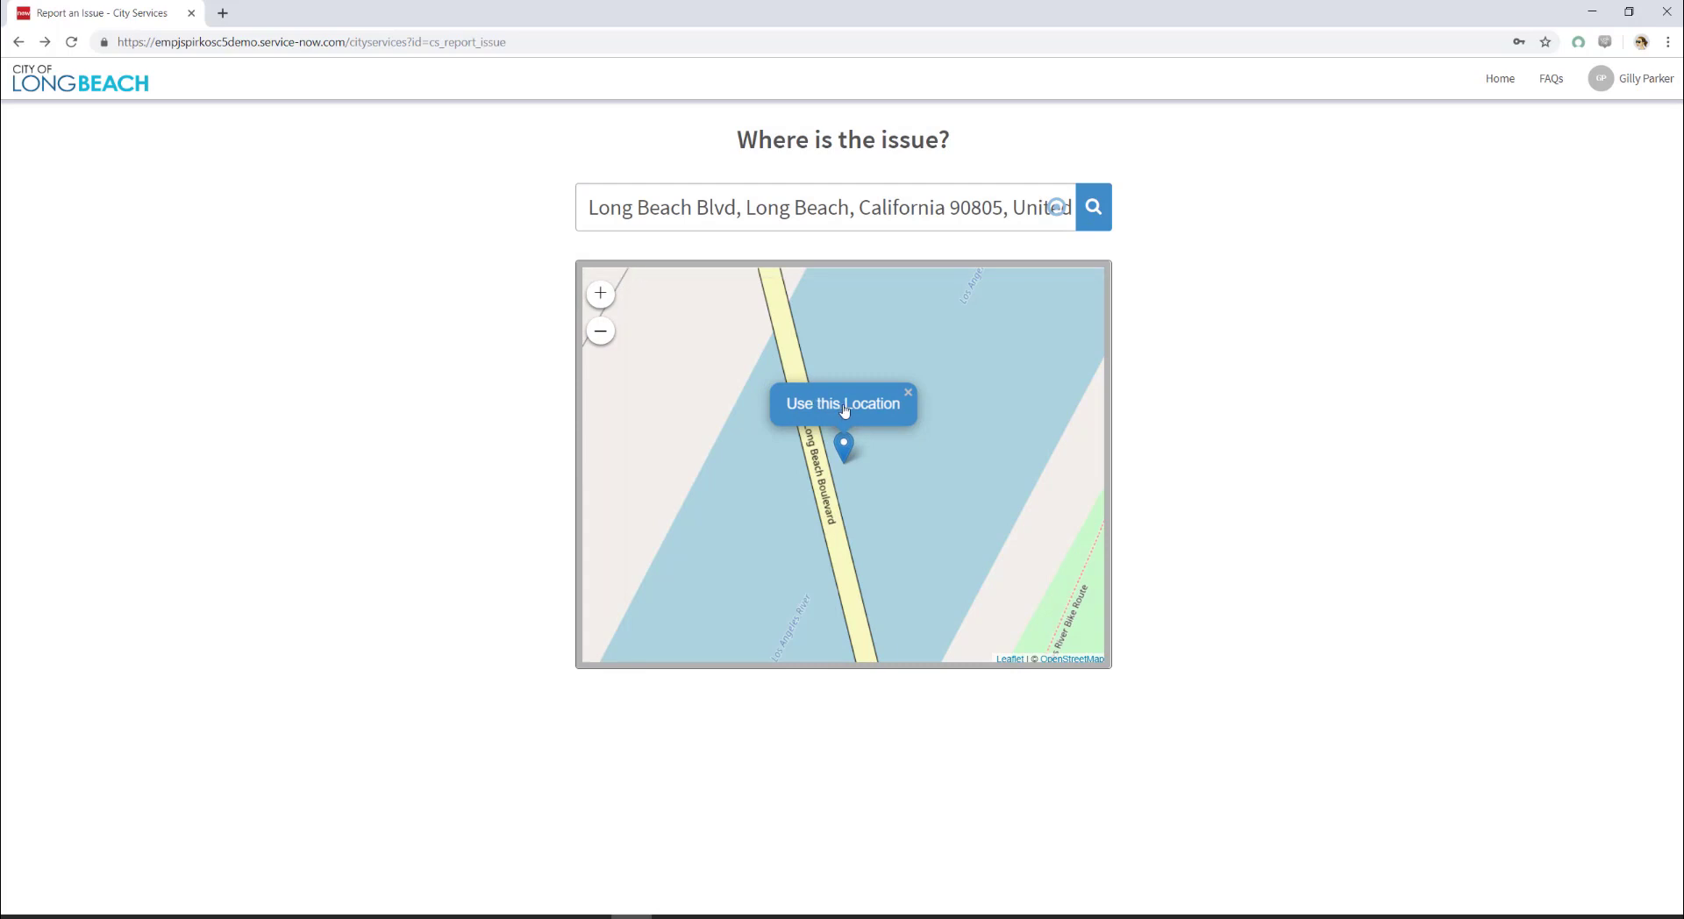
pyautogui.click(838, 406)
pyautogui.click(830, 572)
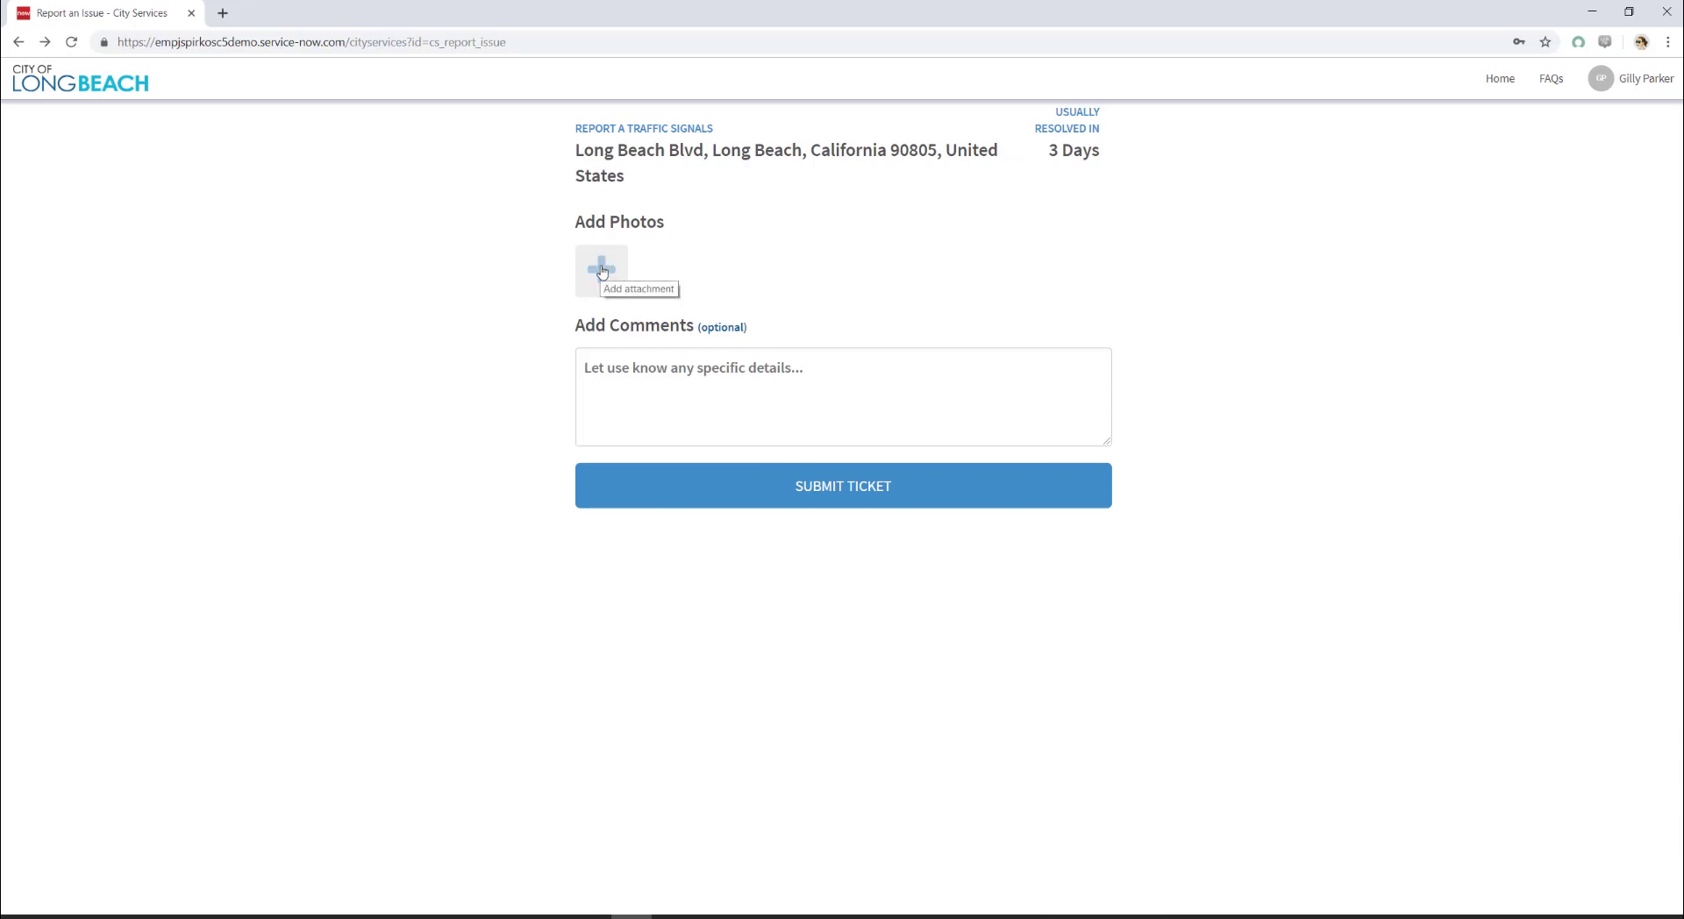
# Step: Attach the Signal Out photo from Pictures > demo pics to the report
pyautogui.click(602, 270)
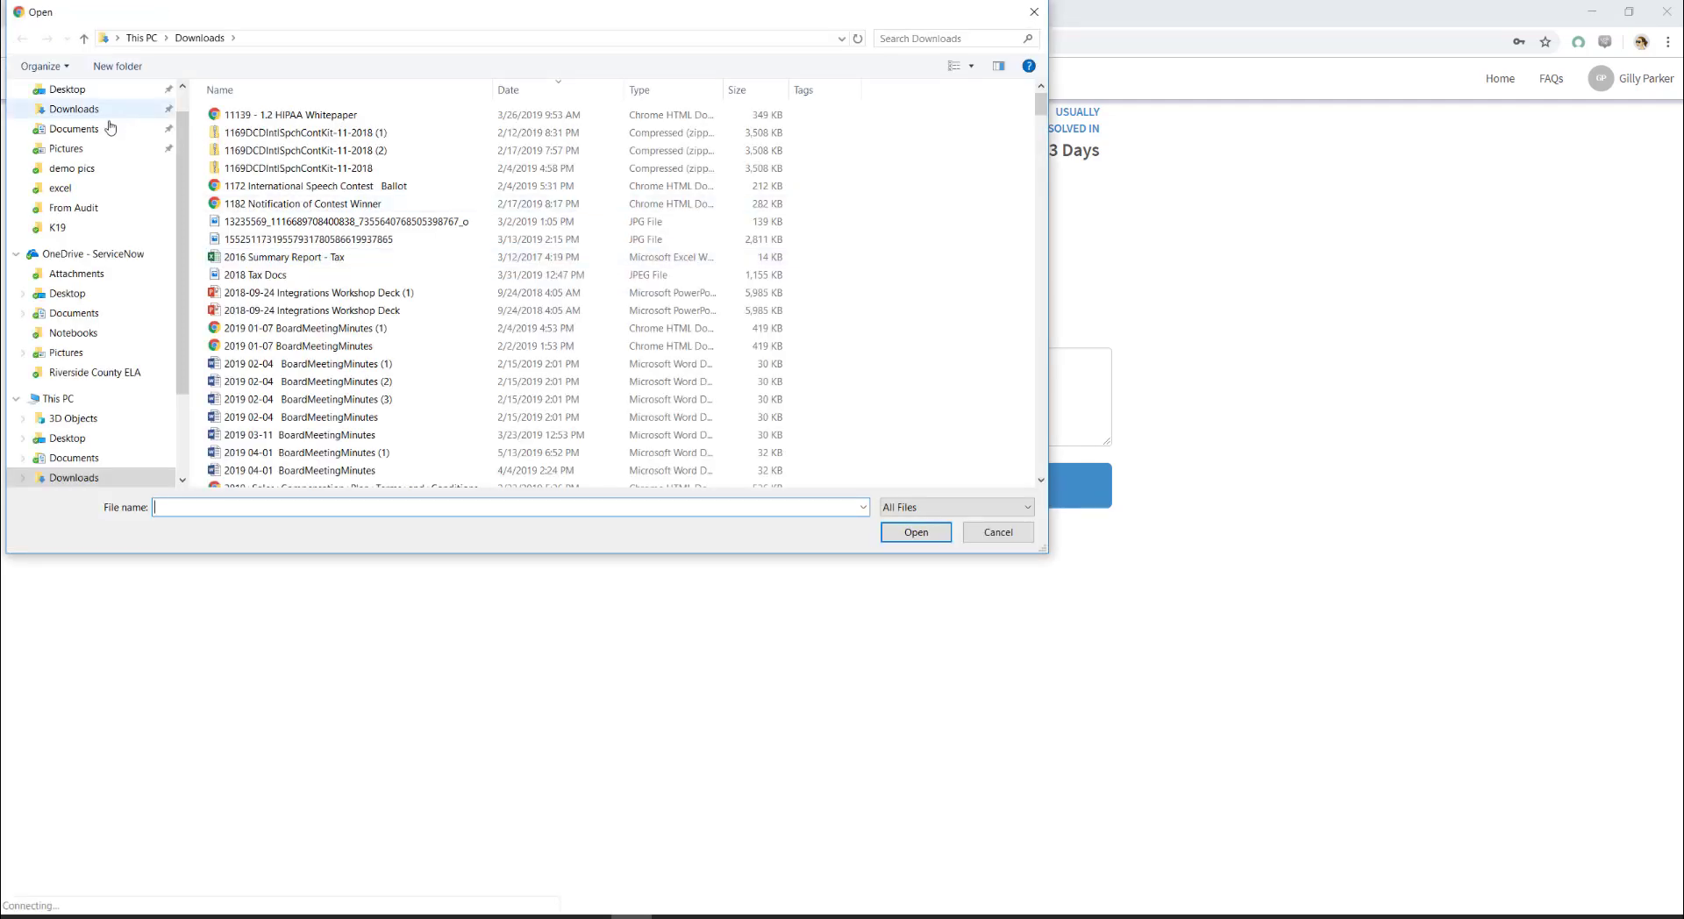
pyautogui.click(89, 150)
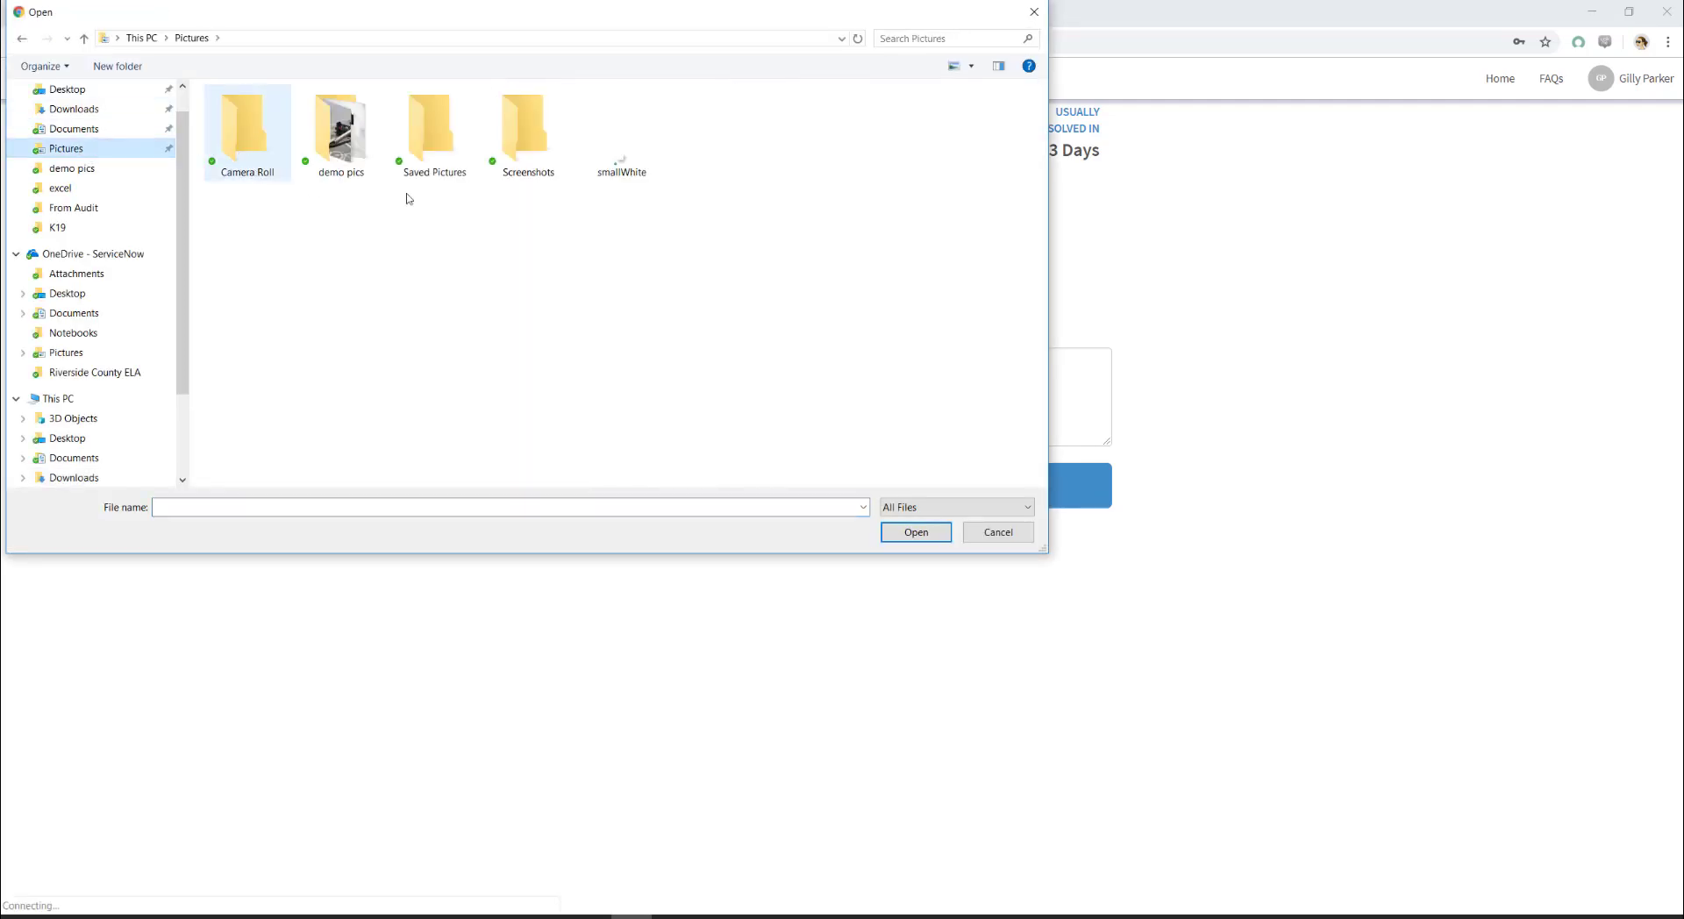
pyautogui.doubleClick(343, 153)
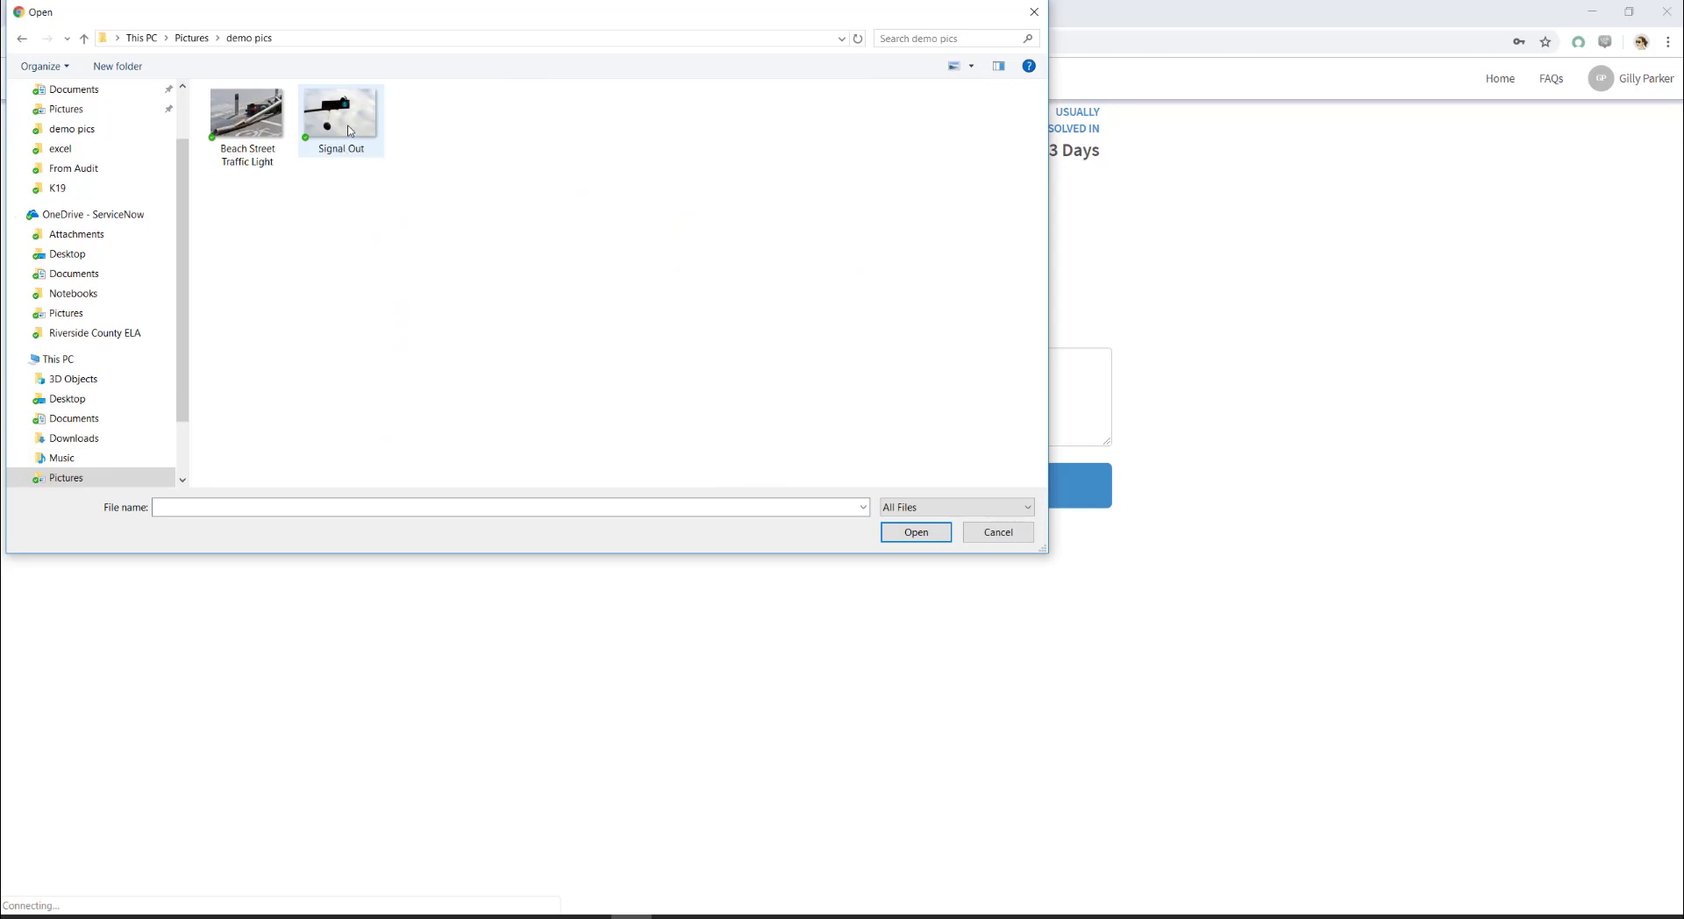
pyautogui.doubleClick(348, 129)
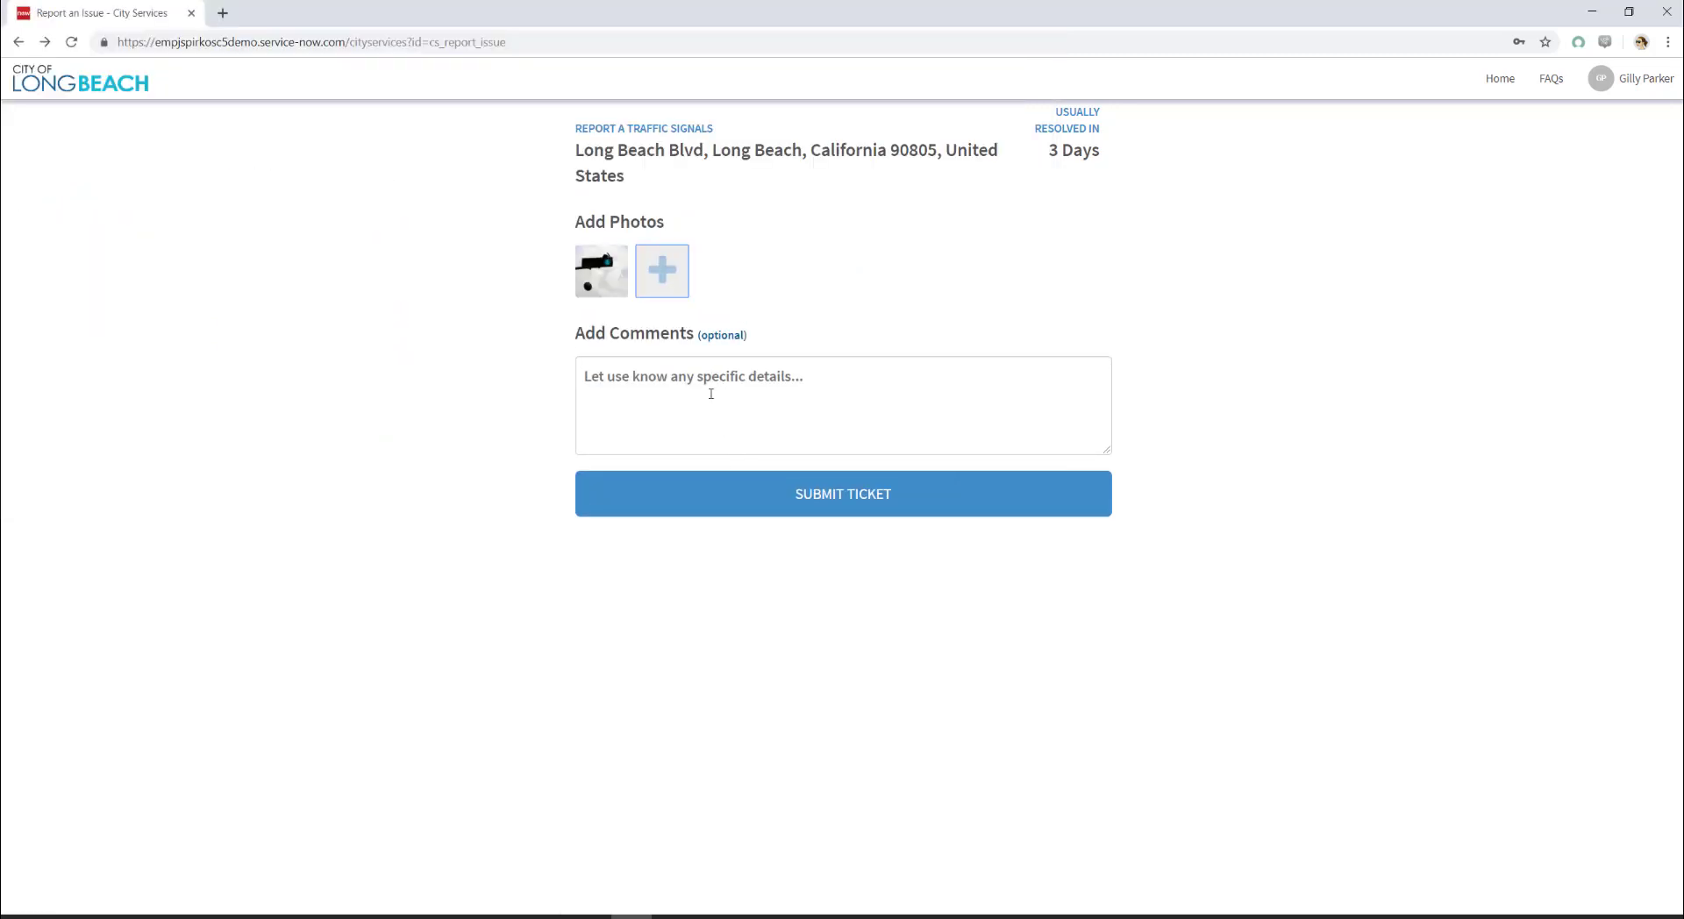
# Step: Add the comment 'Yellow Light is hanging out' and submit the ticket
pyautogui.click(704, 380)
pyautogui.write('Light is')
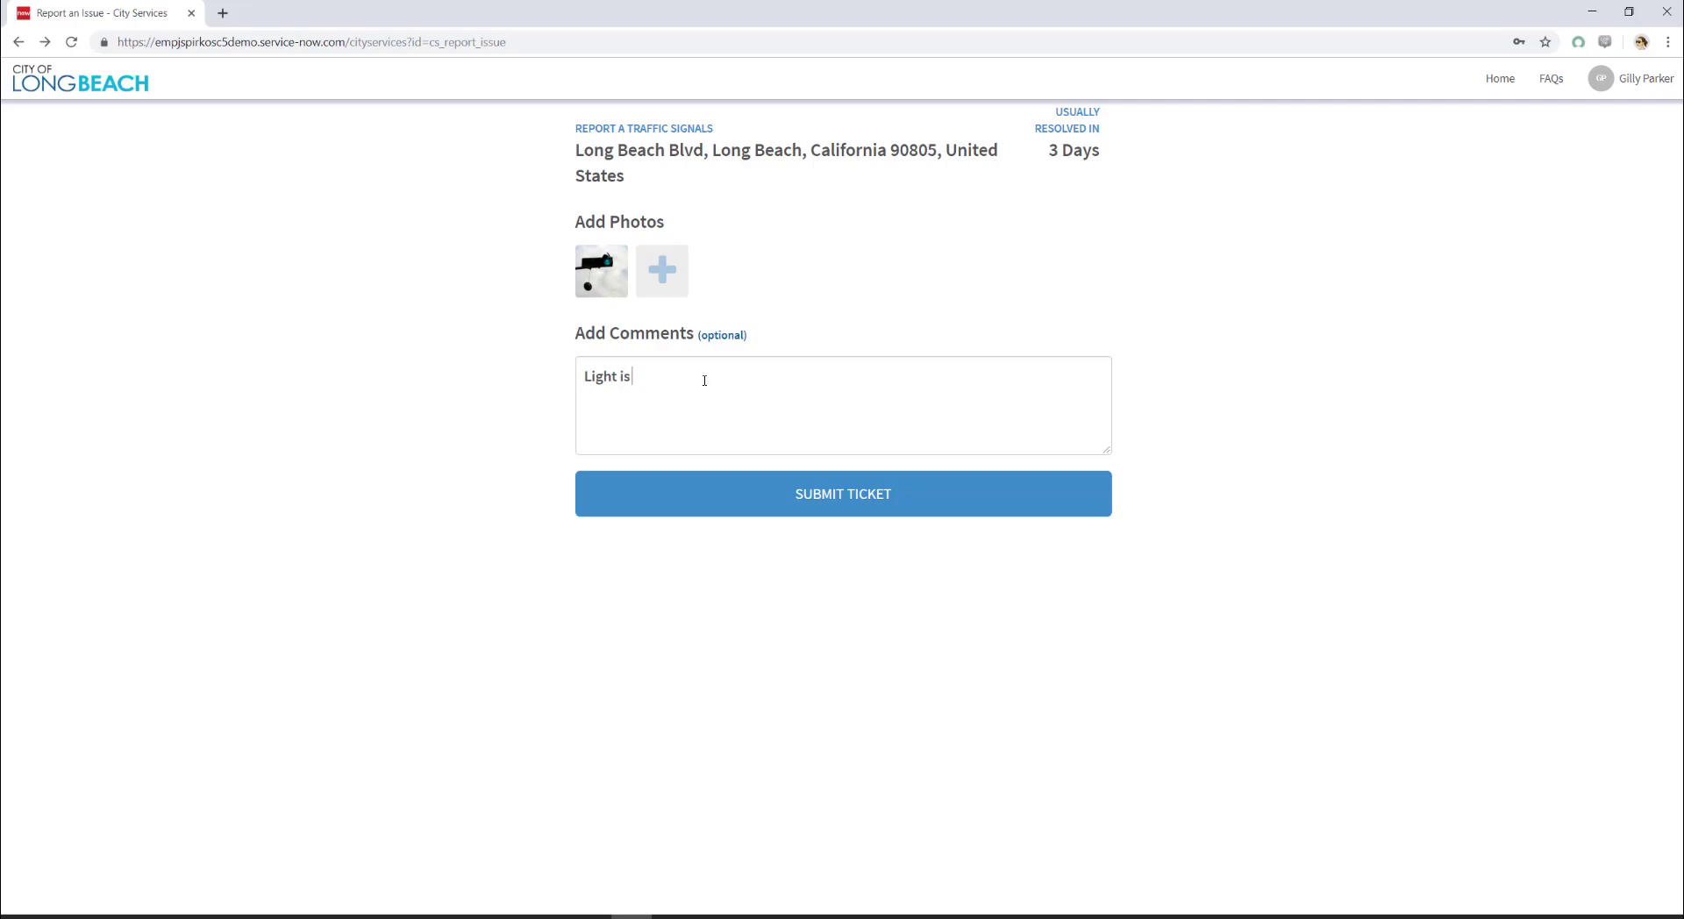
pyautogui.write(' hanging out')
pyautogui.press('Home')
pyautogui.write('Yelllw')
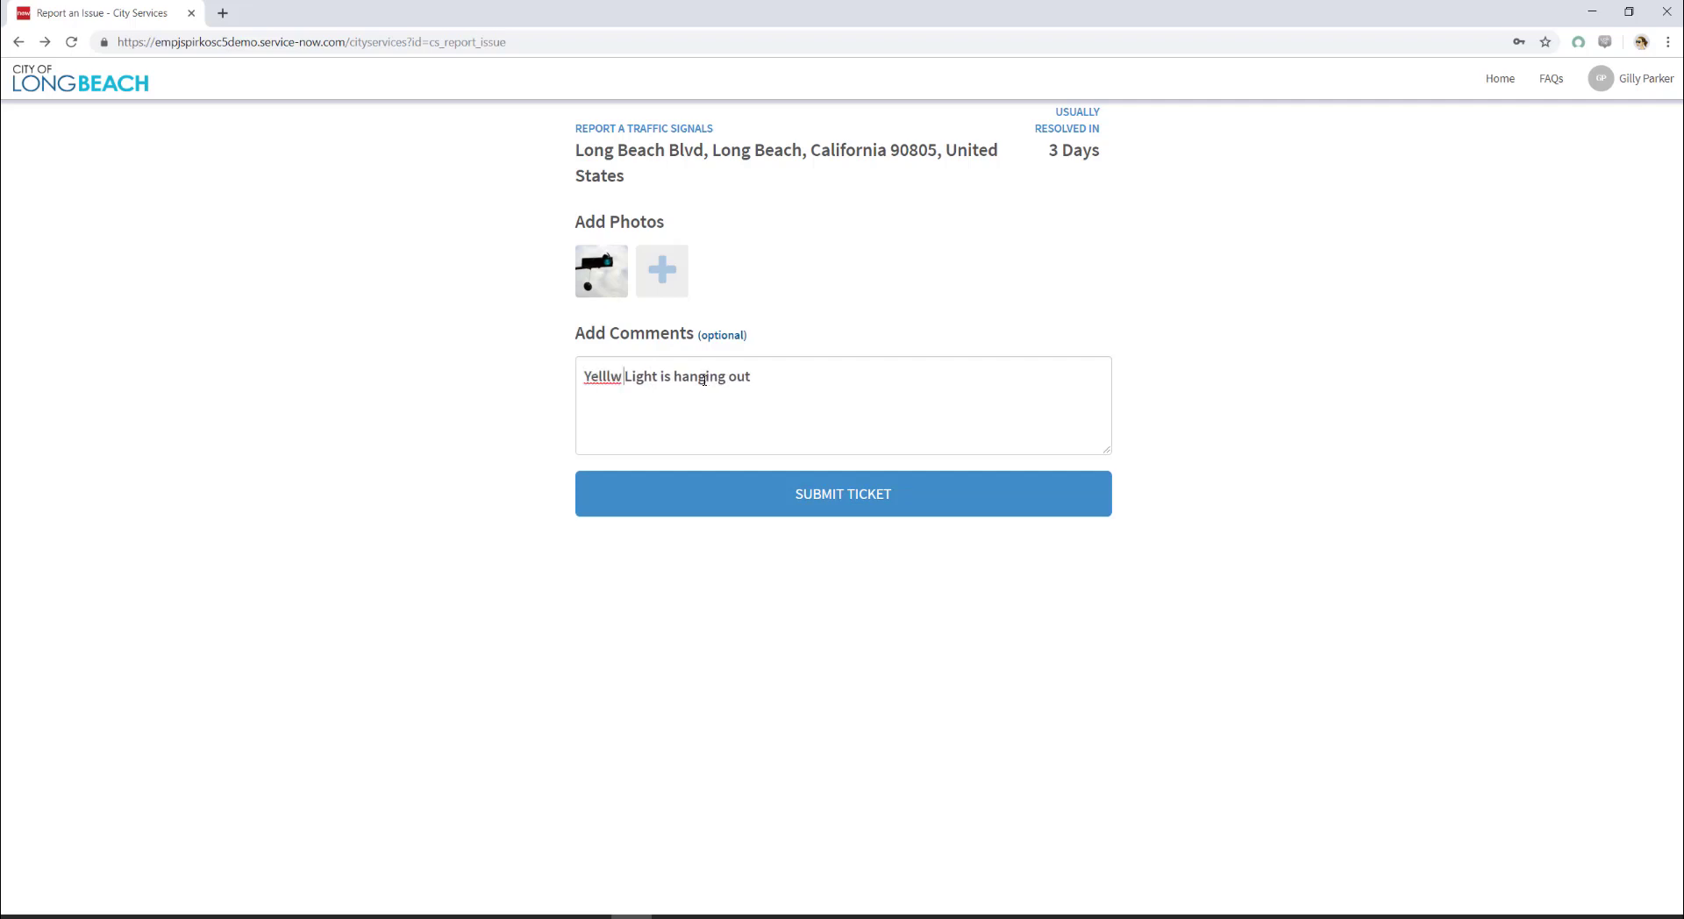
pyautogui.press('BackSpace')
pyautogui.press('BackSpace')
pyautogui.press('BackSpace')
pyautogui.write('low')
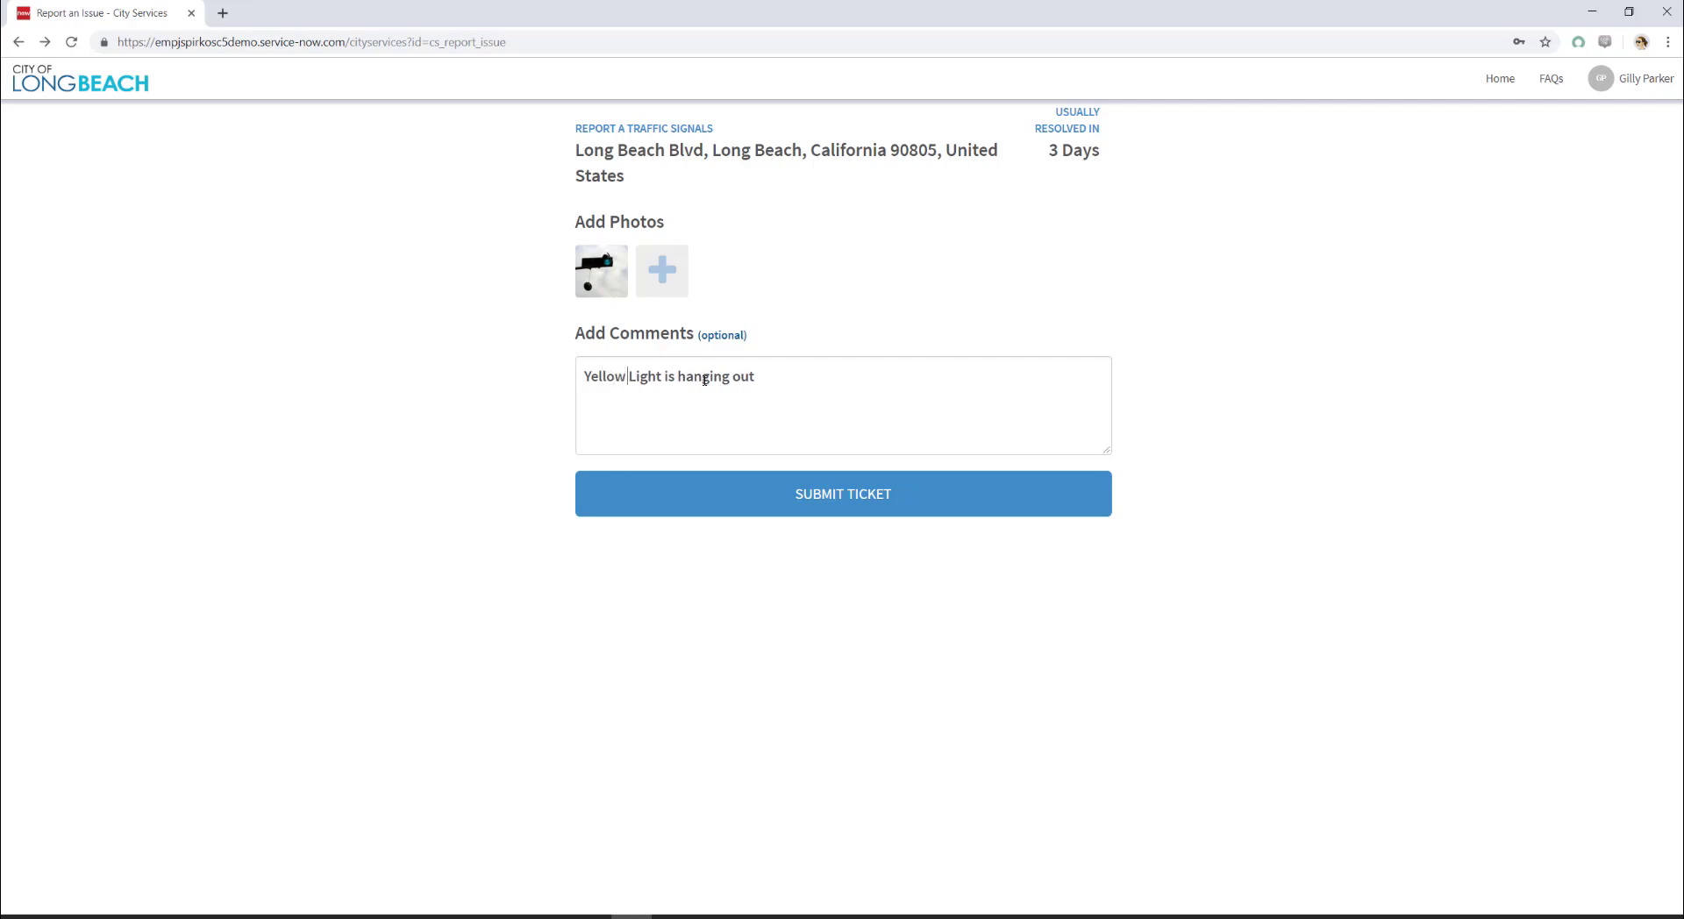
pyautogui.click(846, 496)
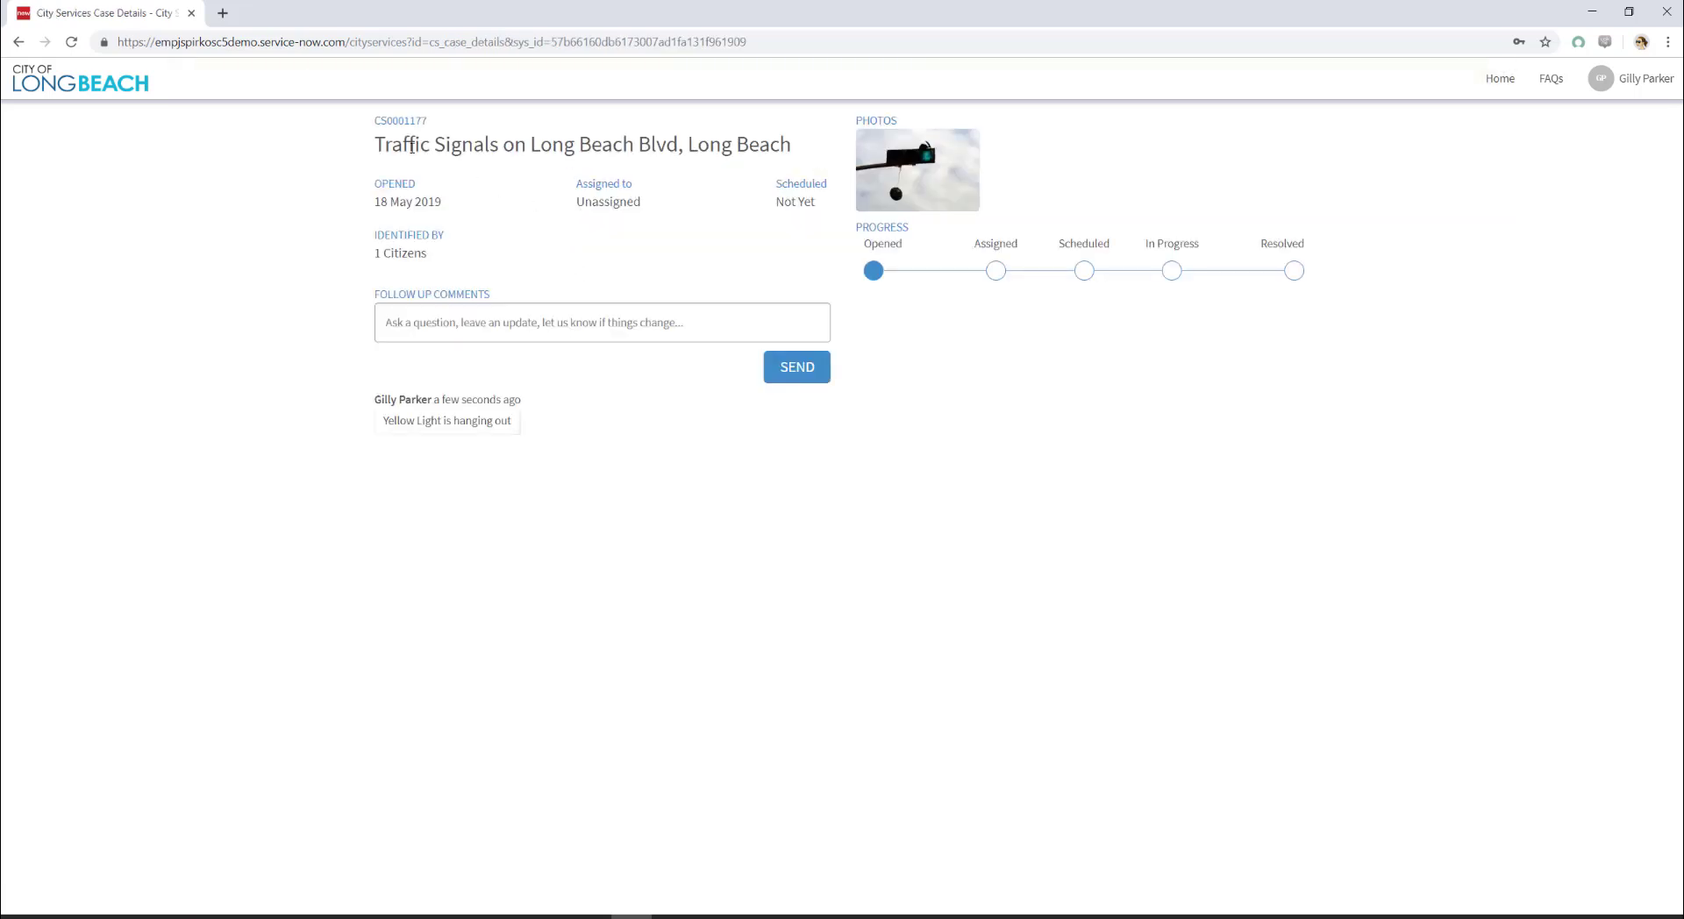
pyautogui.moveTo(410, 120); pyautogui.dragTo(426, 121)
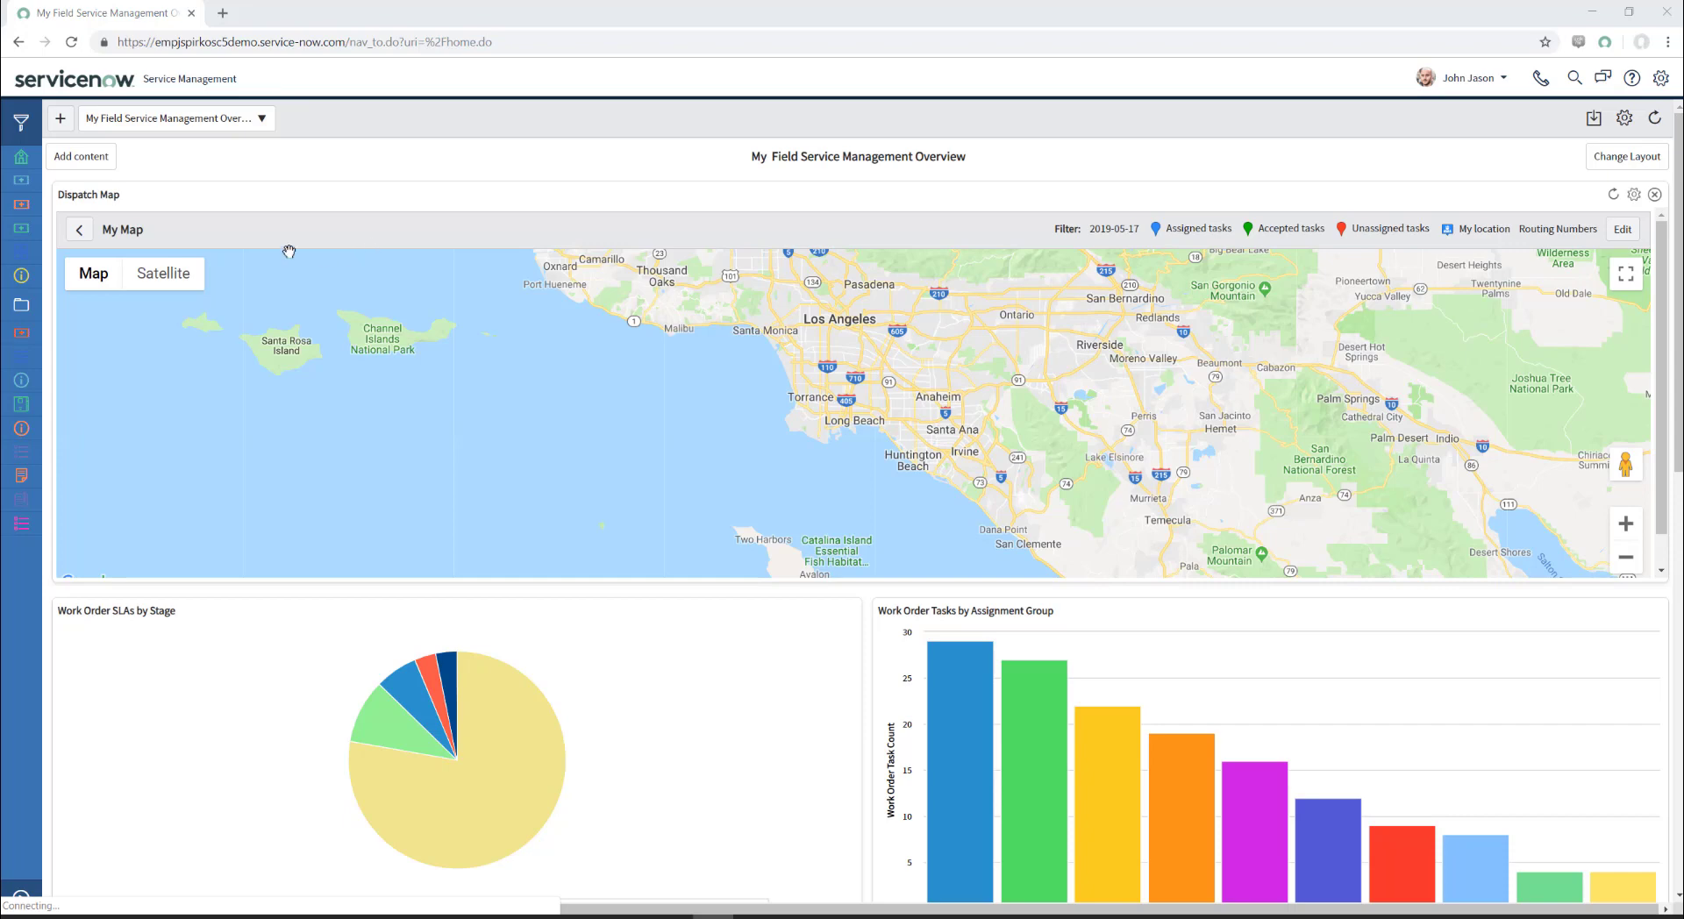
# Step: Open case CS0001177 from the My Cases list
pyautogui.click(22, 184)
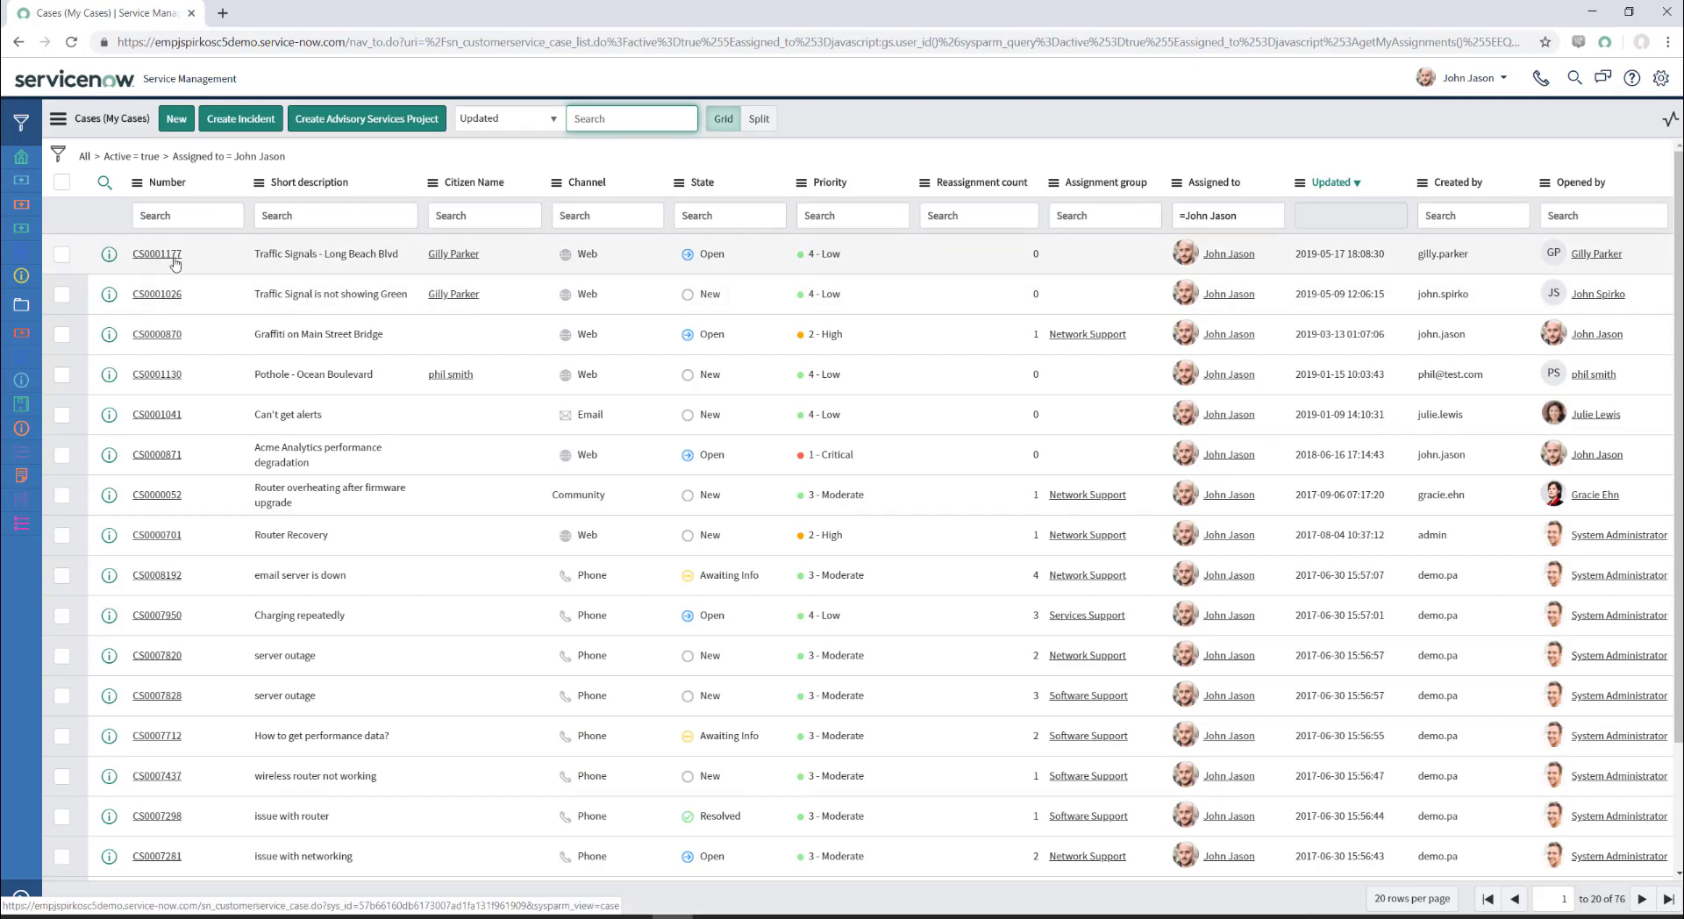
pyautogui.click(153, 256)
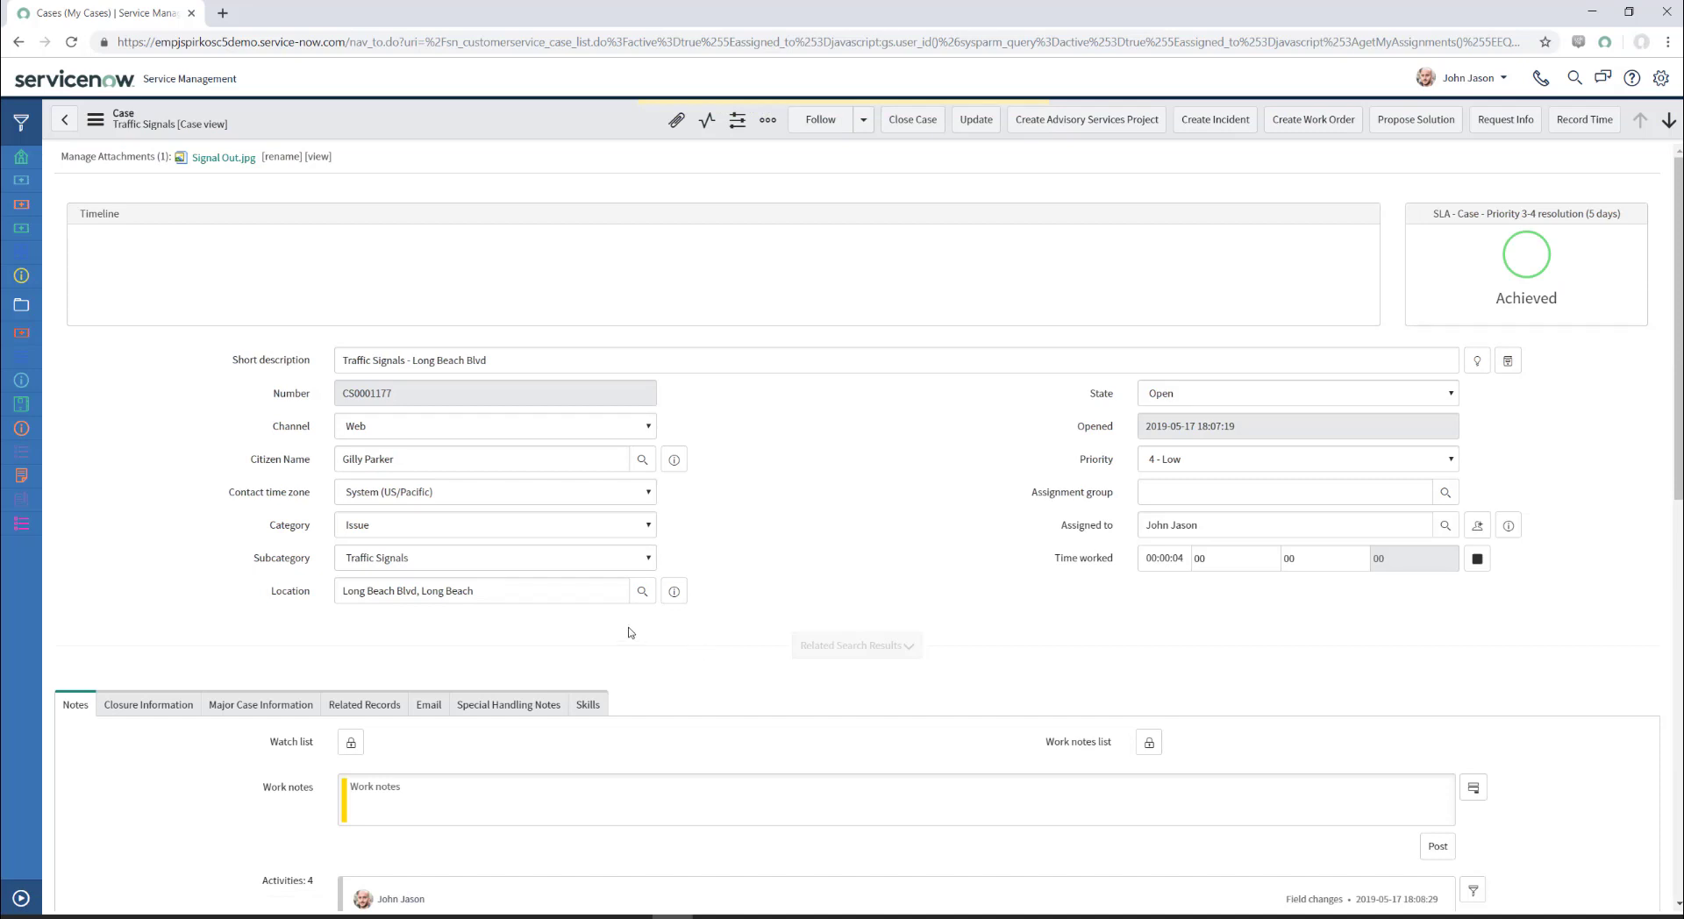
# Step: Scroll through case CS0001177's form to review its details, Signal Out.jpg attachment and related articles
pyautogui.scroll(-4, 807, 565)
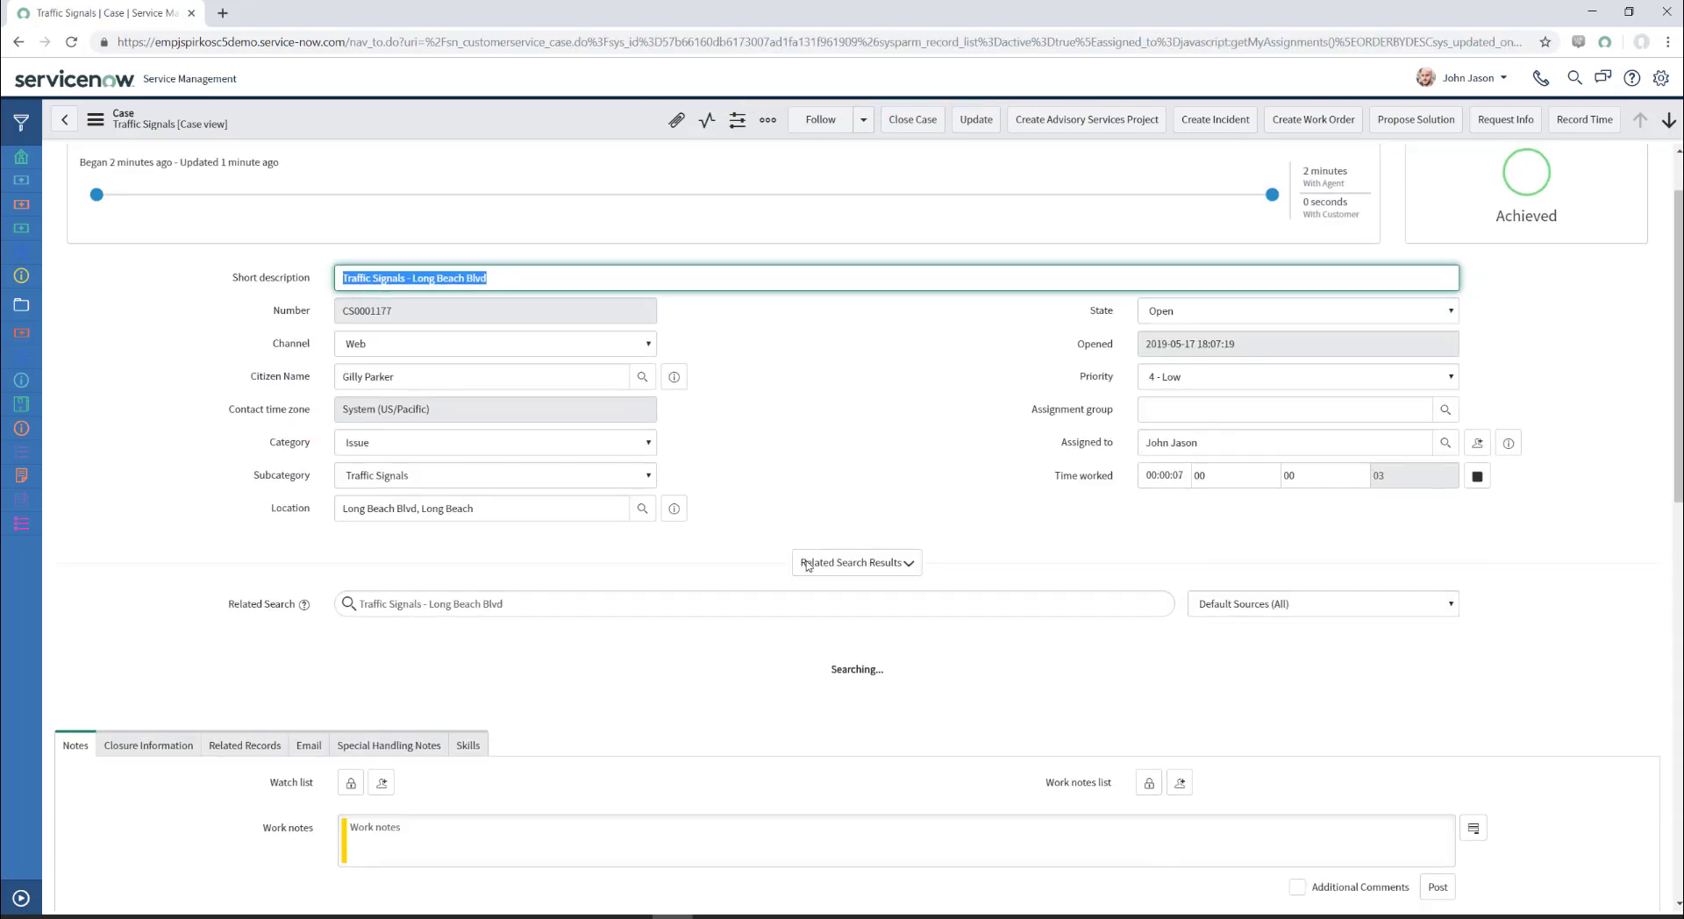
pyautogui.scroll(4, 807, 566)
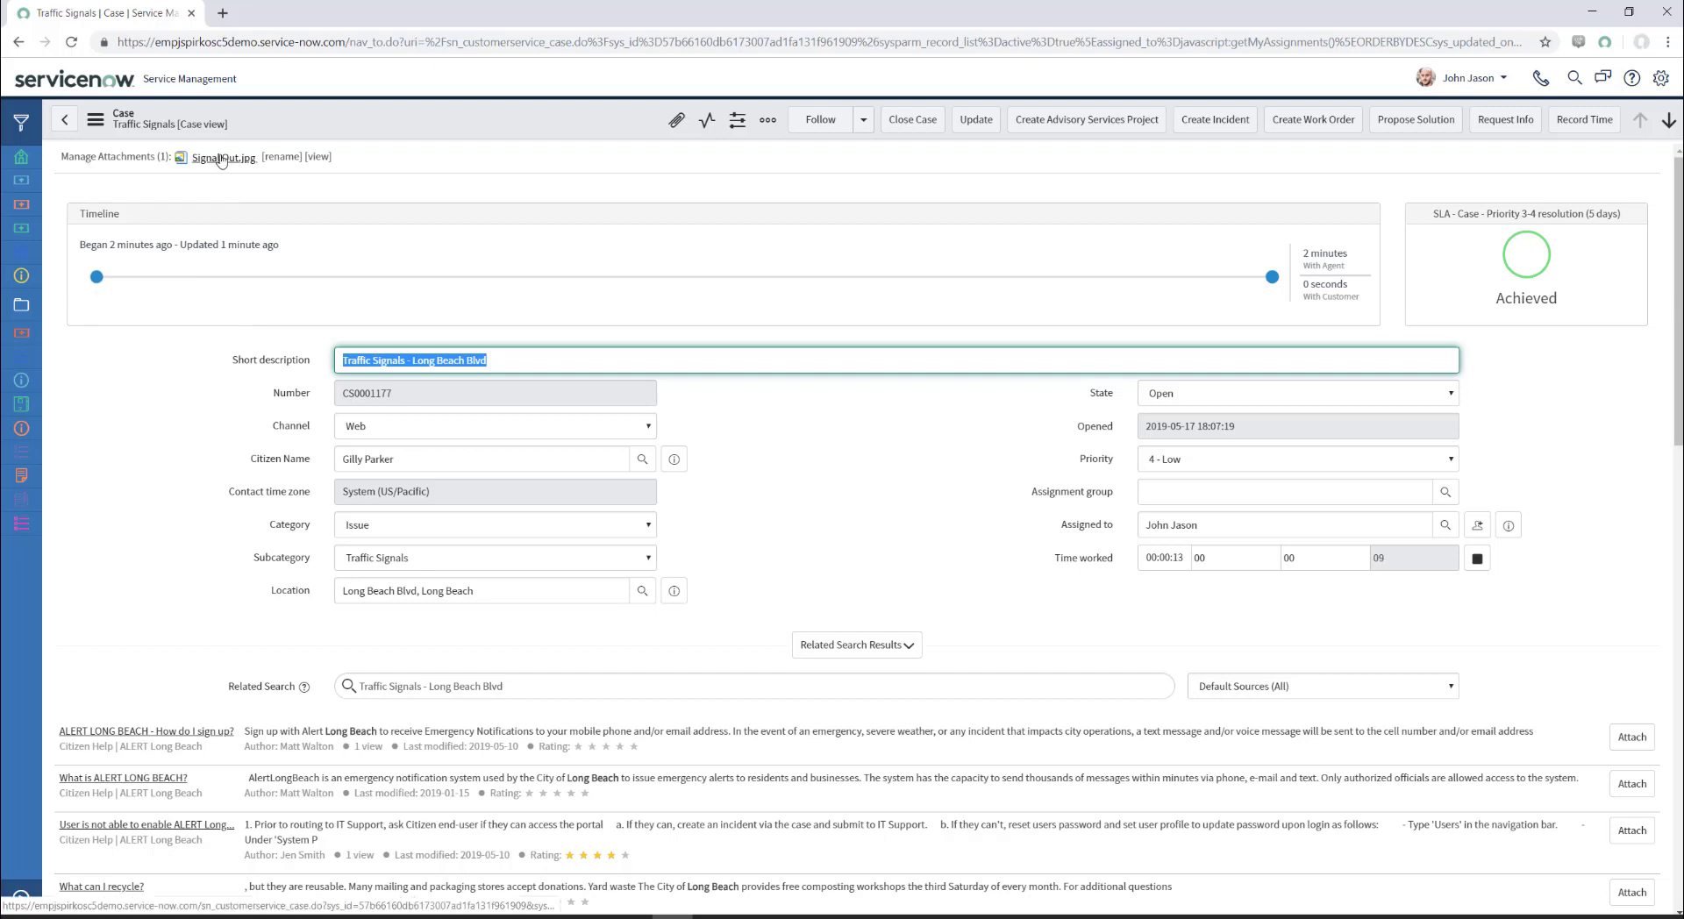
pyautogui.scroll(-1, 246, 403)
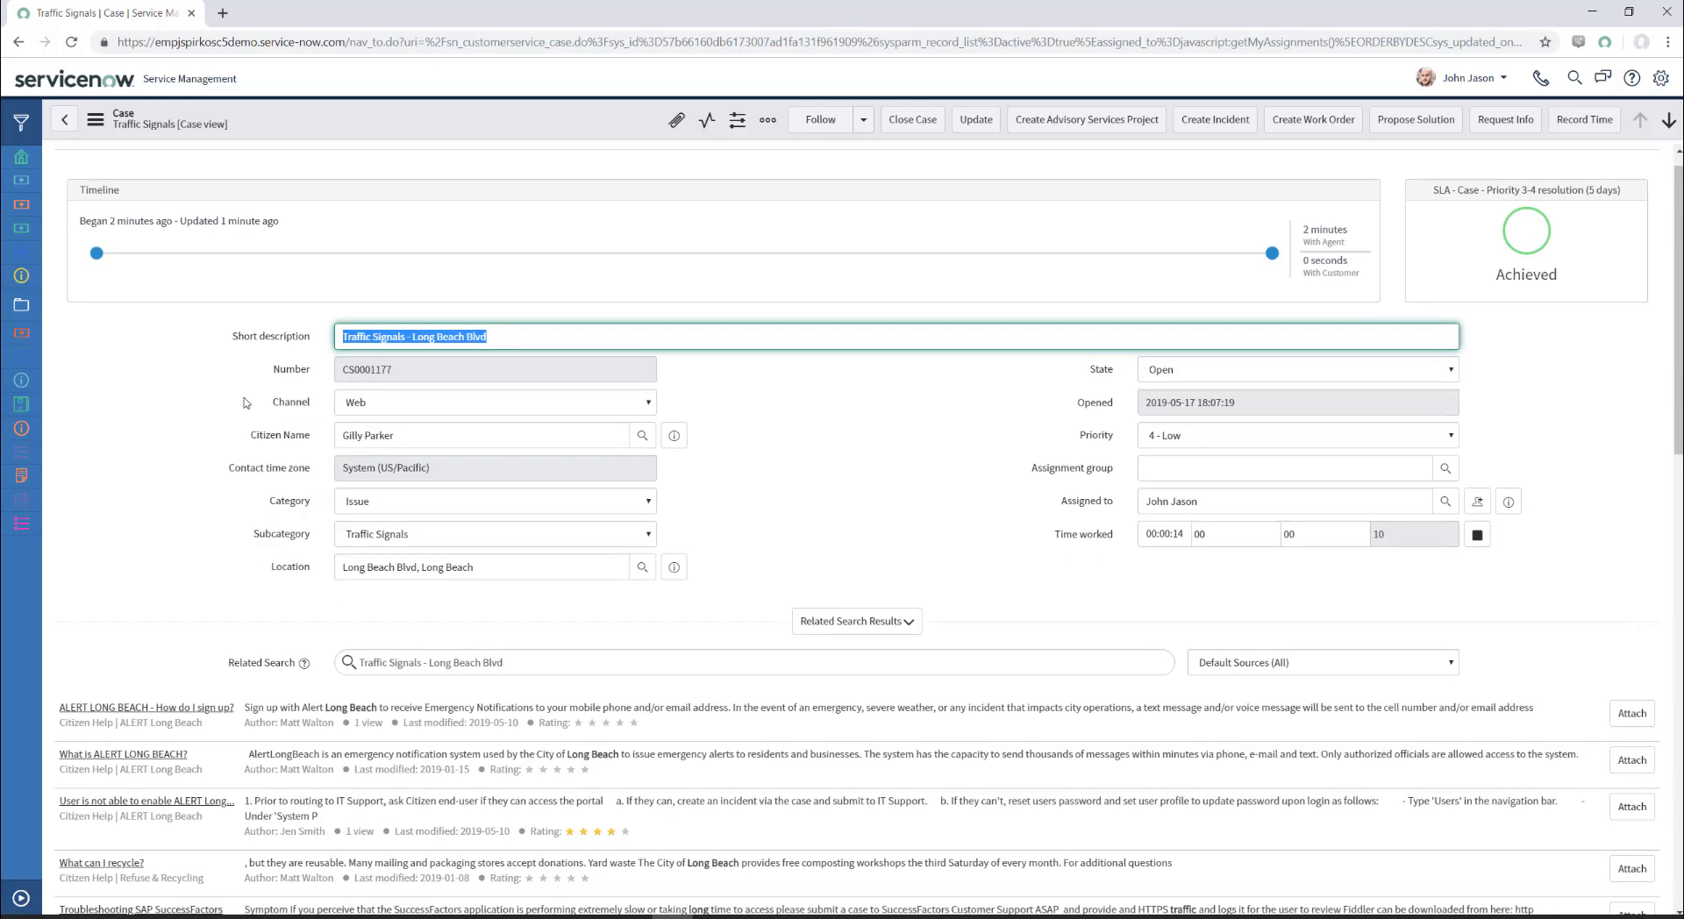
pyautogui.scroll(-3, 247, 403)
pyautogui.scroll(4, 246, 403)
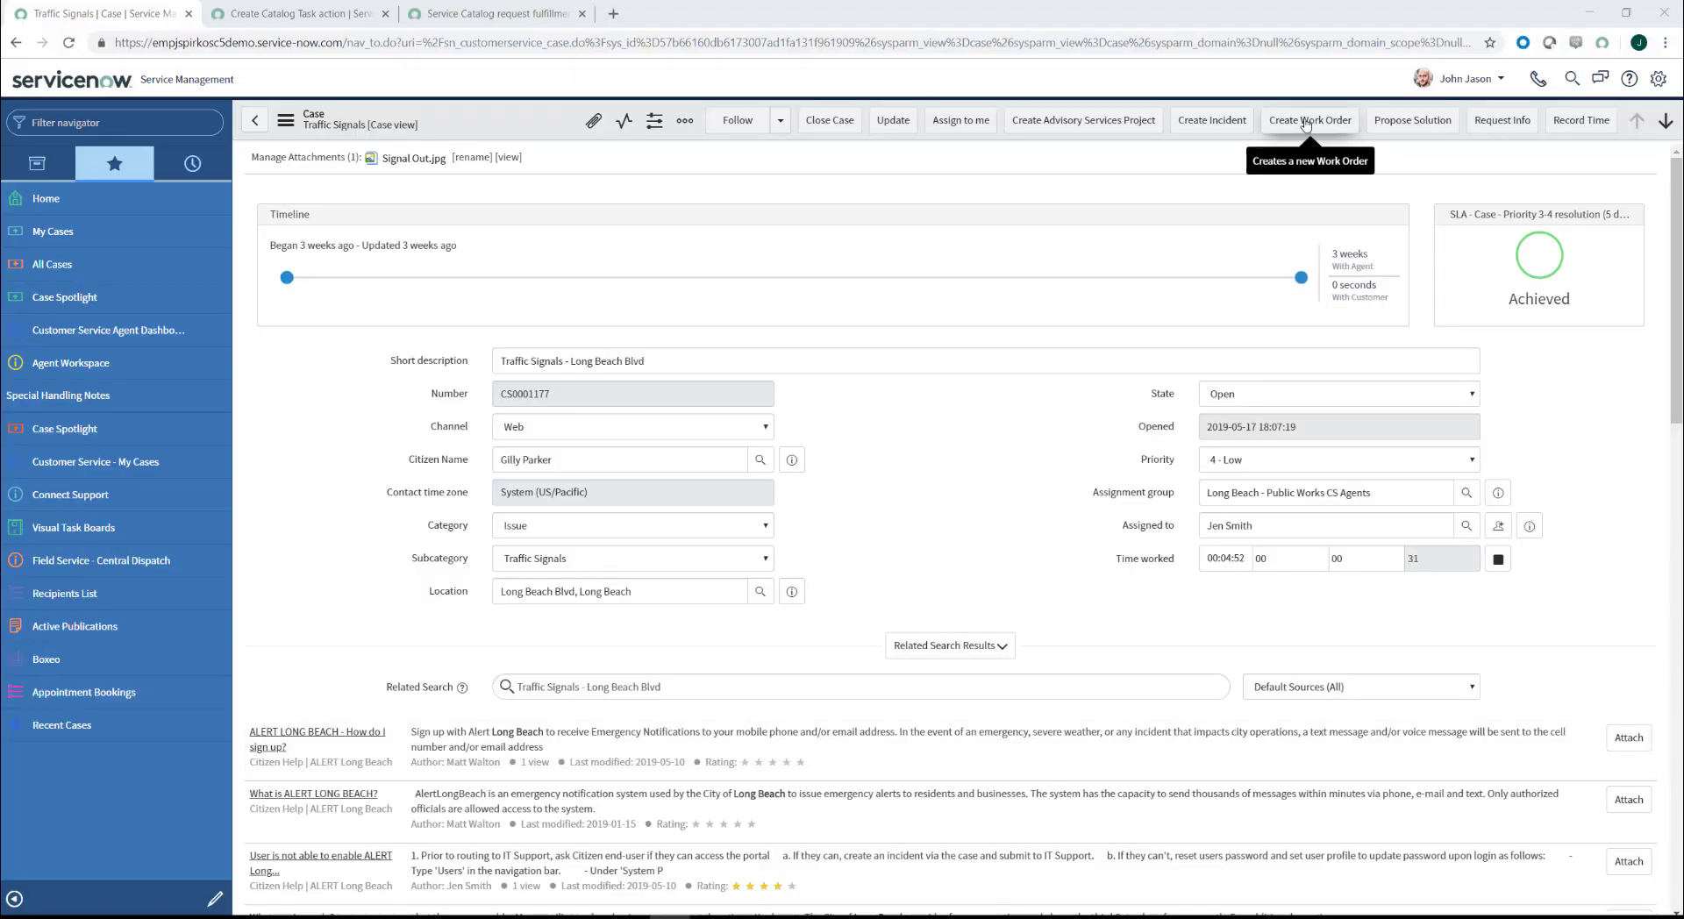
# Step: Create a work order for Long Beach Blvd from case CS0001177
pyautogui.click(1306, 124)
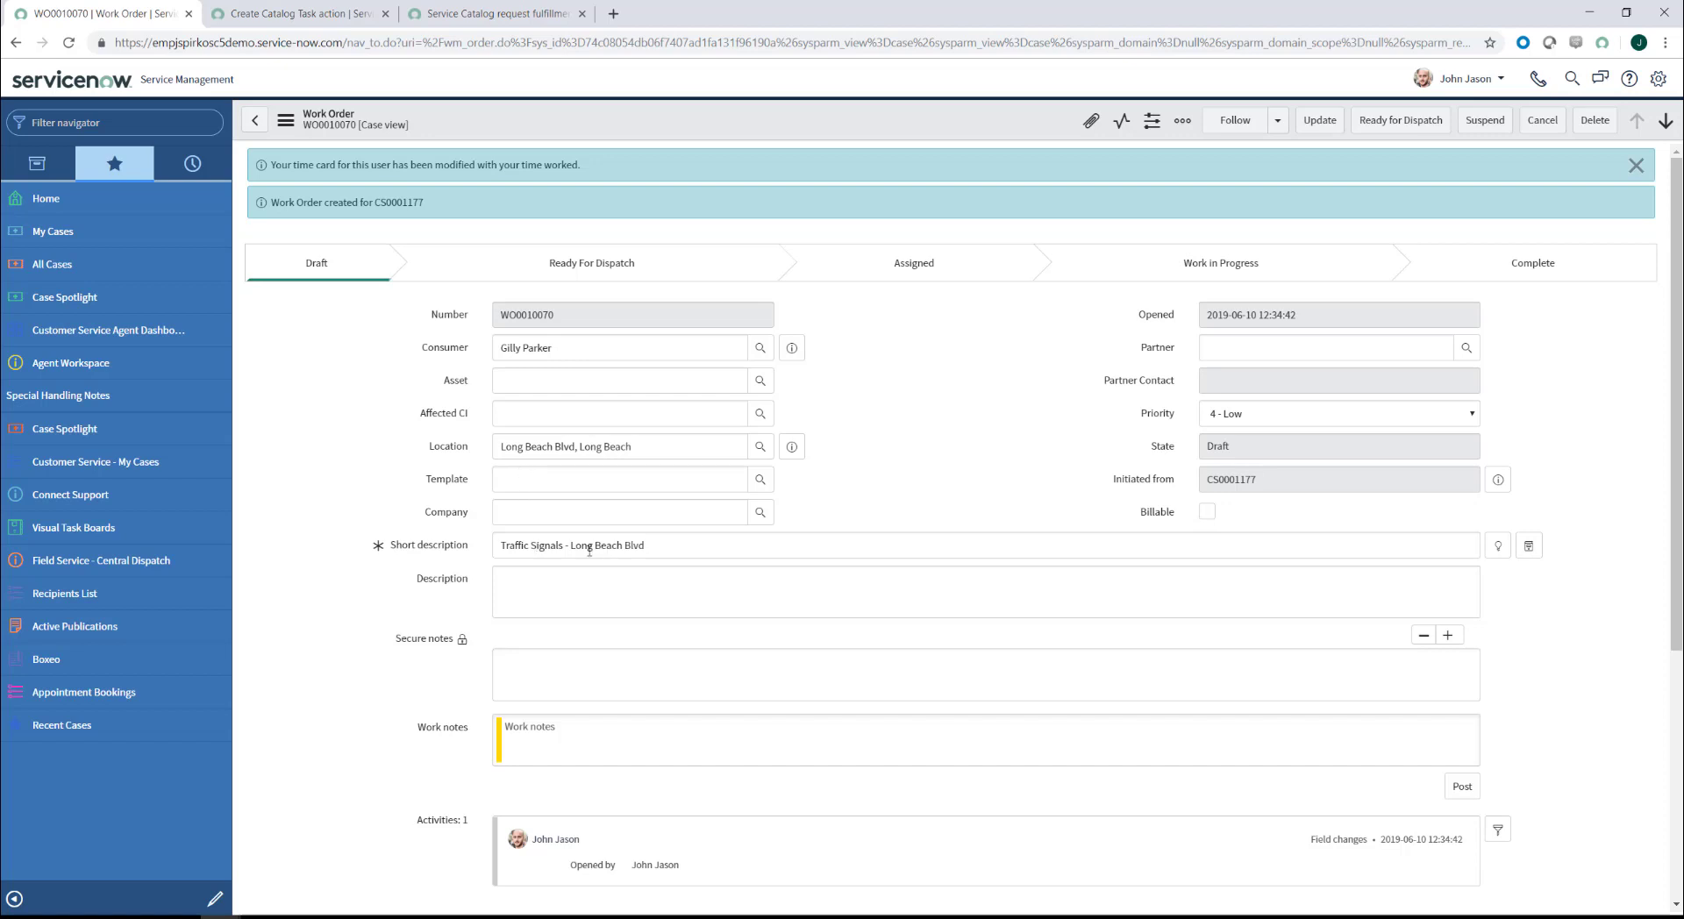
# Step: Set the work order's template to 'Traffic Signal Light Repair'
pyautogui.click(540, 471)
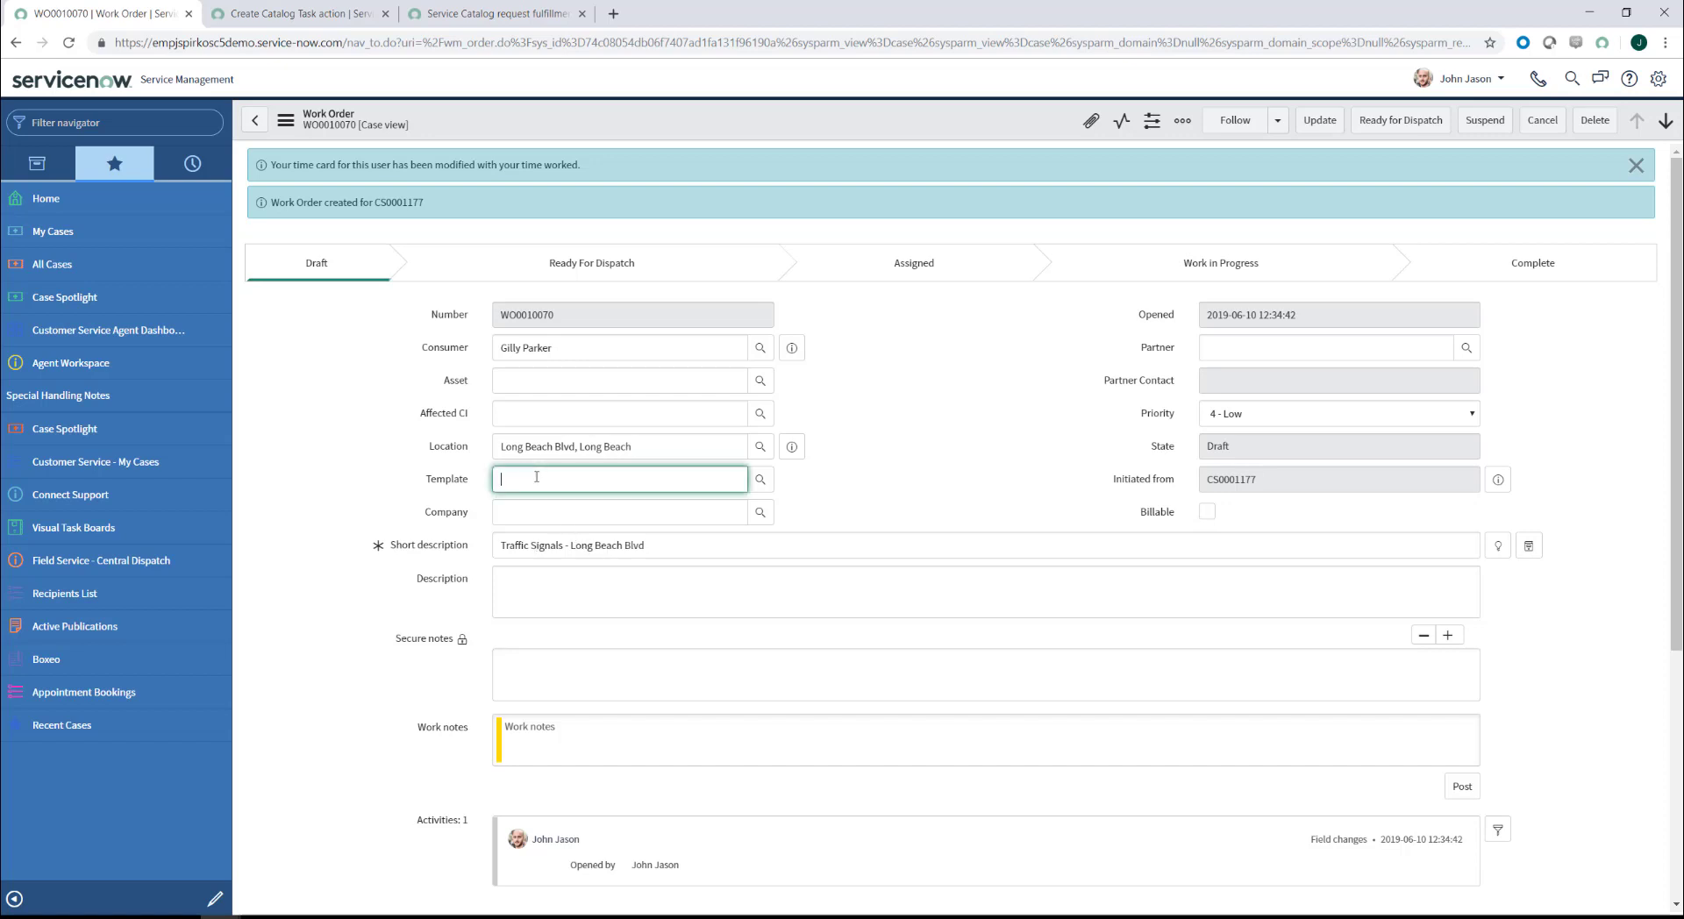
pyautogui.write('Tra')
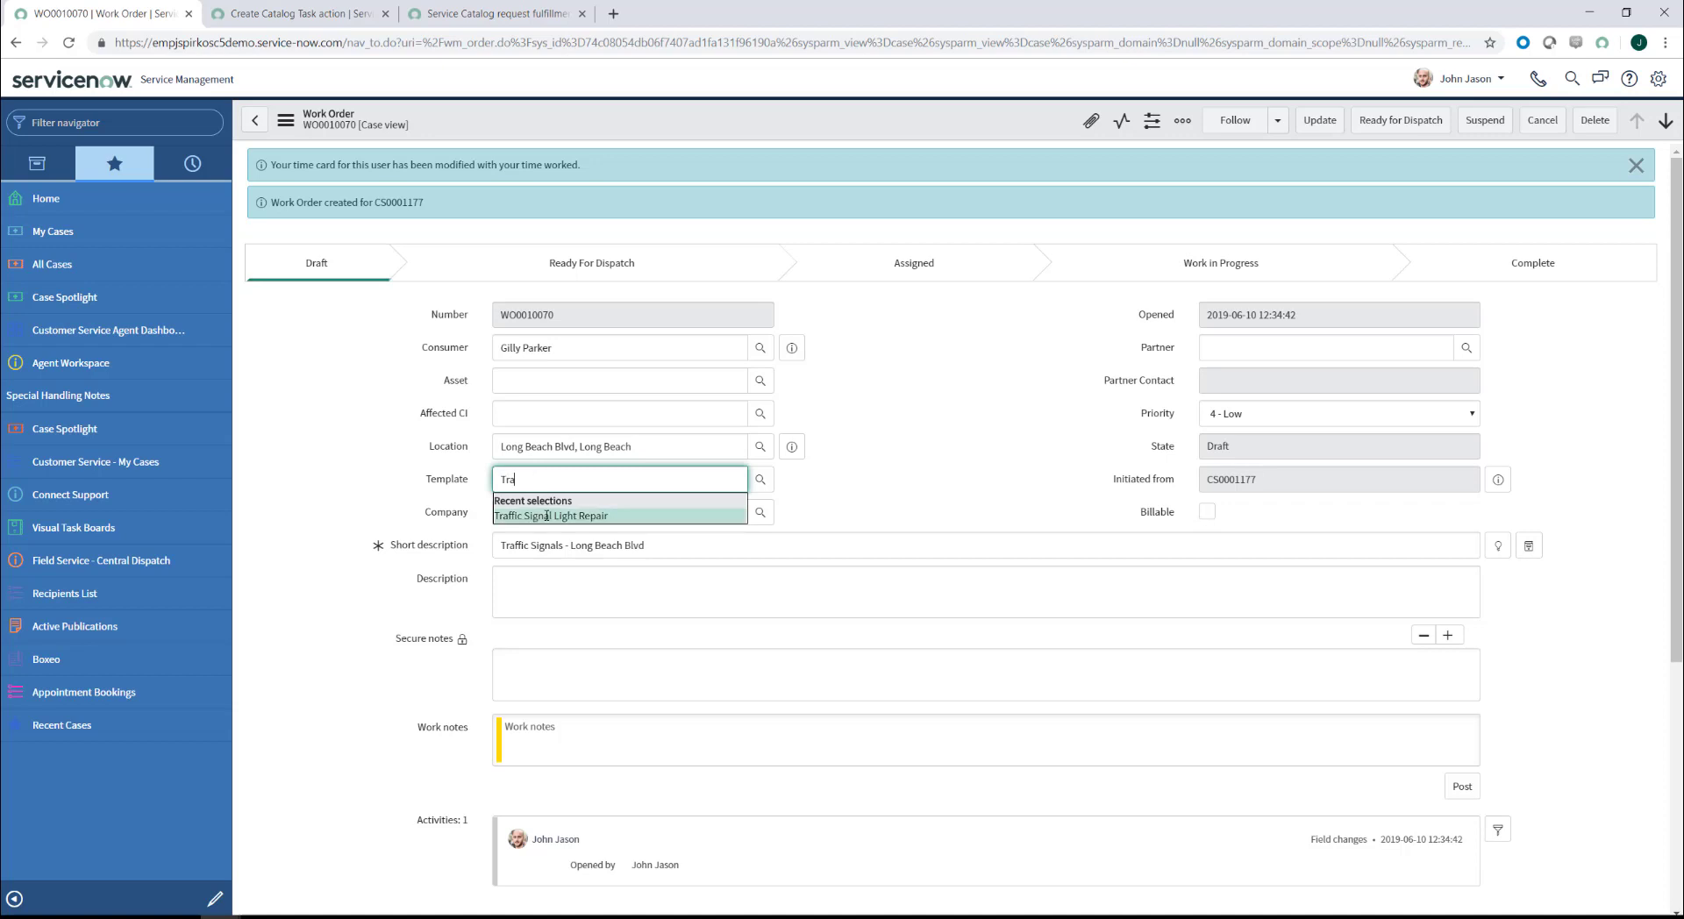
pyautogui.click(547, 515)
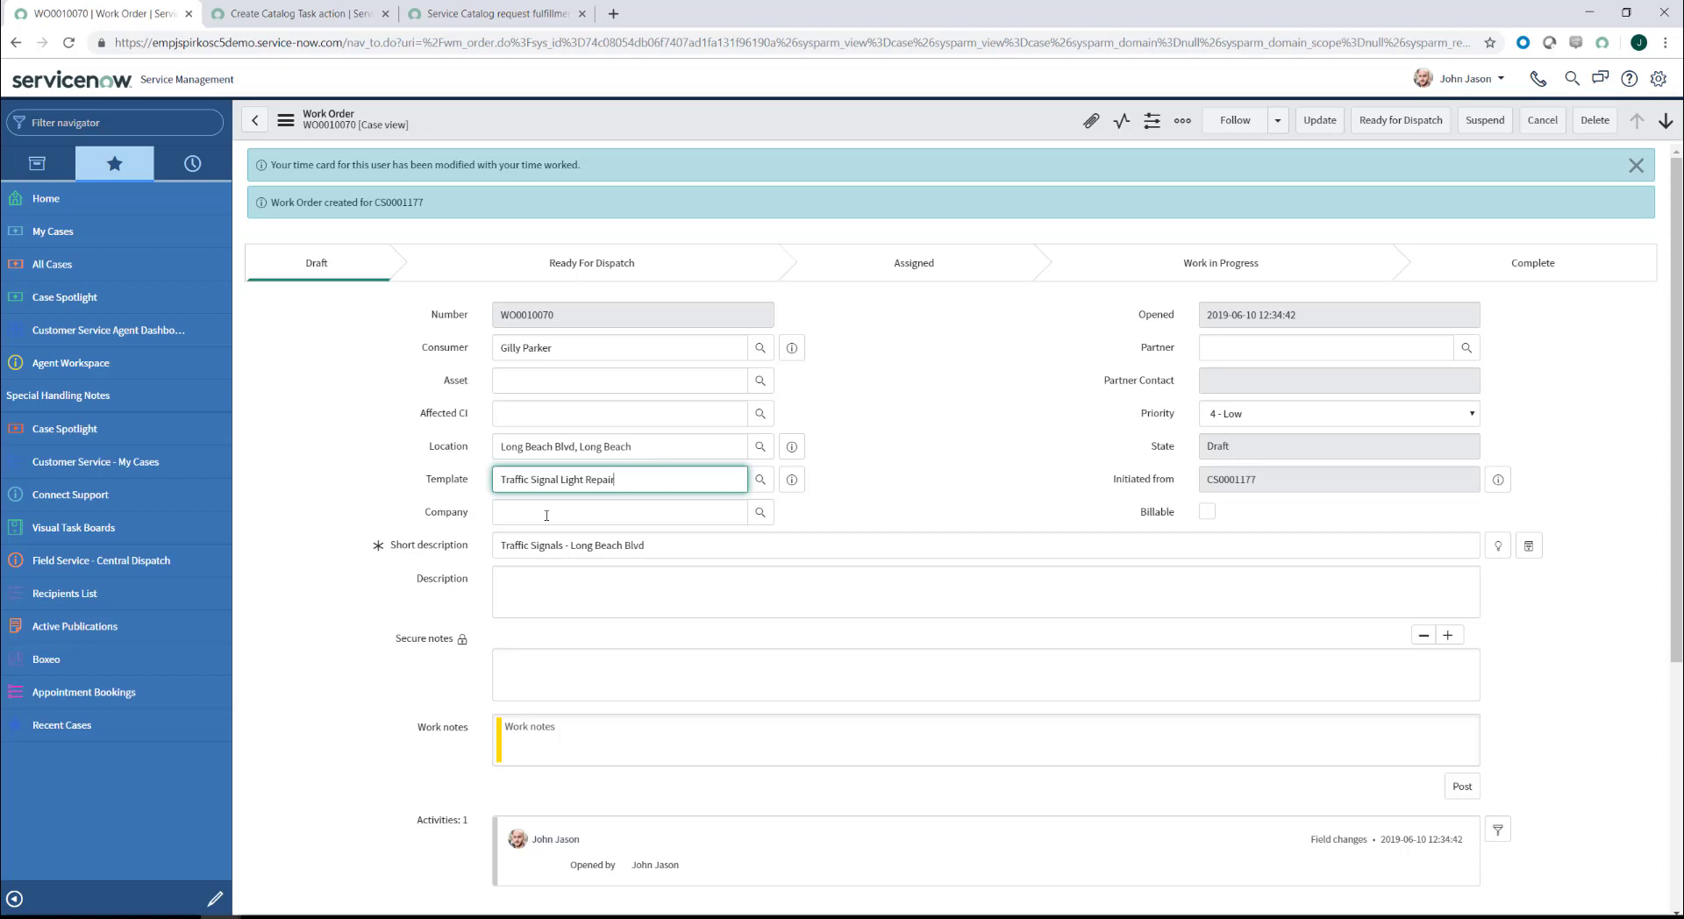
pyautogui.click(286, 120)
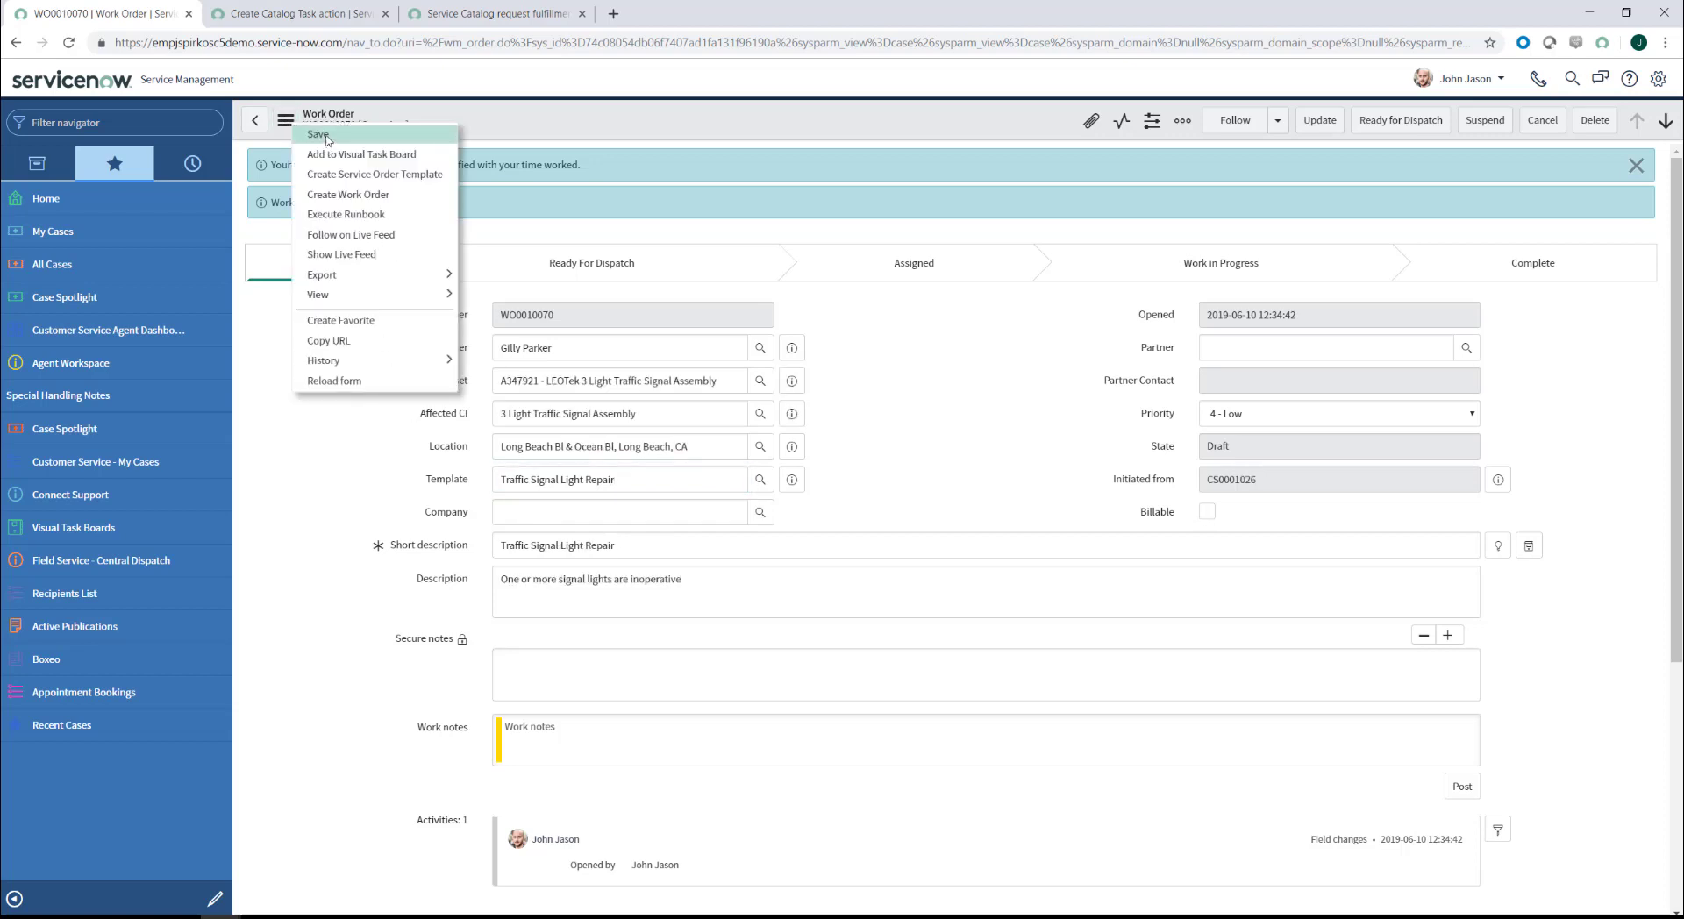
# Step: Save WO0010070 so it lists asset A347921 at Long Beach Bl & Ocean Bl
pyautogui.click(327, 140)
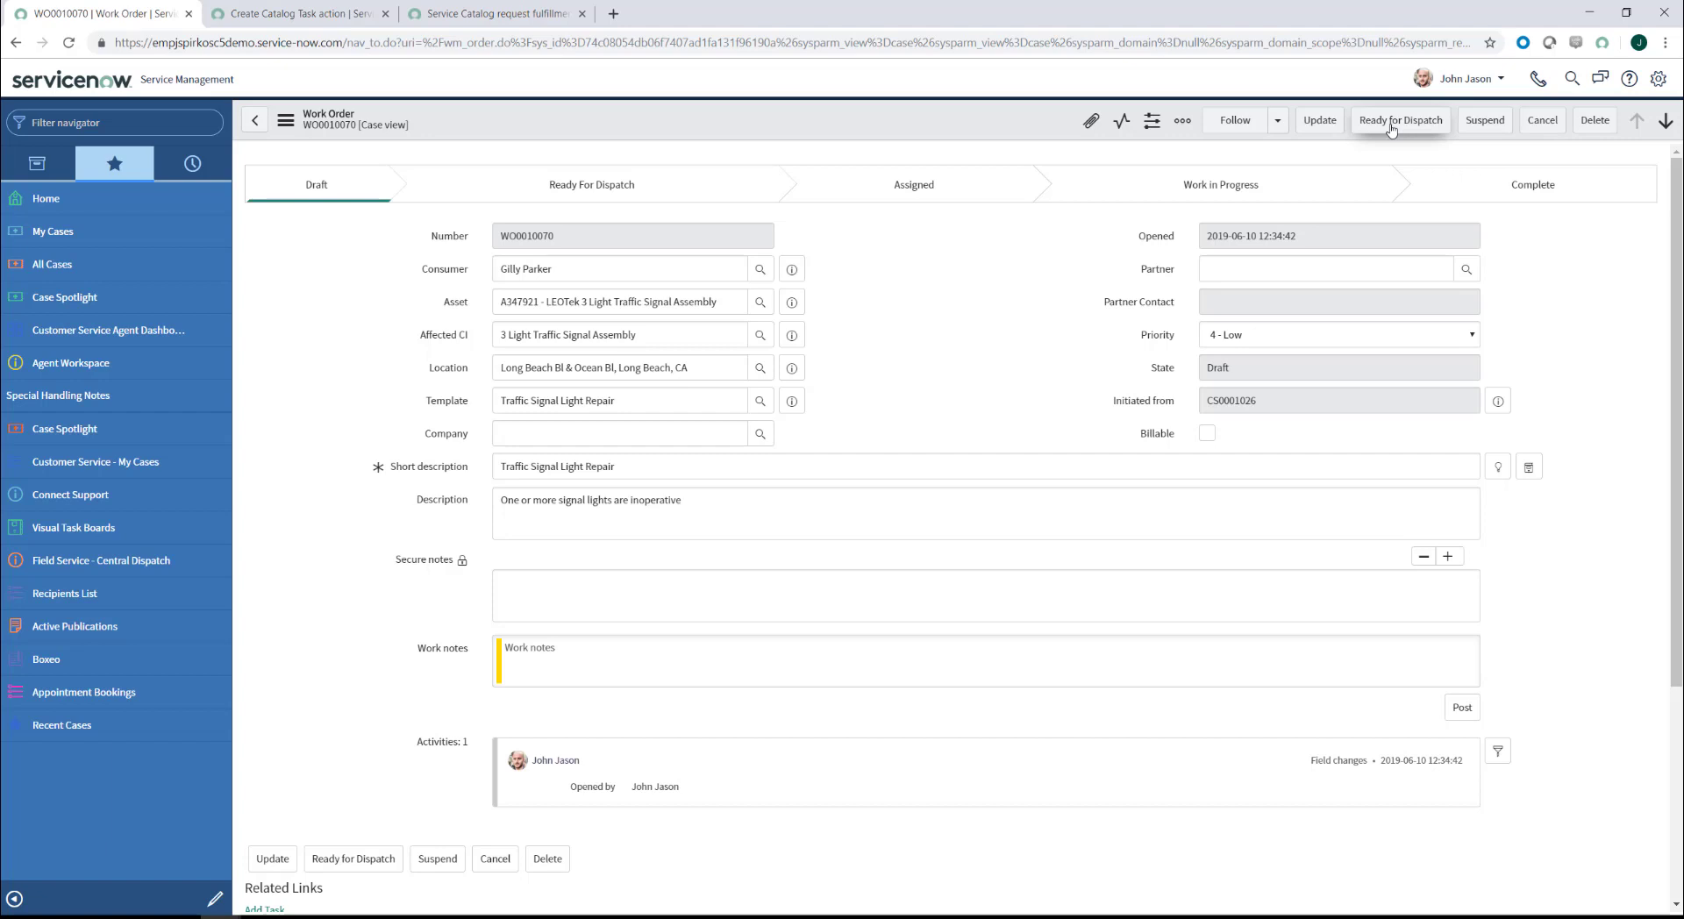
# Step: Mark WO0010070 Ready for Dispatch, then open its work order task WOT0010081
pyautogui.click(1390, 125)
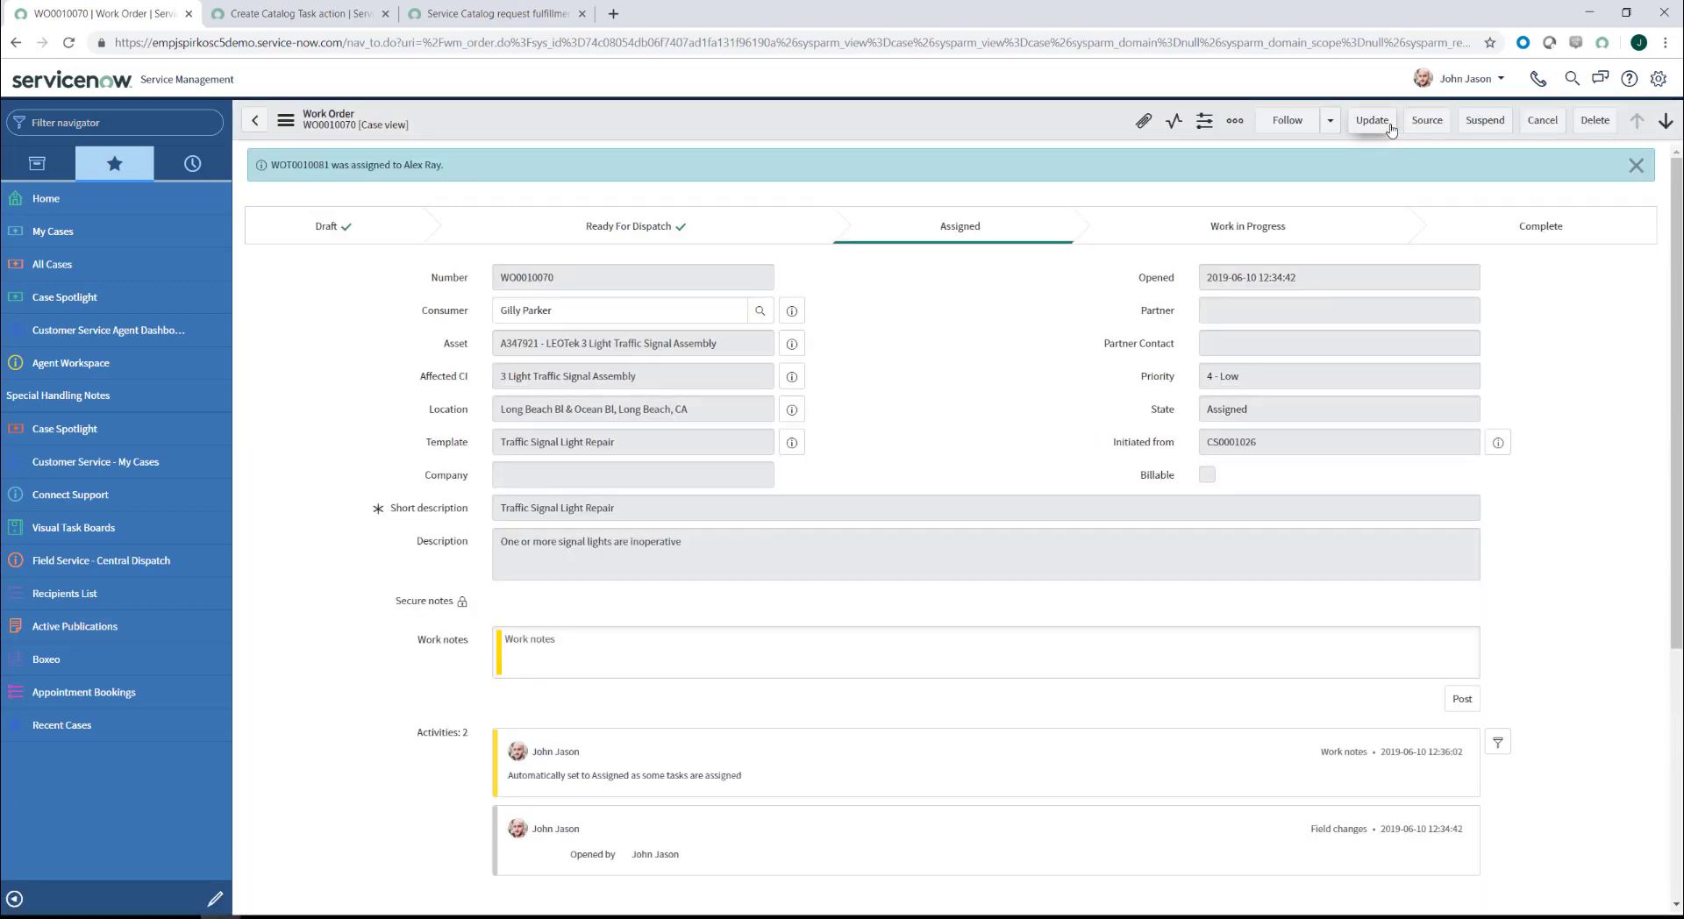
pyautogui.scroll(-5, 294, 440)
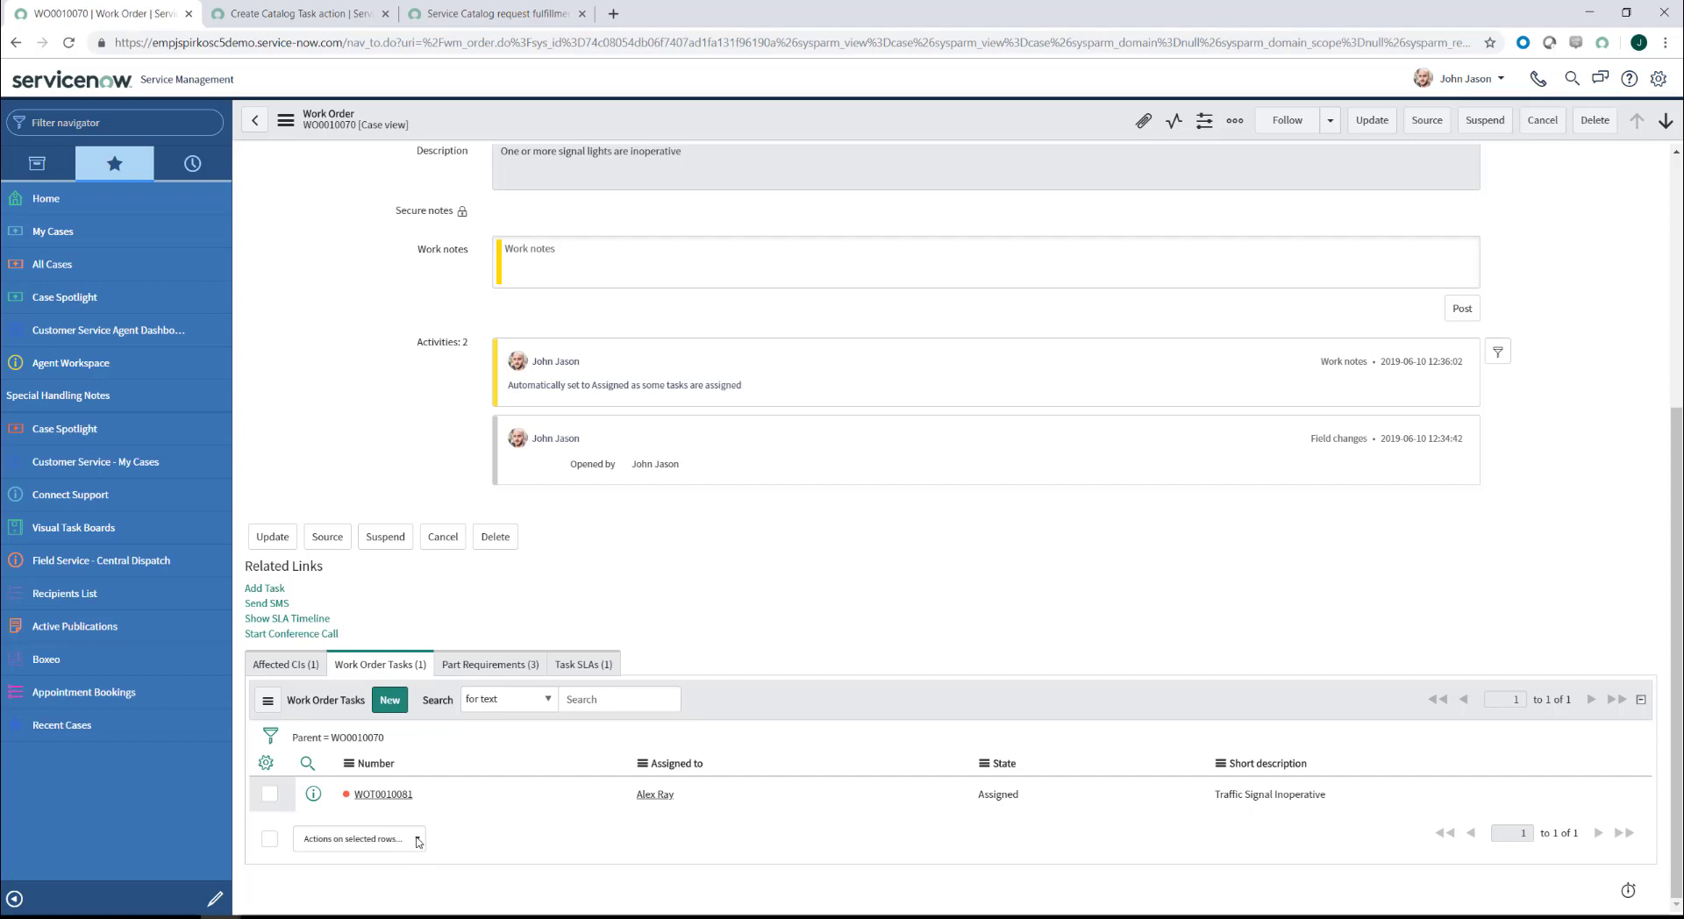
pyautogui.scroll(5, 419, 837)
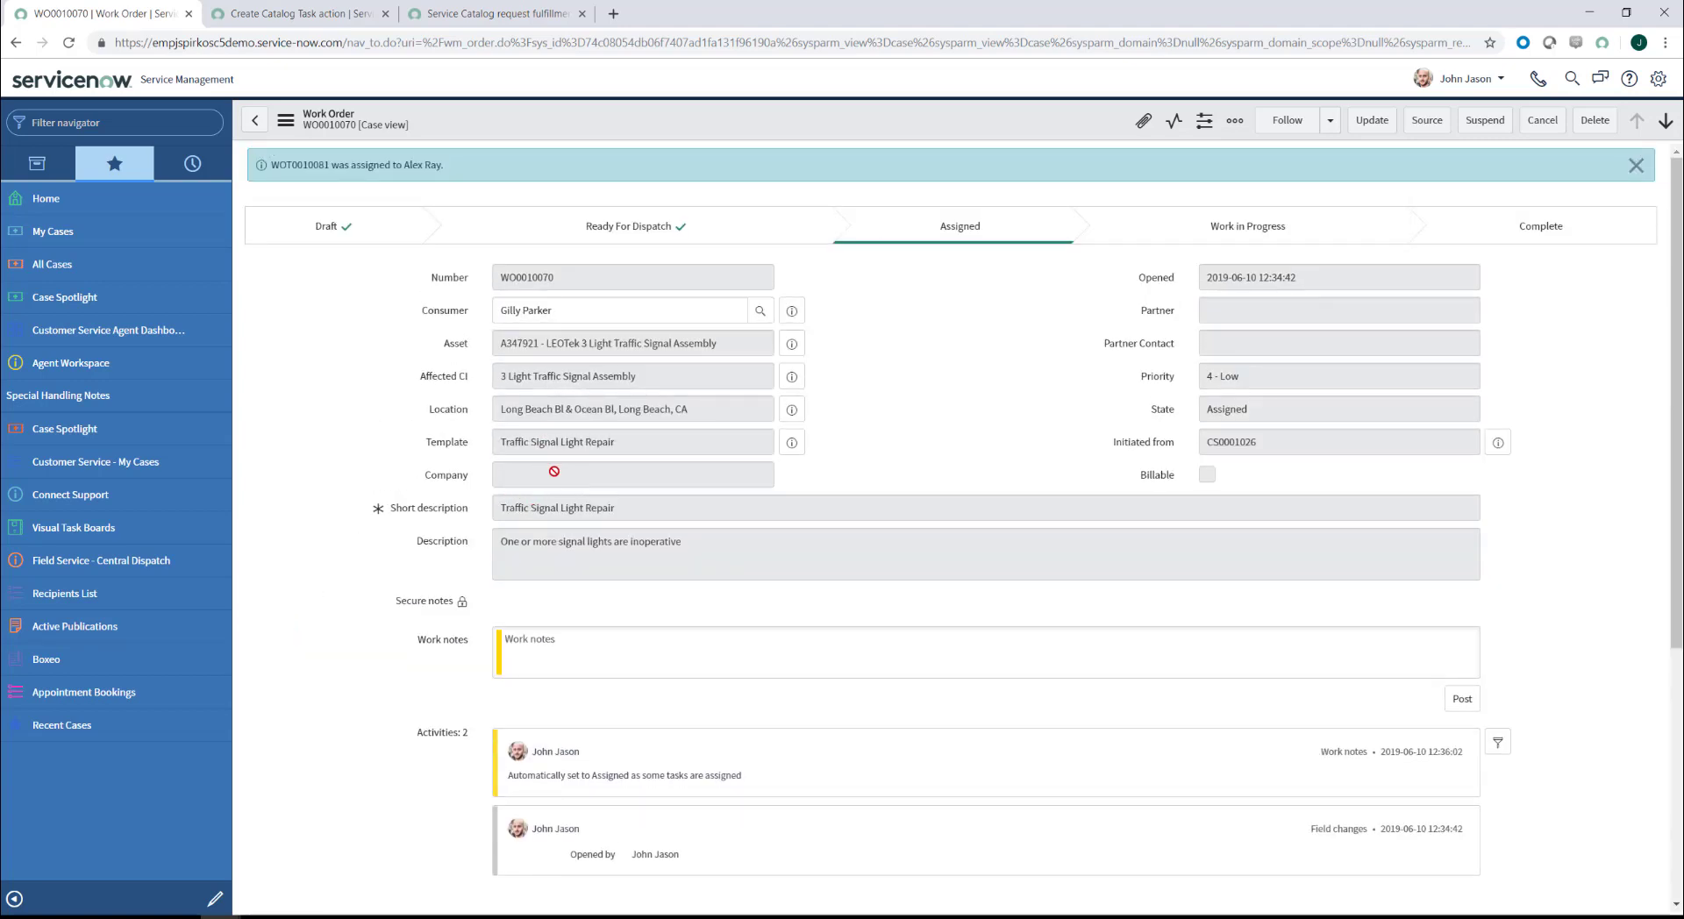
pyautogui.scroll(-5, 366, 563)
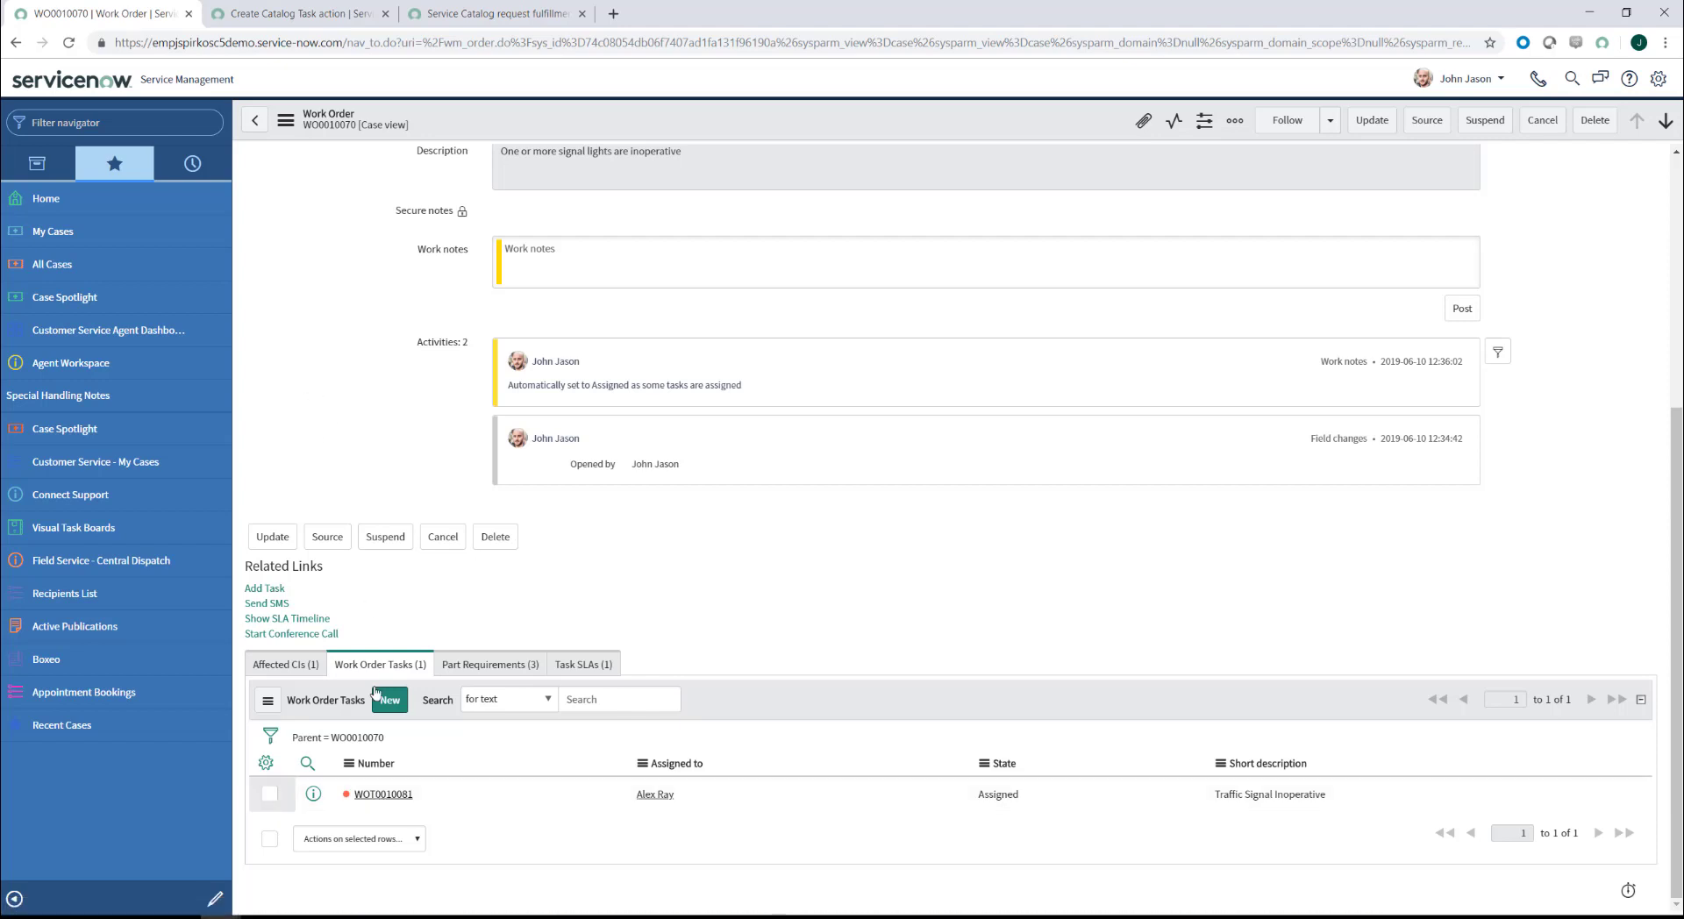
pyautogui.click(375, 796)
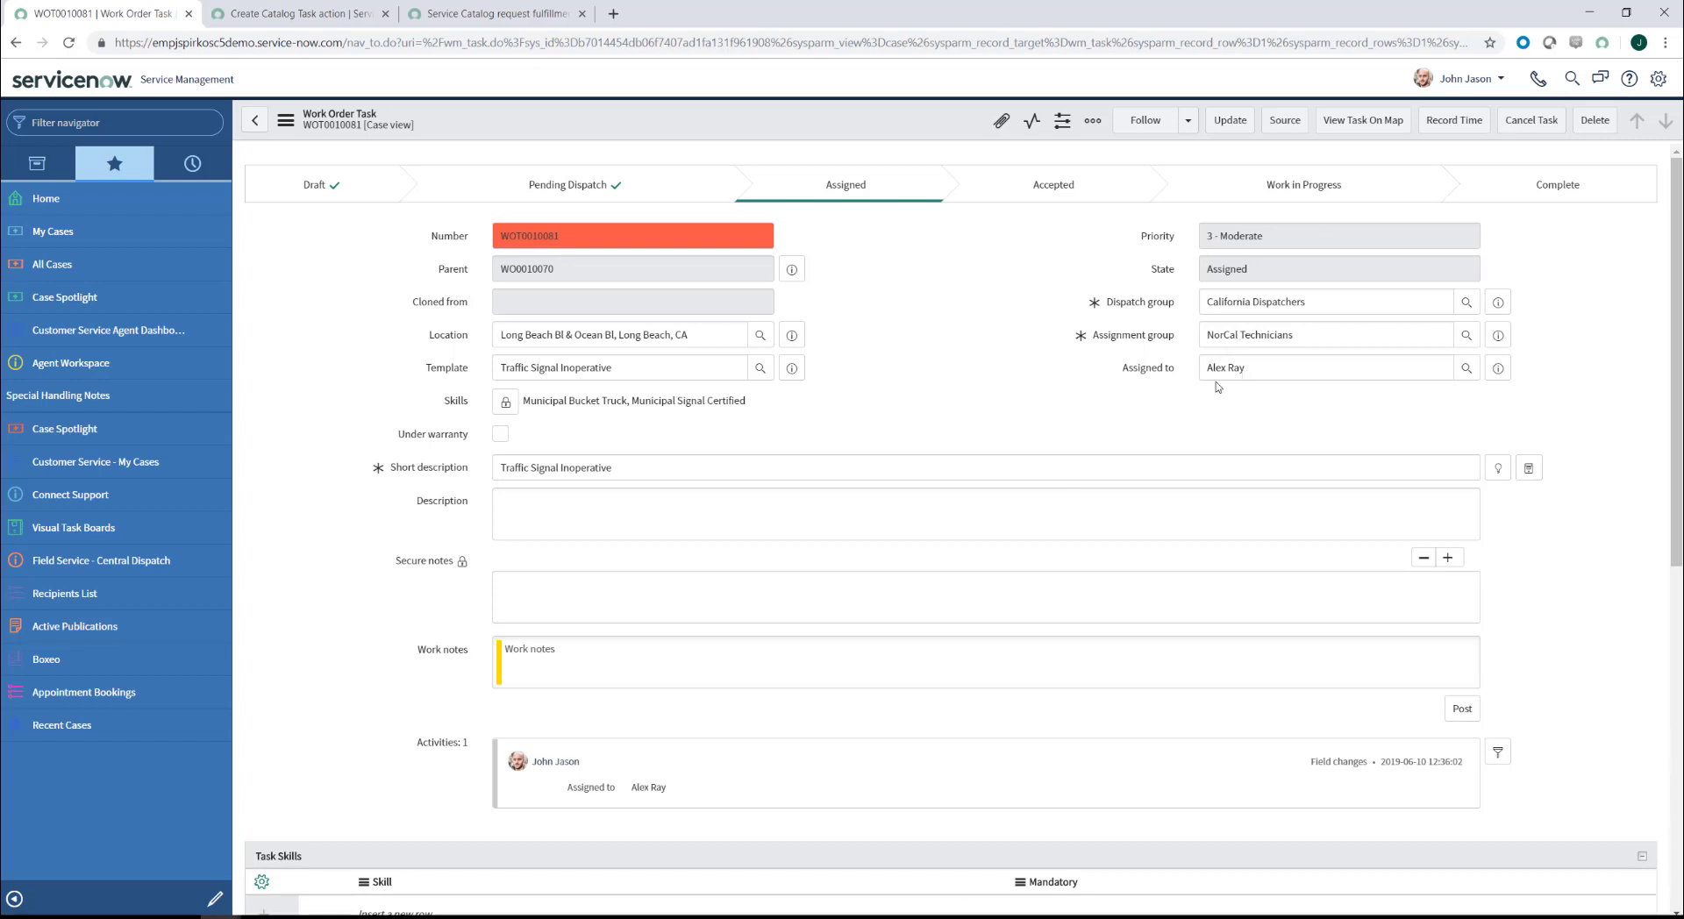
# Step: Check WOT0010081's three LEOTek traffic light module part requirements, then return to WO0010070
pyautogui.scroll(-4, 397, 514)
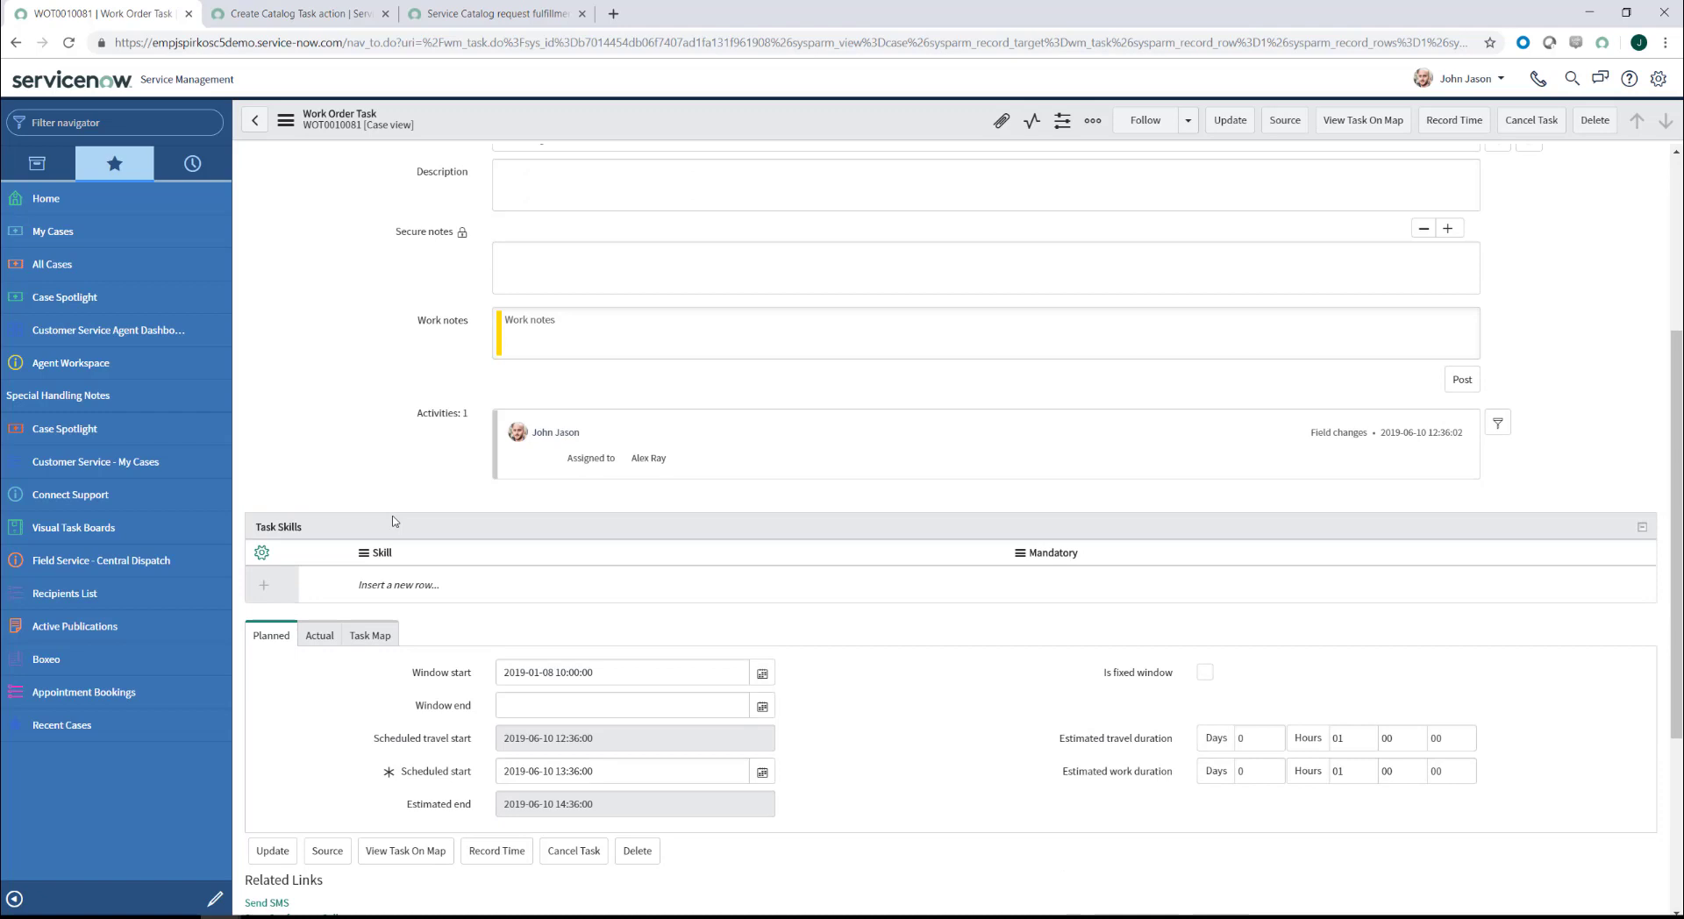
pyautogui.scroll(-4, 392, 521)
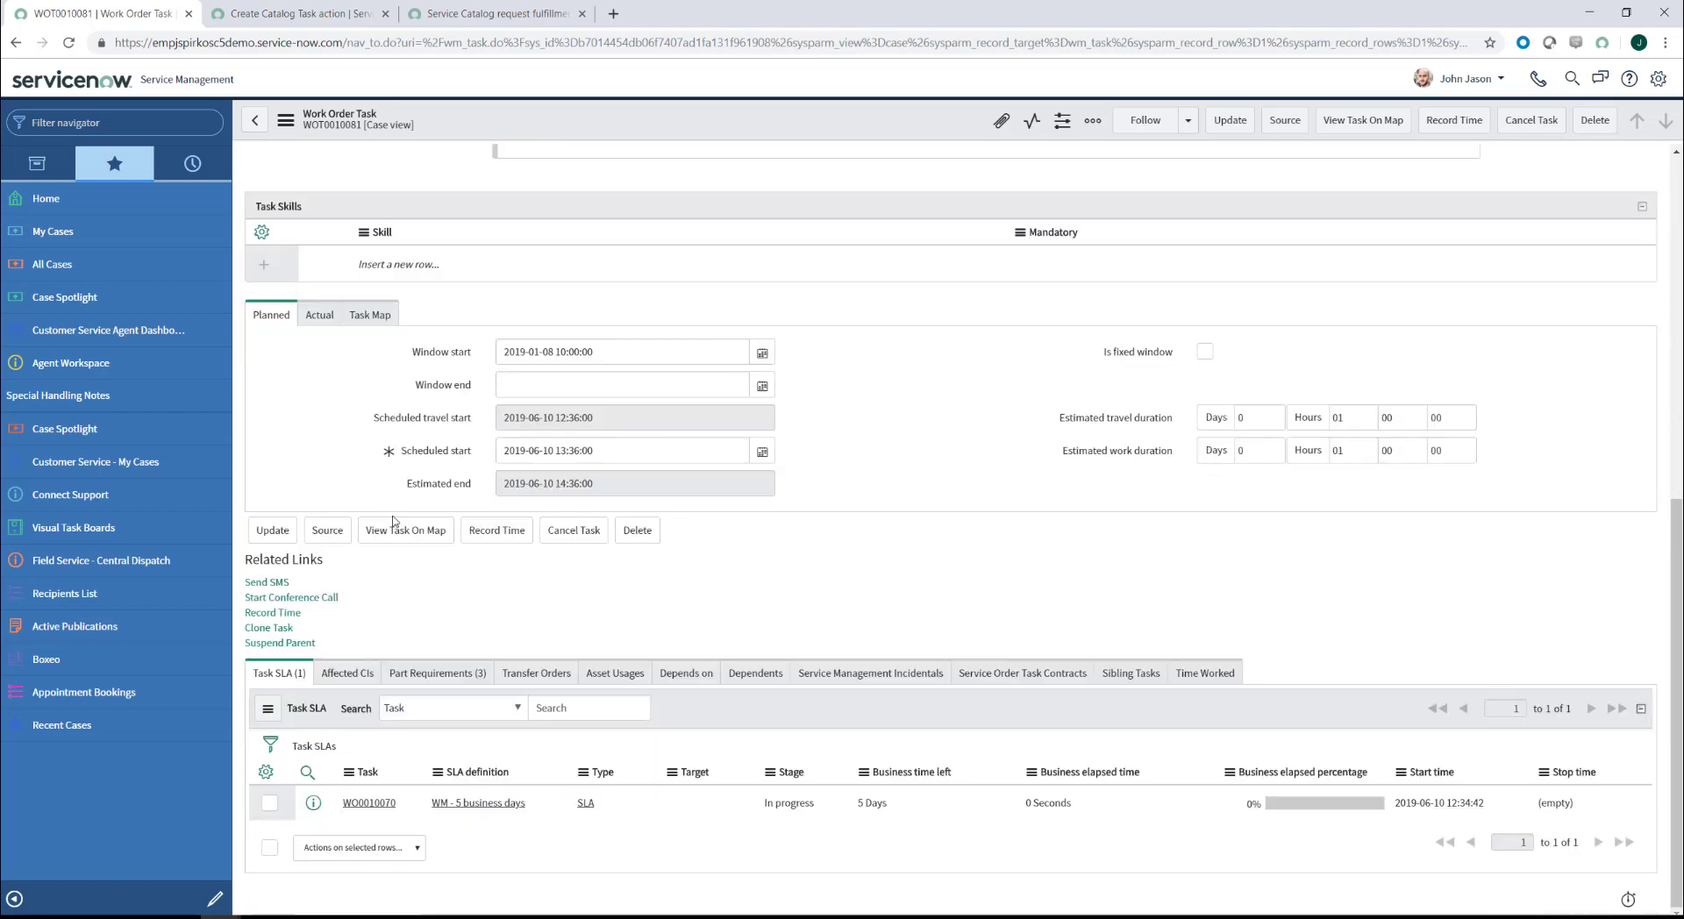
pyautogui.click(449, 676)
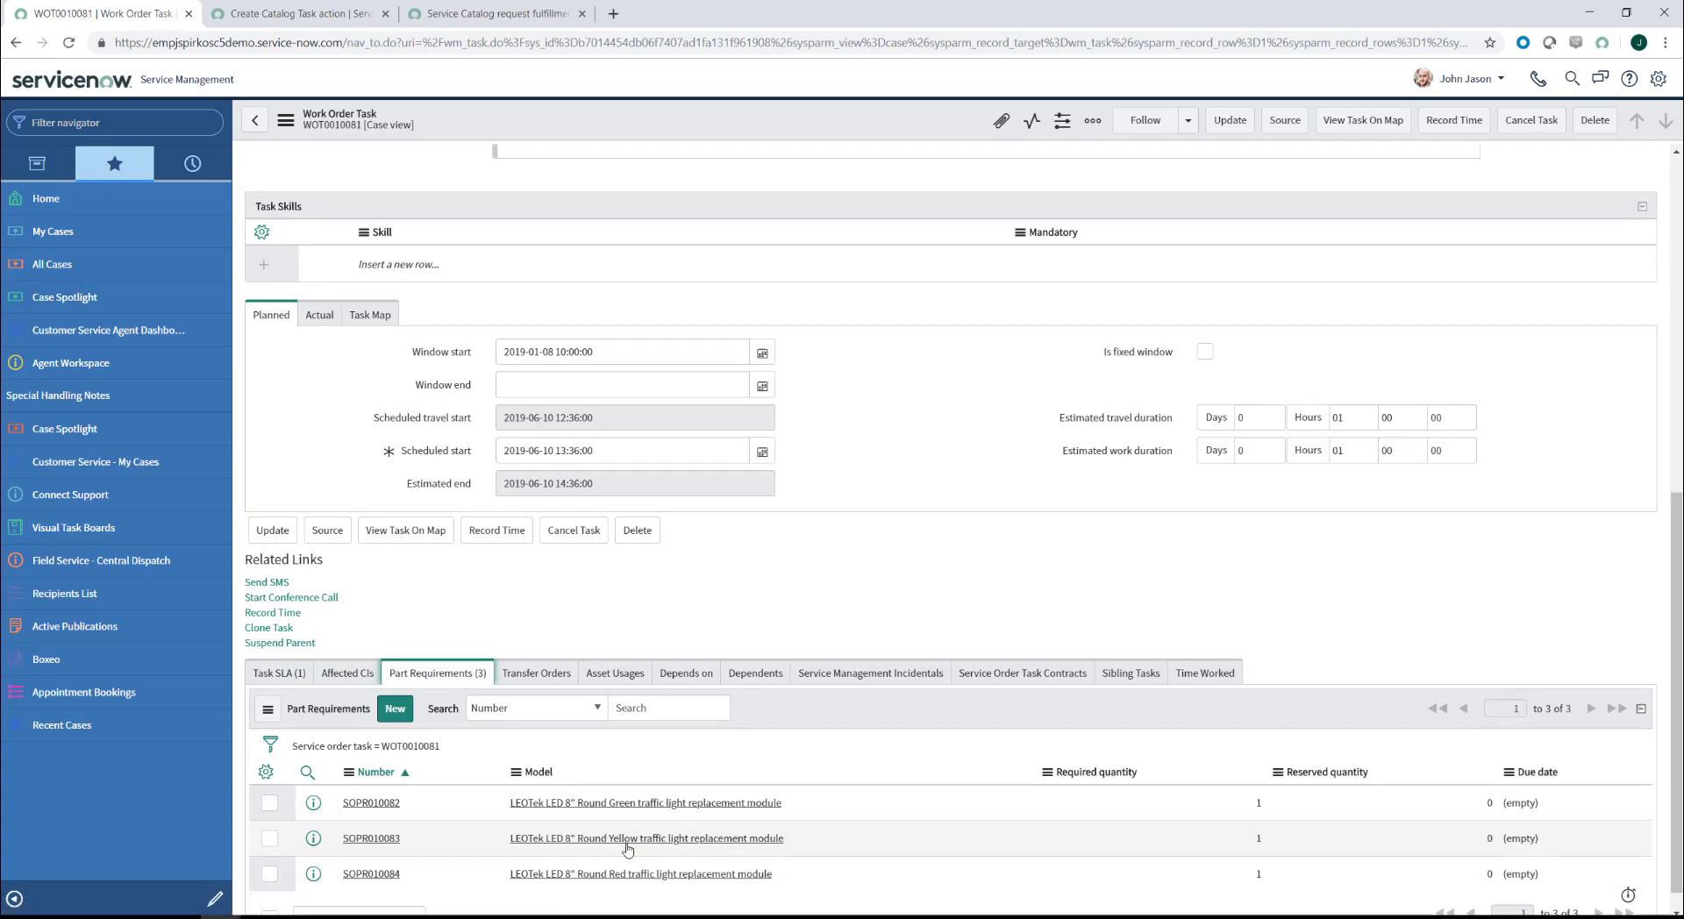
pyautogui.scroll(7, 649, 582)
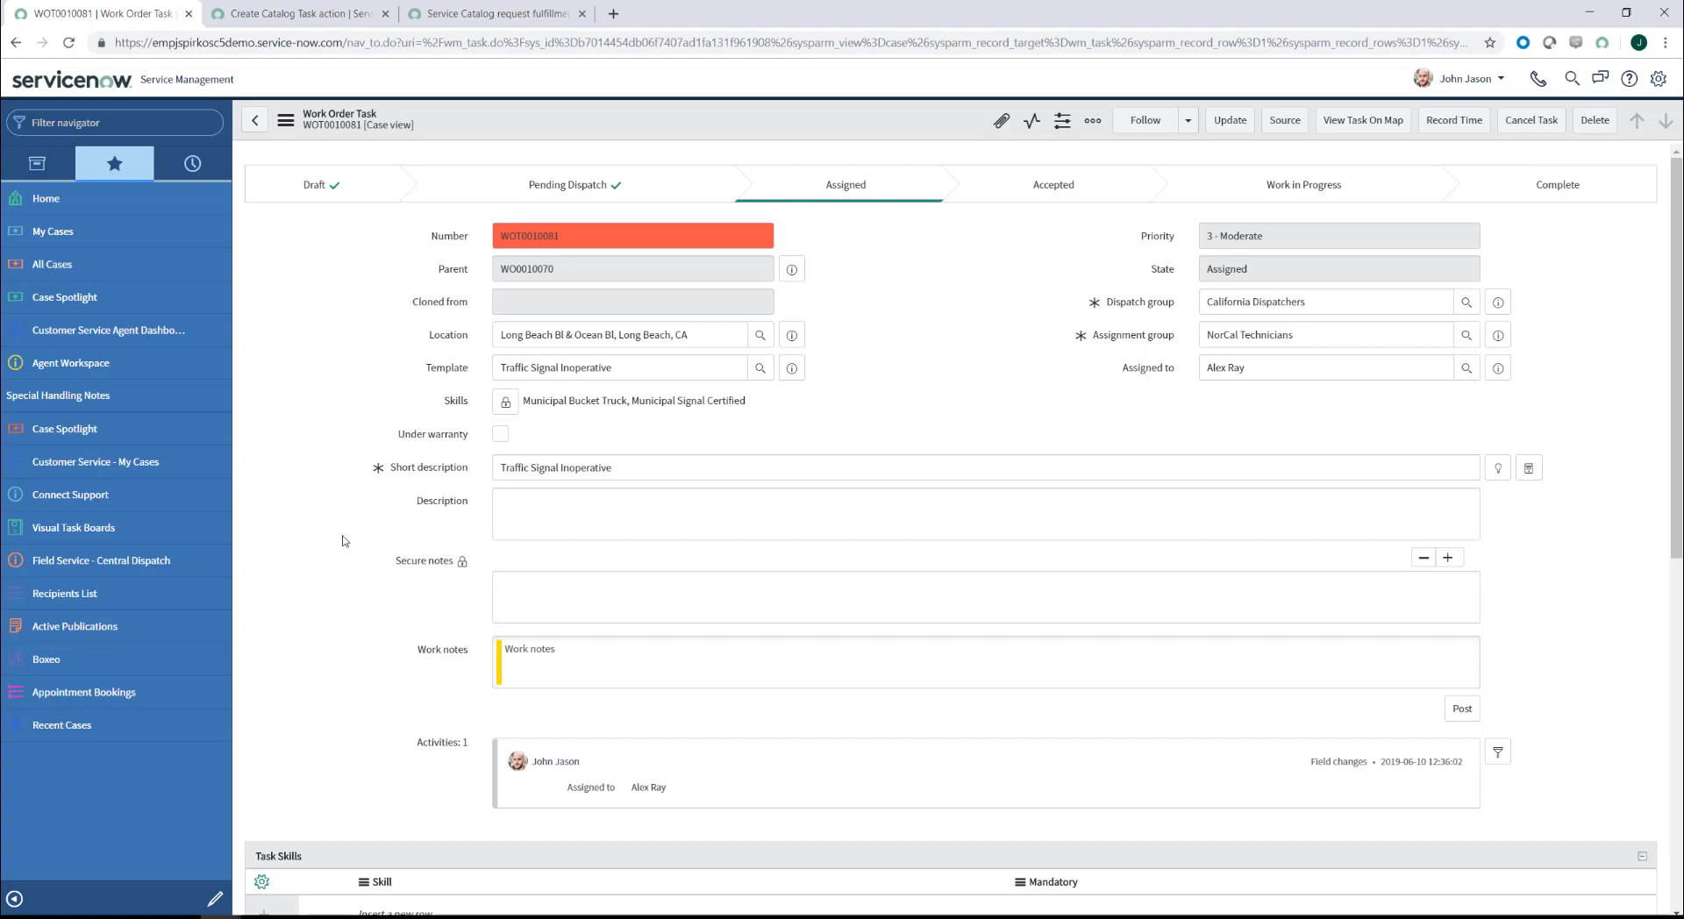
pyautogui.scroll(-4, 343, 540)
pyautogui.scroll(-3, 343, 540)
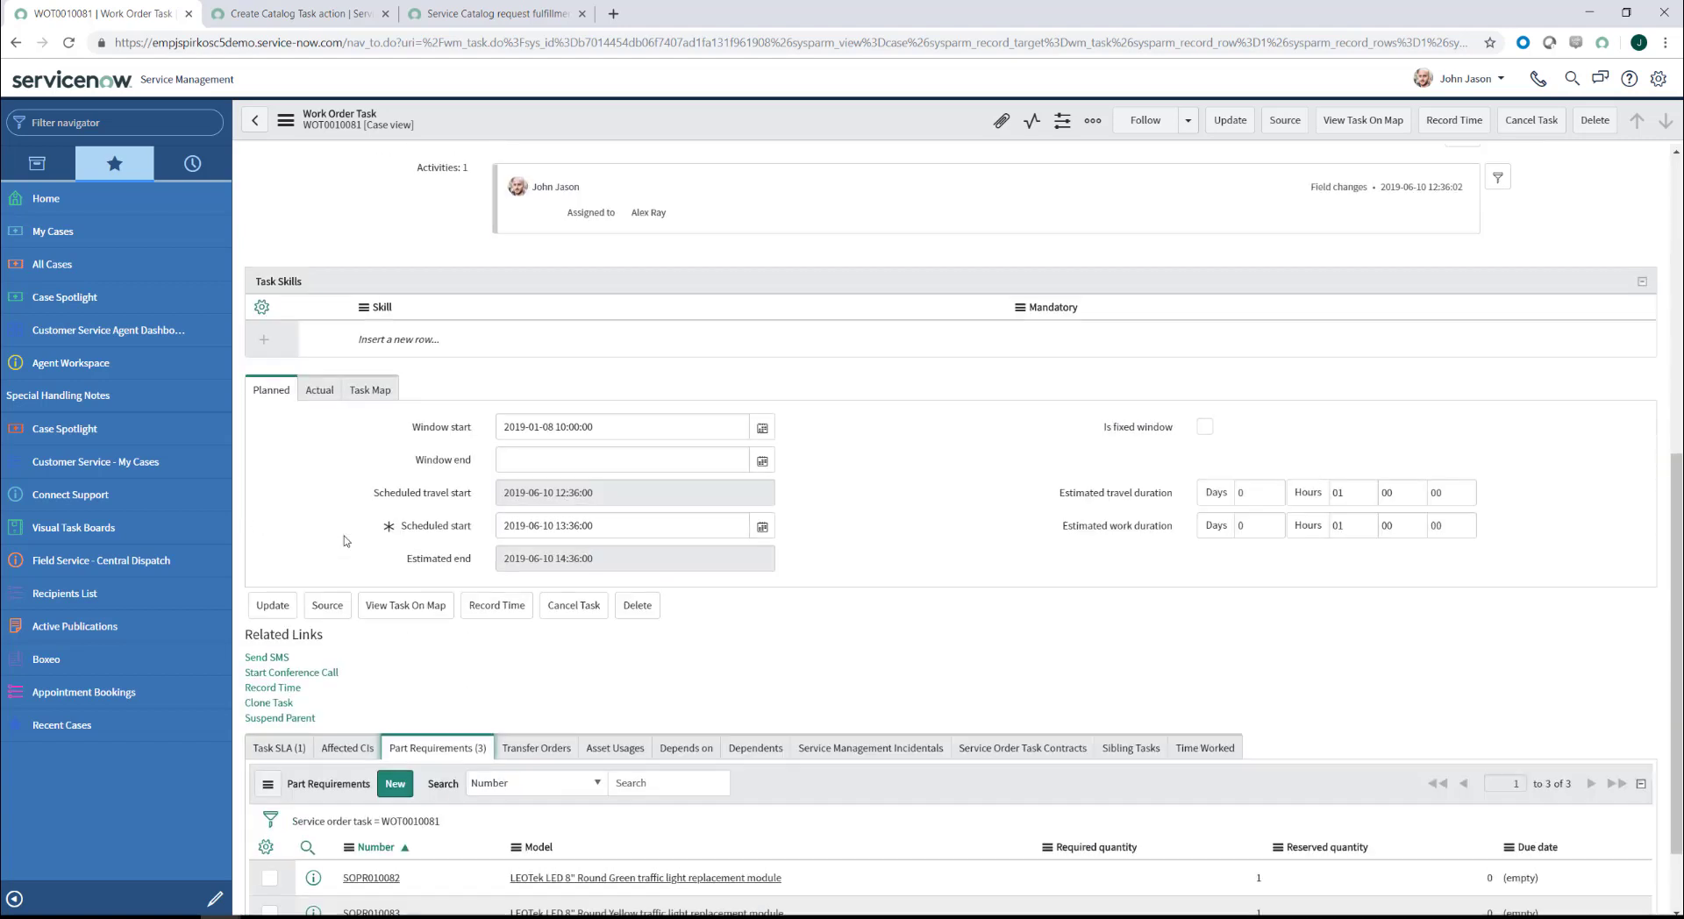
pyautogui.scroll(-1, 343, 529)
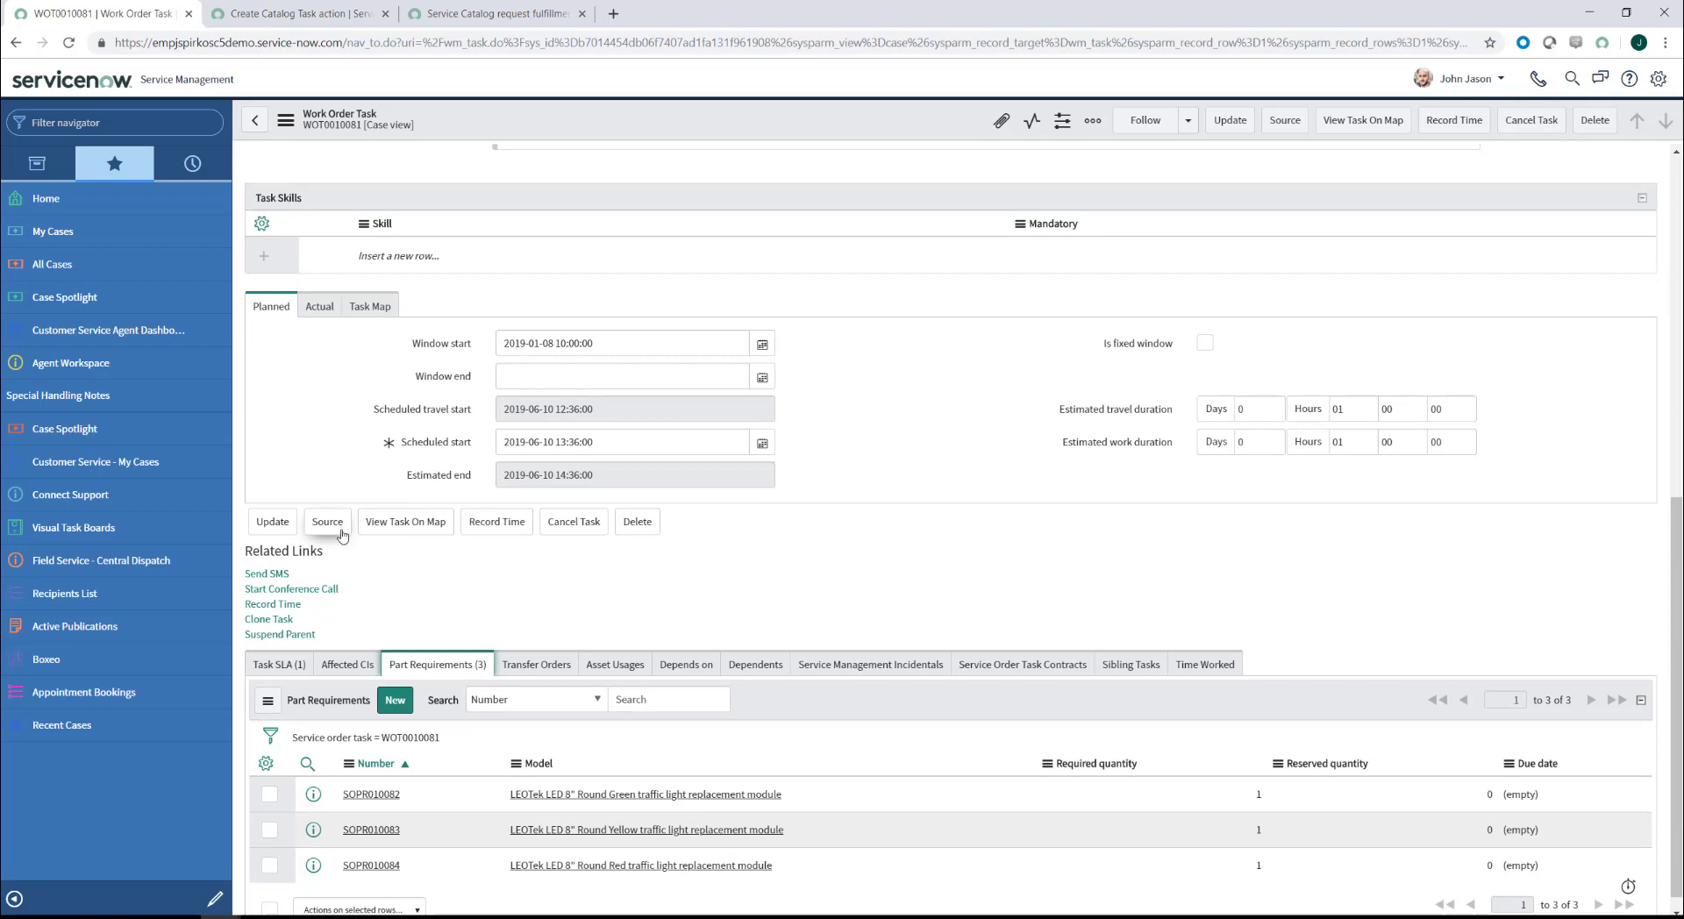
pyautogui.scroll(1, 576, 525)
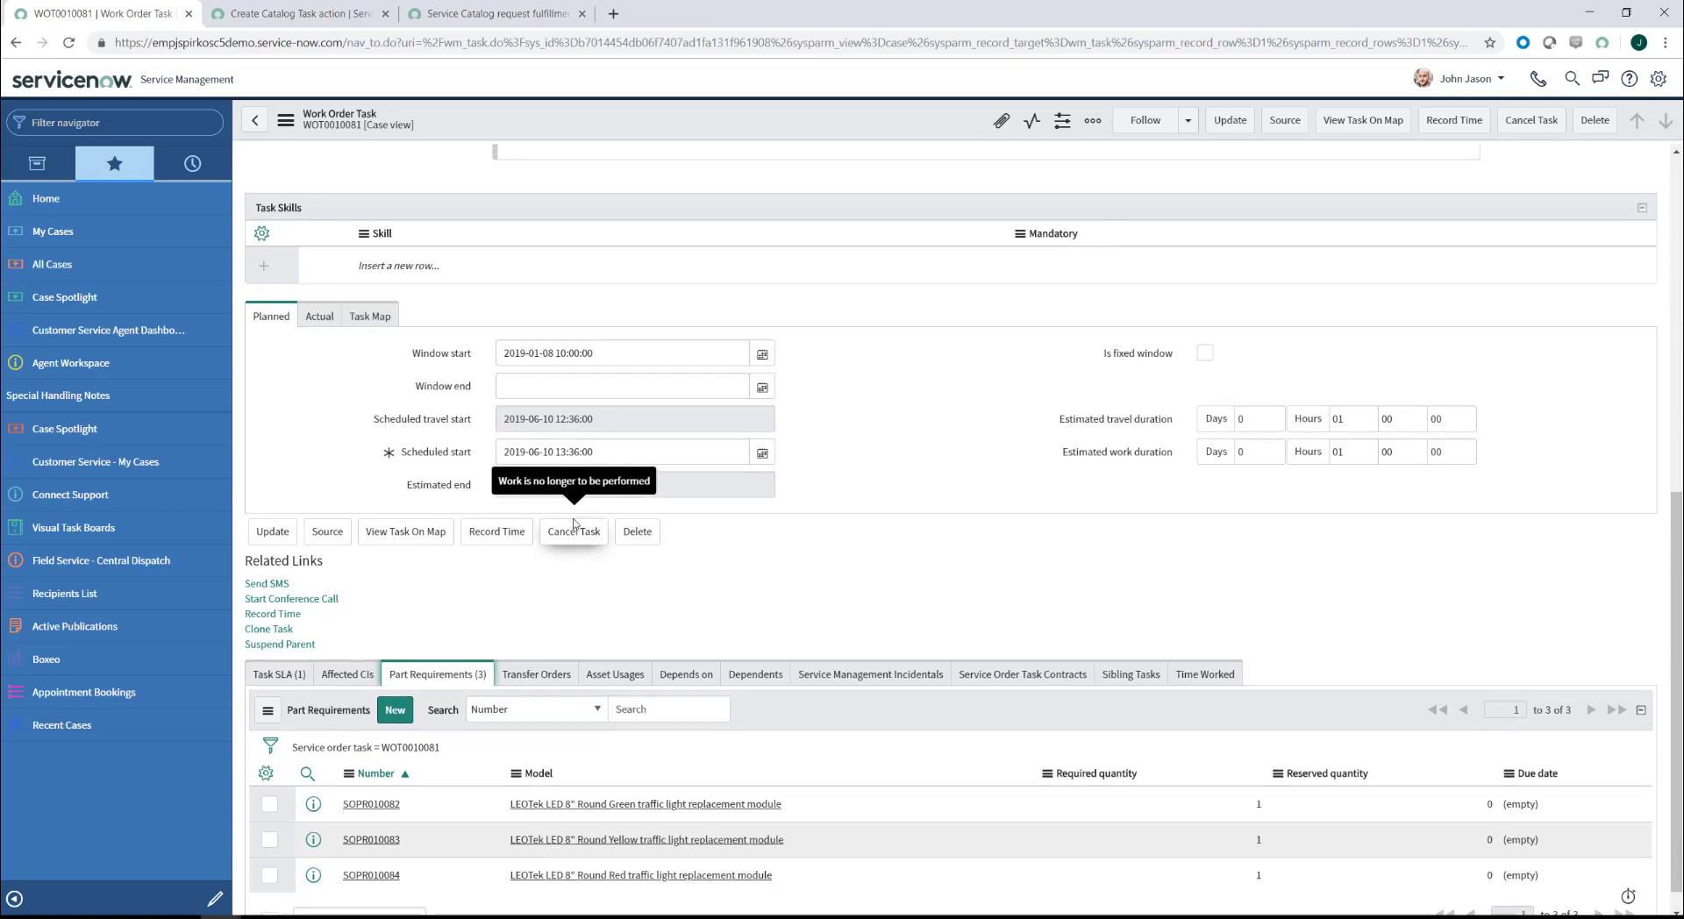
pyautogui.scroll(7, 575, 524)
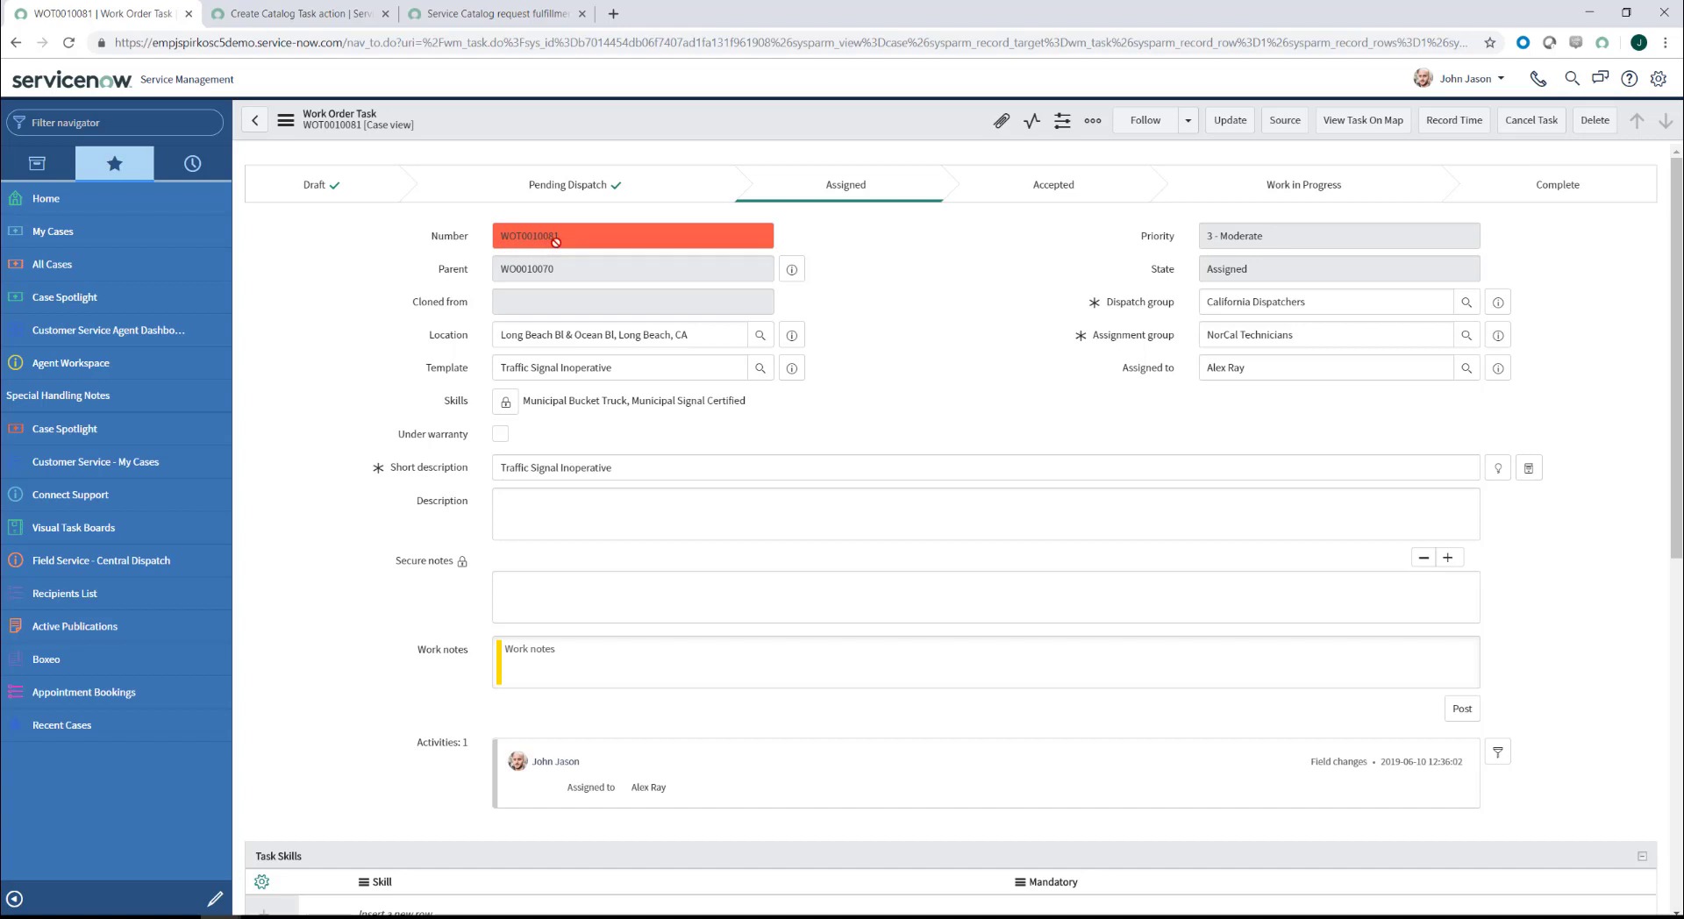
pyautogui.click(256, 123)
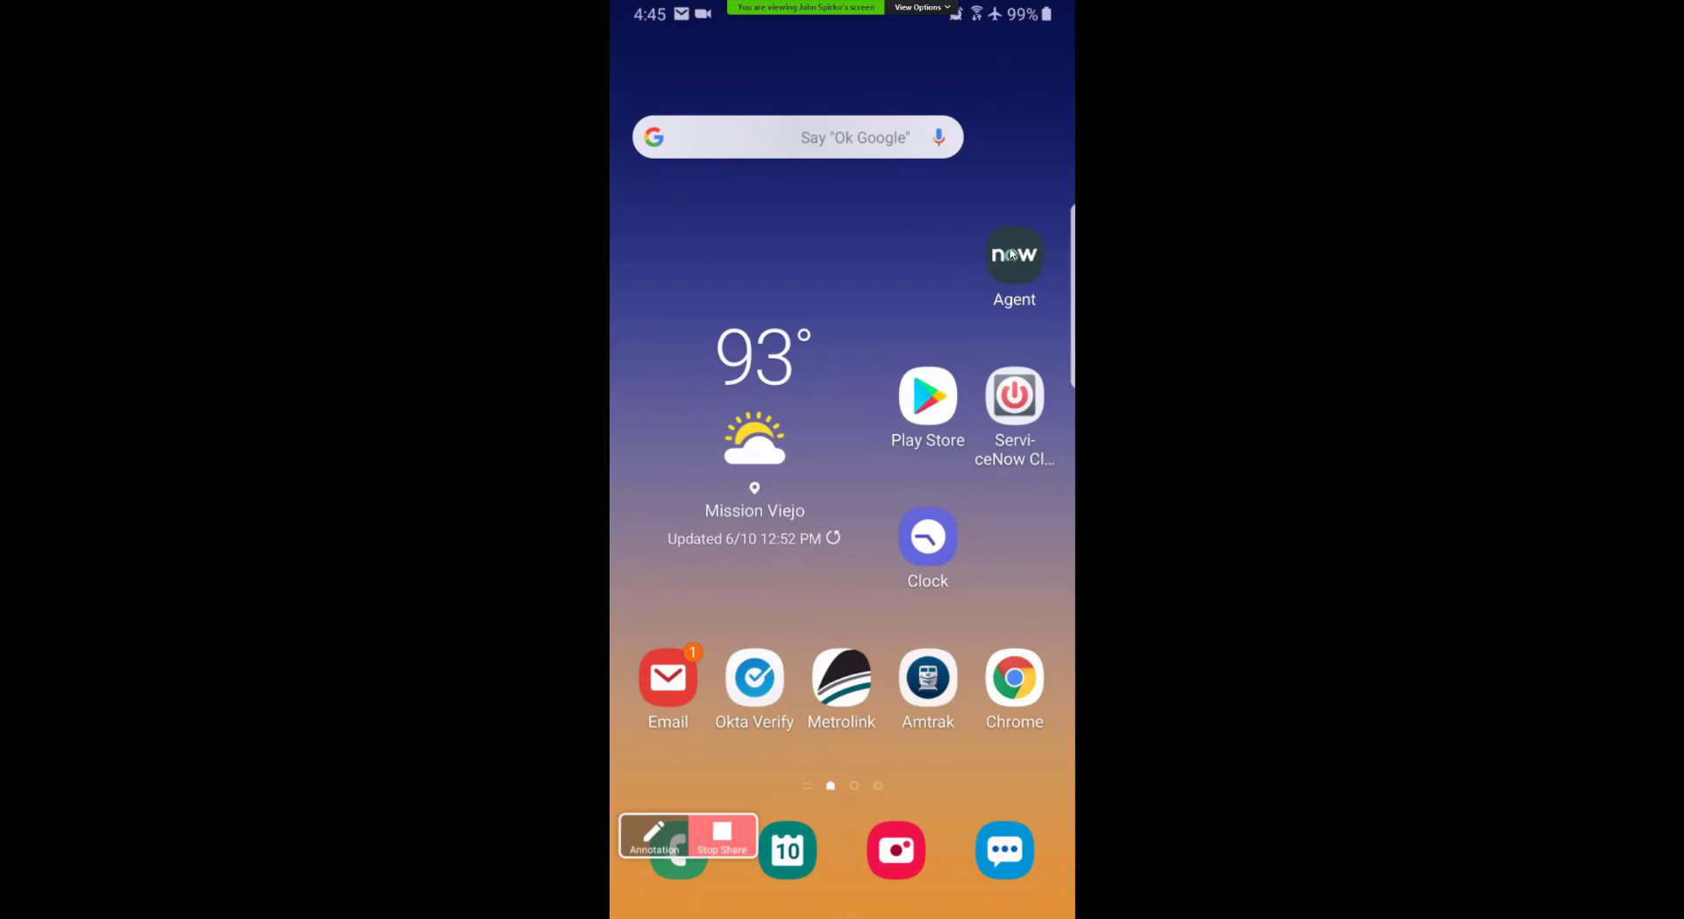
# Step: Launch the Now Agent app from the Android home screen
pyautogui.click(1012, 255)
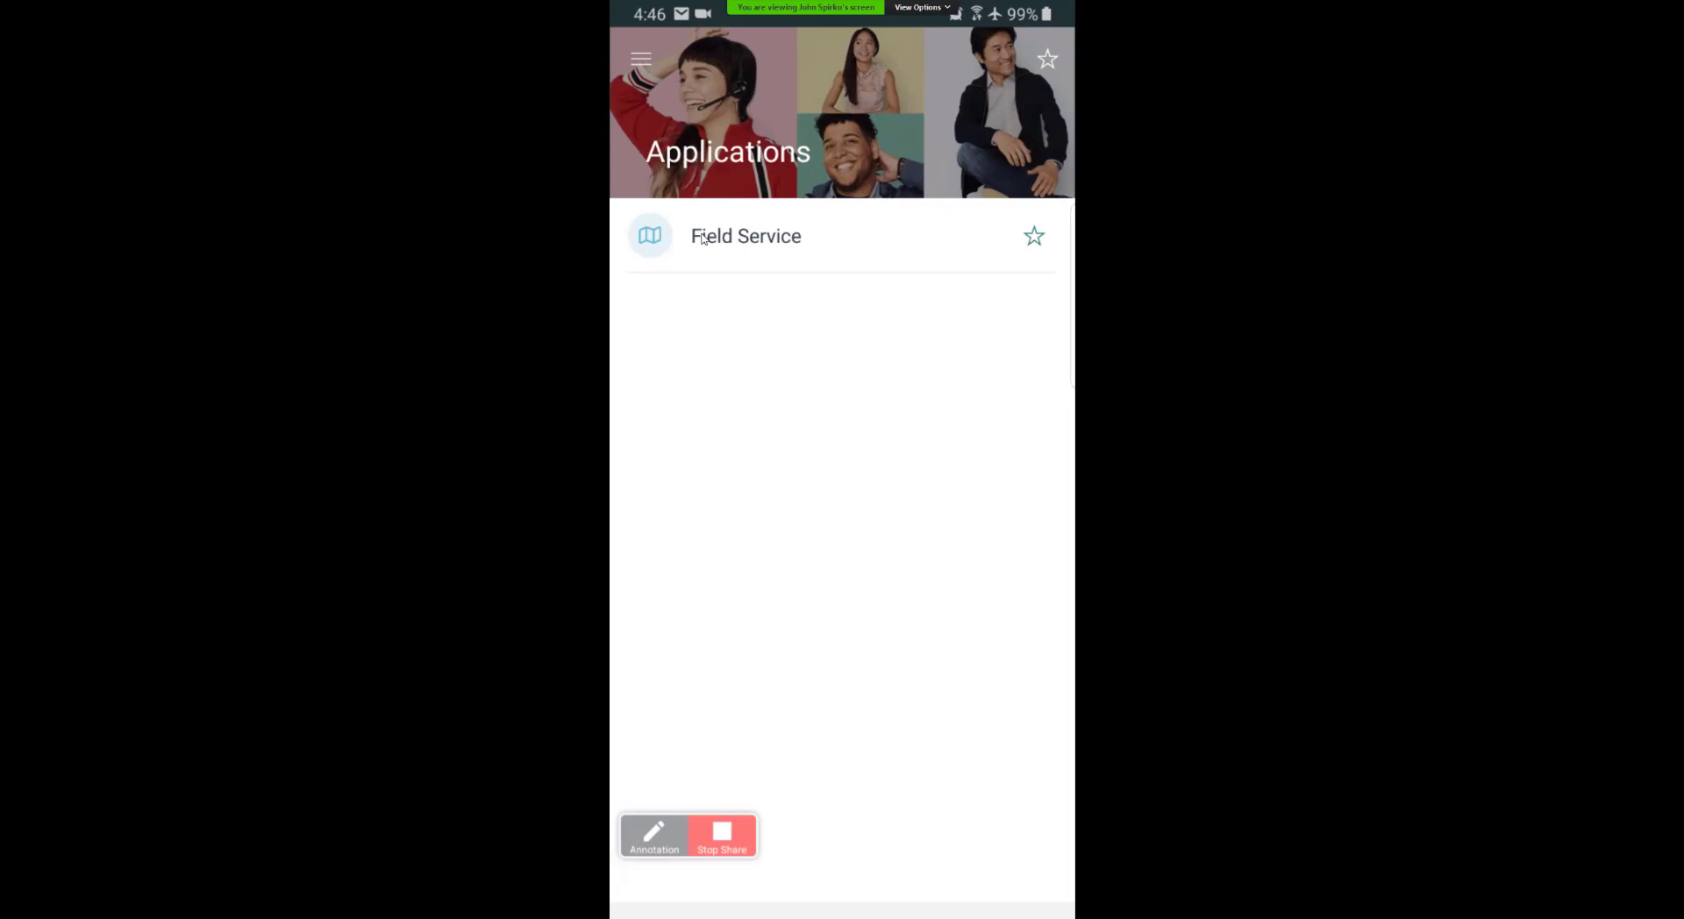
# Step: Open the Field Service application in the Agent app
pyautogui.click(703, 239)
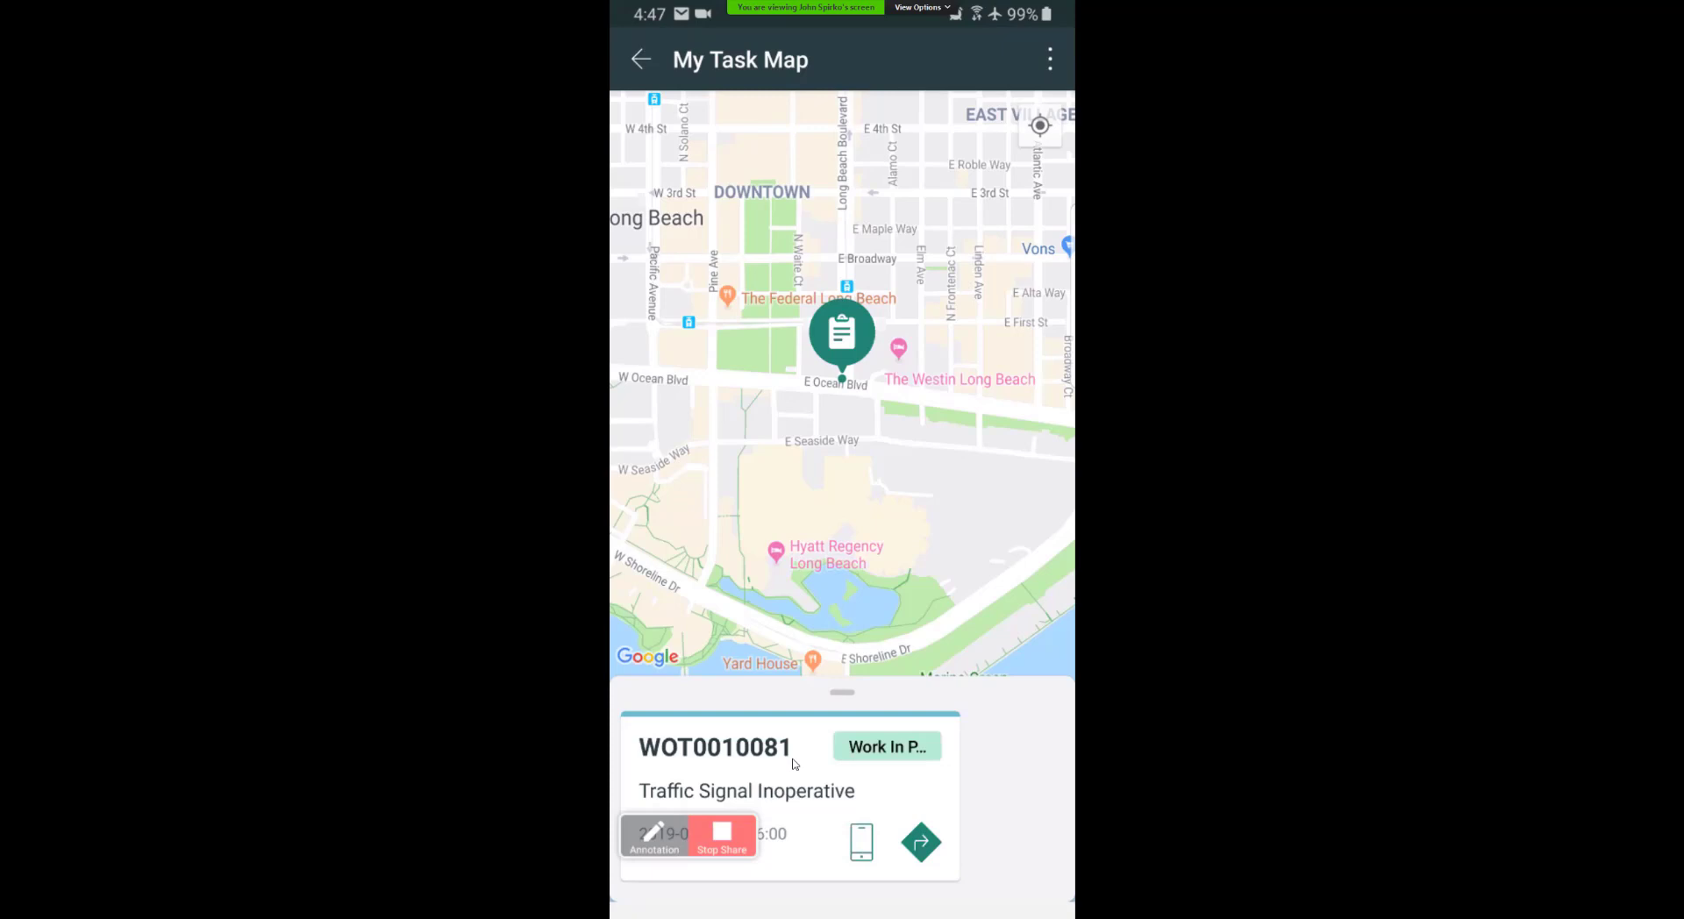
# Step: Open task WOT0010081's details and bring up its overflow actions menu
pyautogui.click(795, 764)
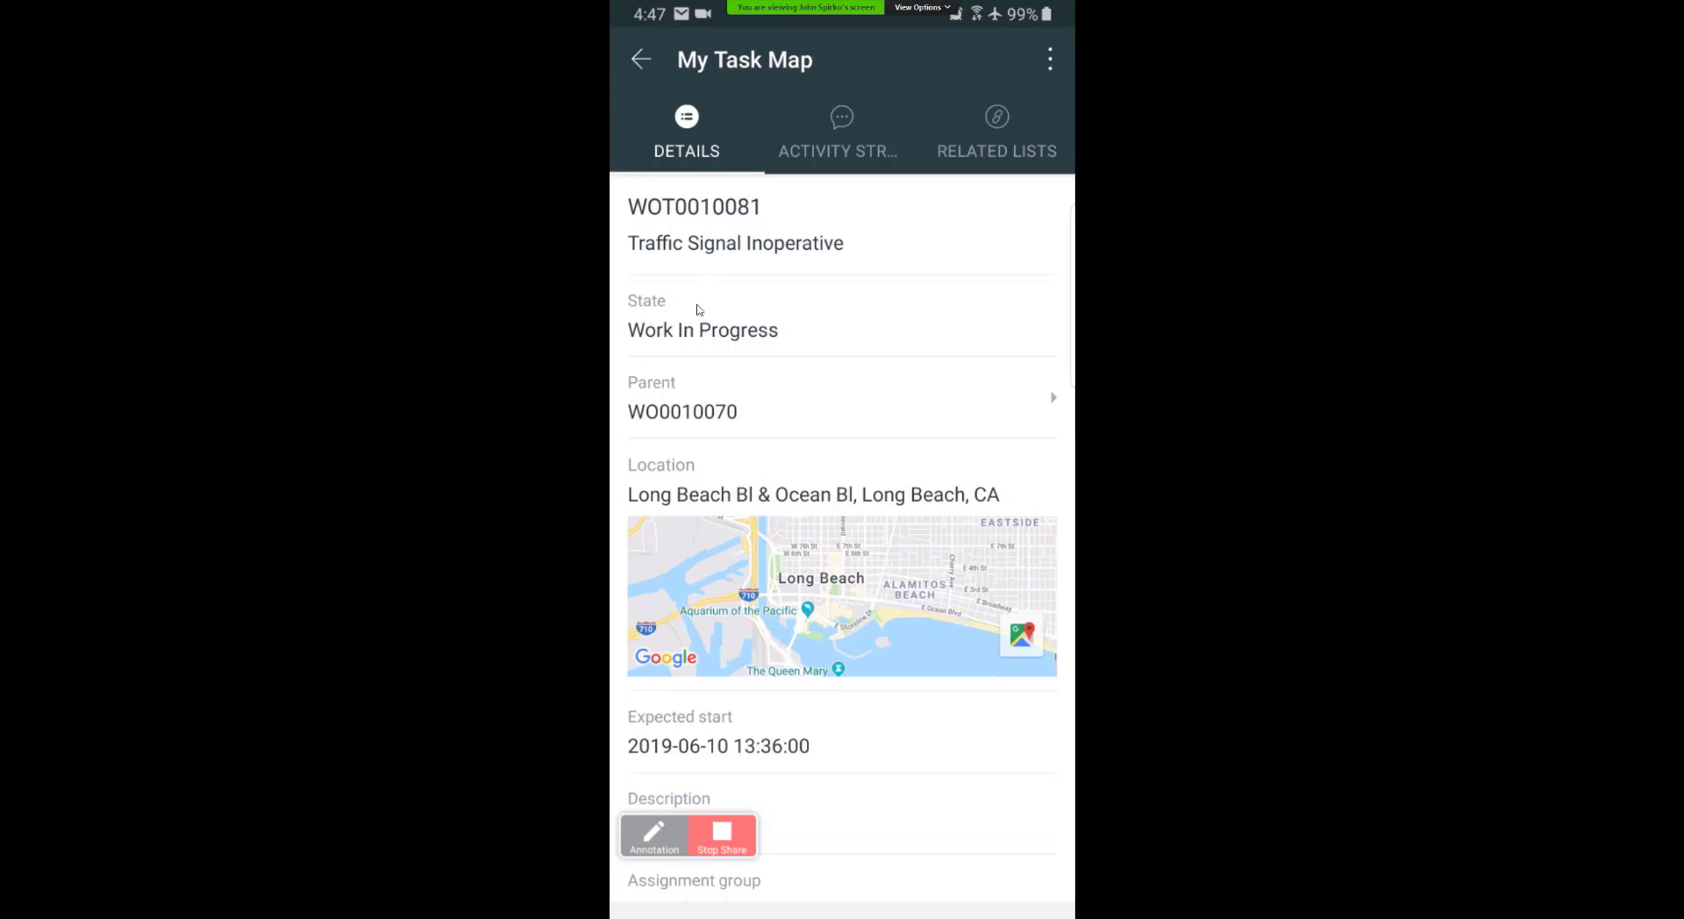
pyautogui.click(1049, 60)
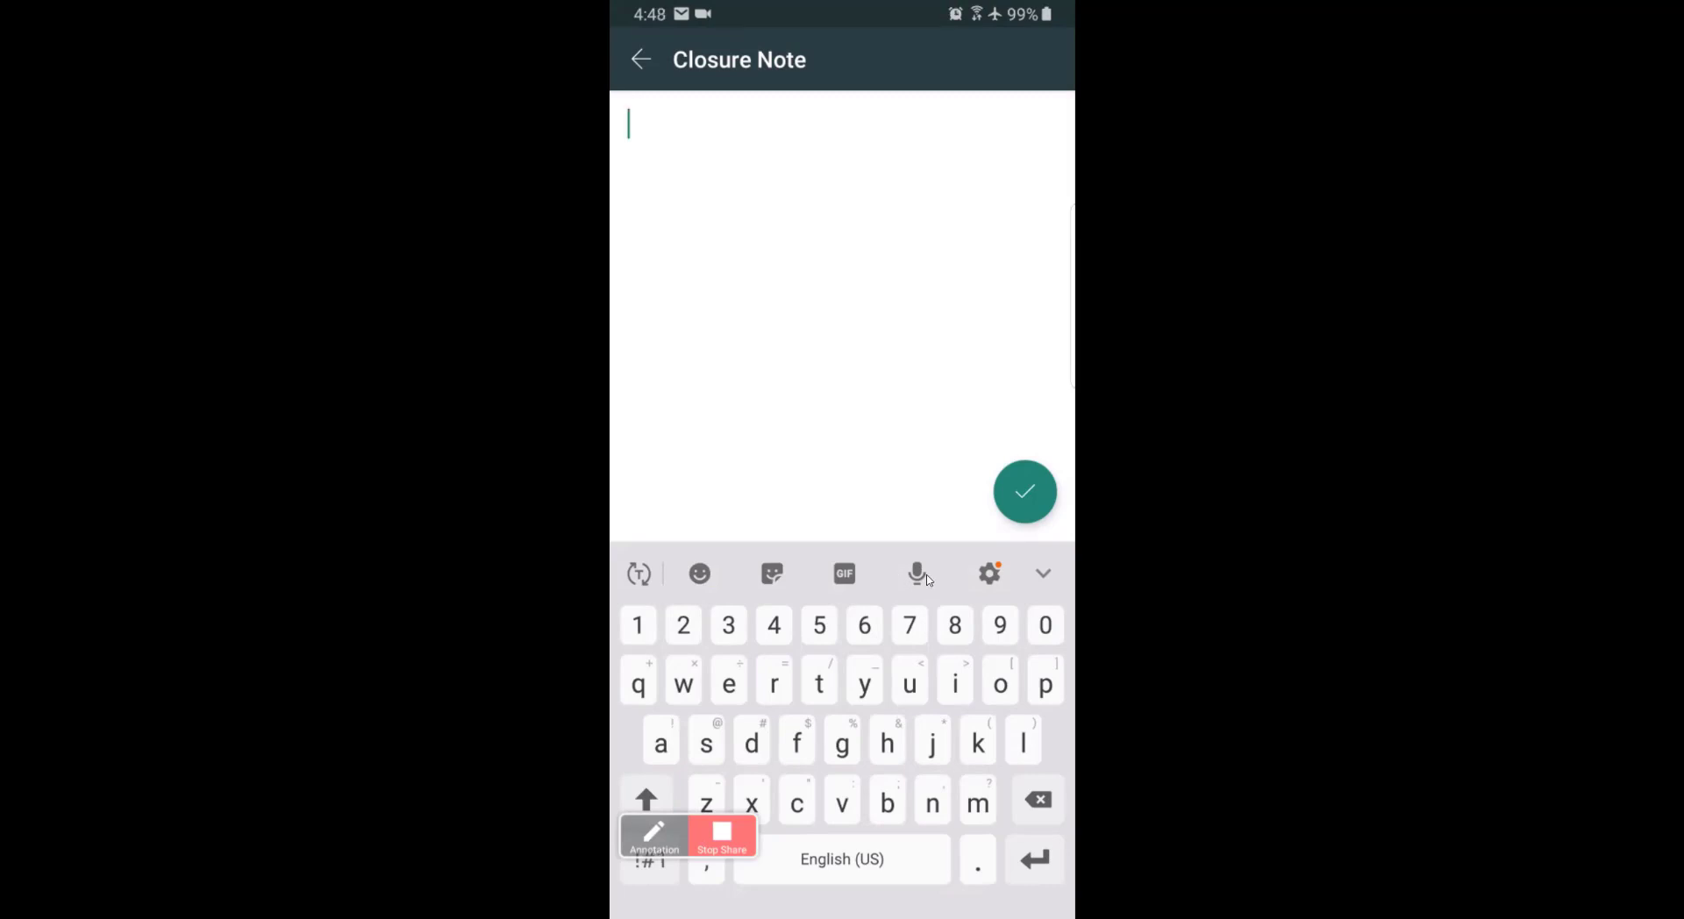
pyautogui.write('fi')
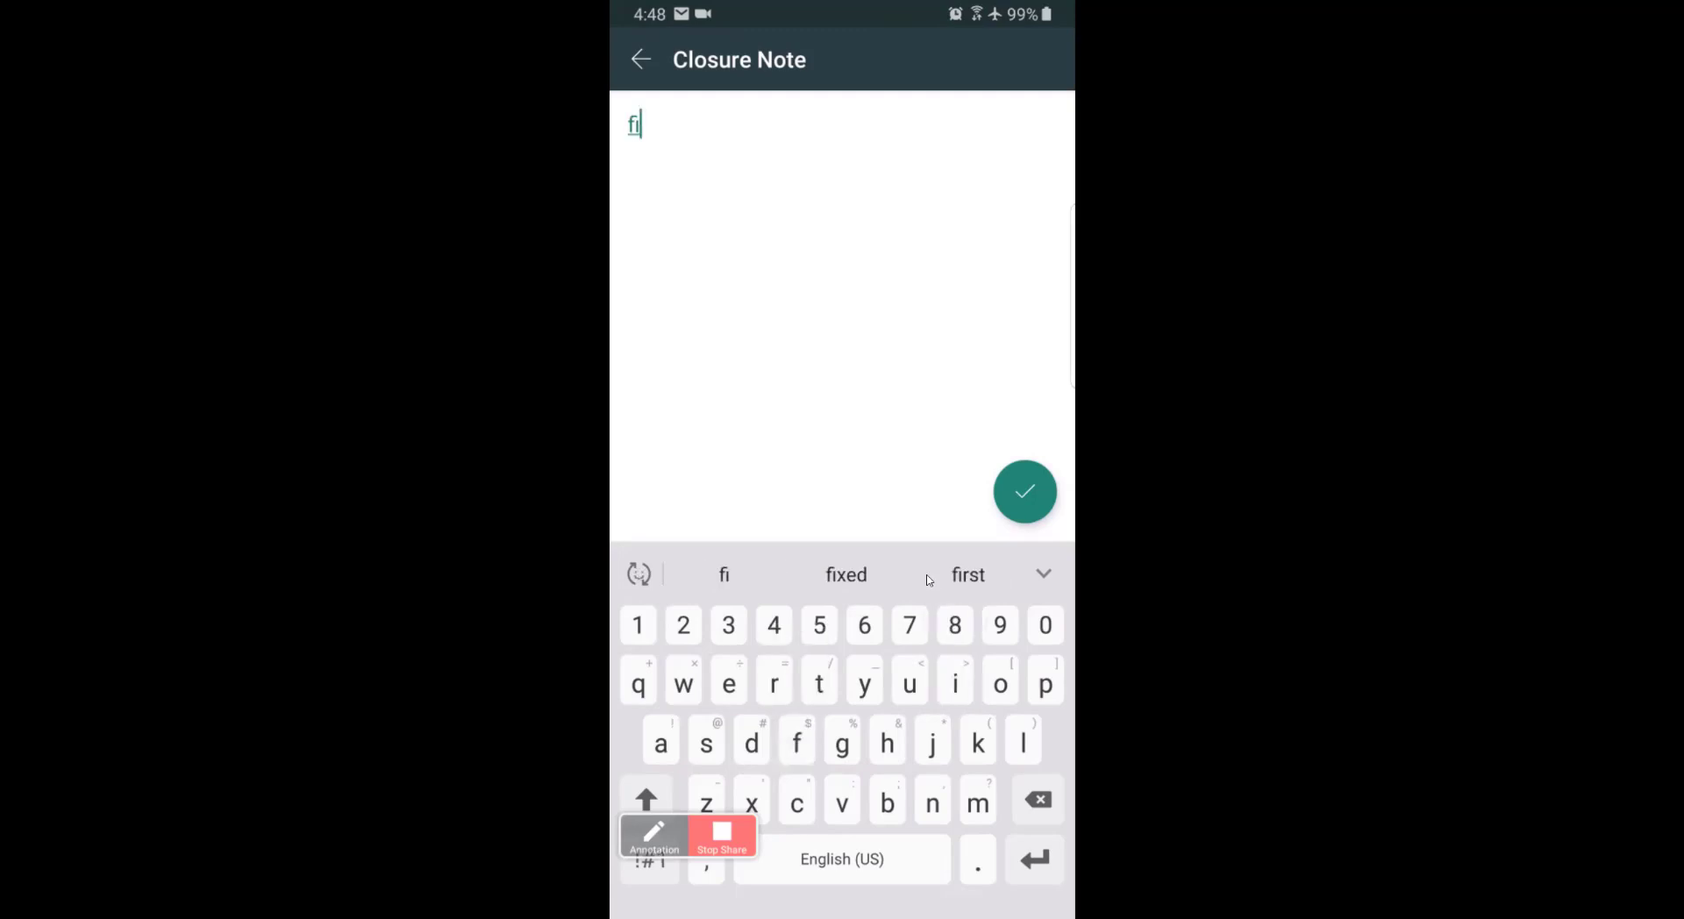
pyautogui.write('xed')
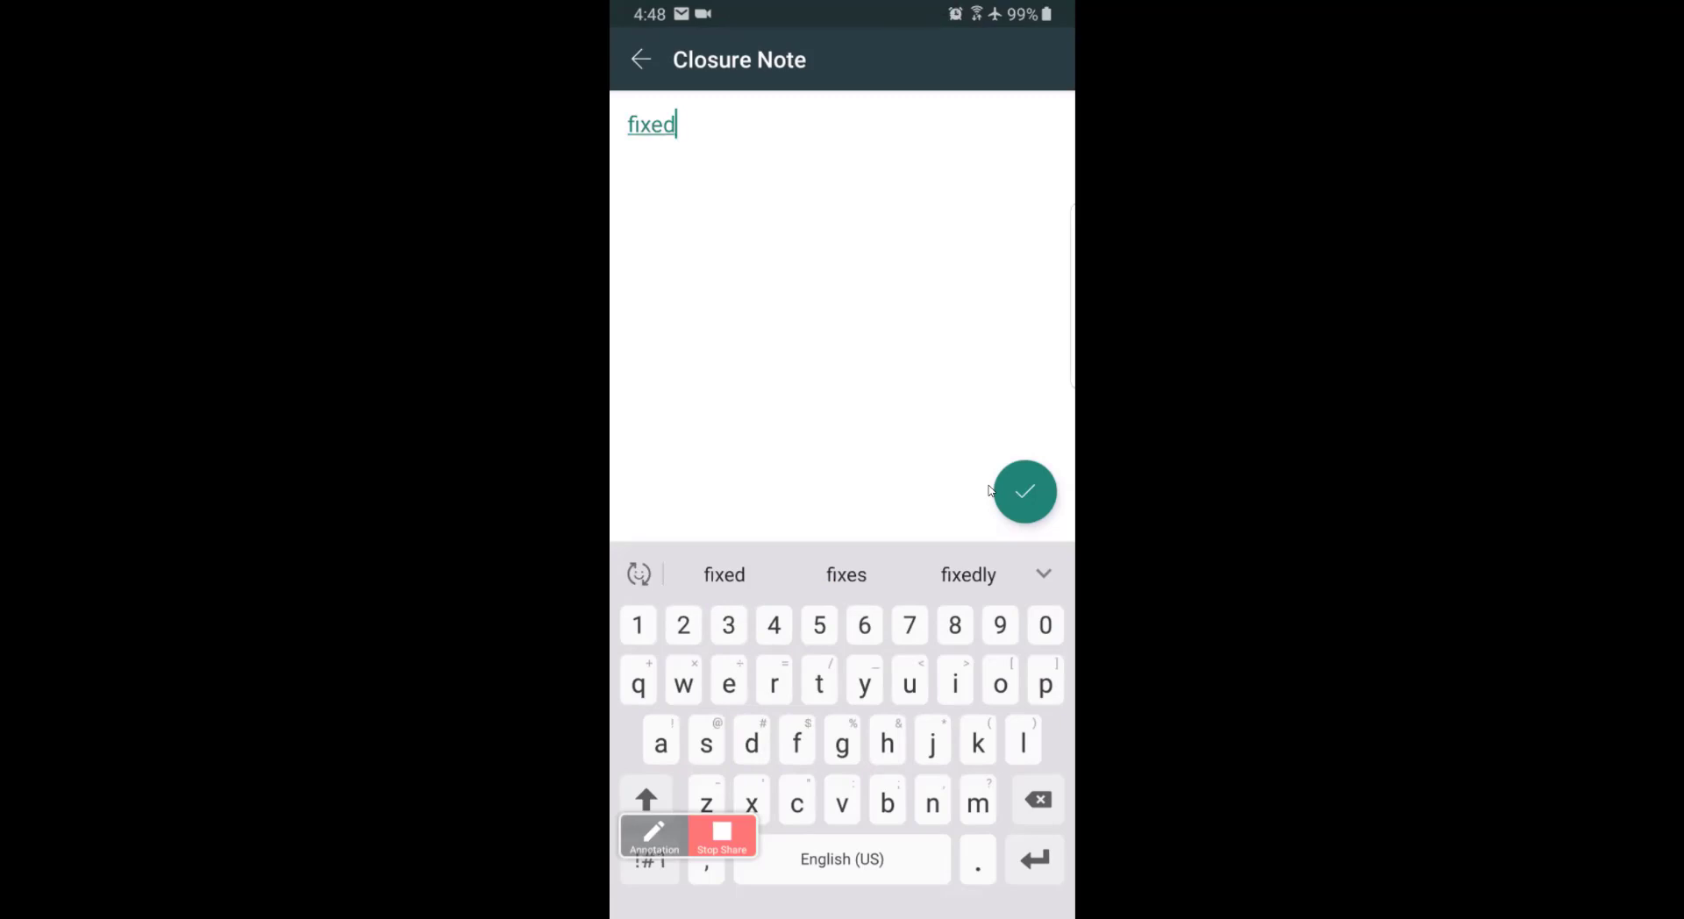
pyautogui.click(992, 492)
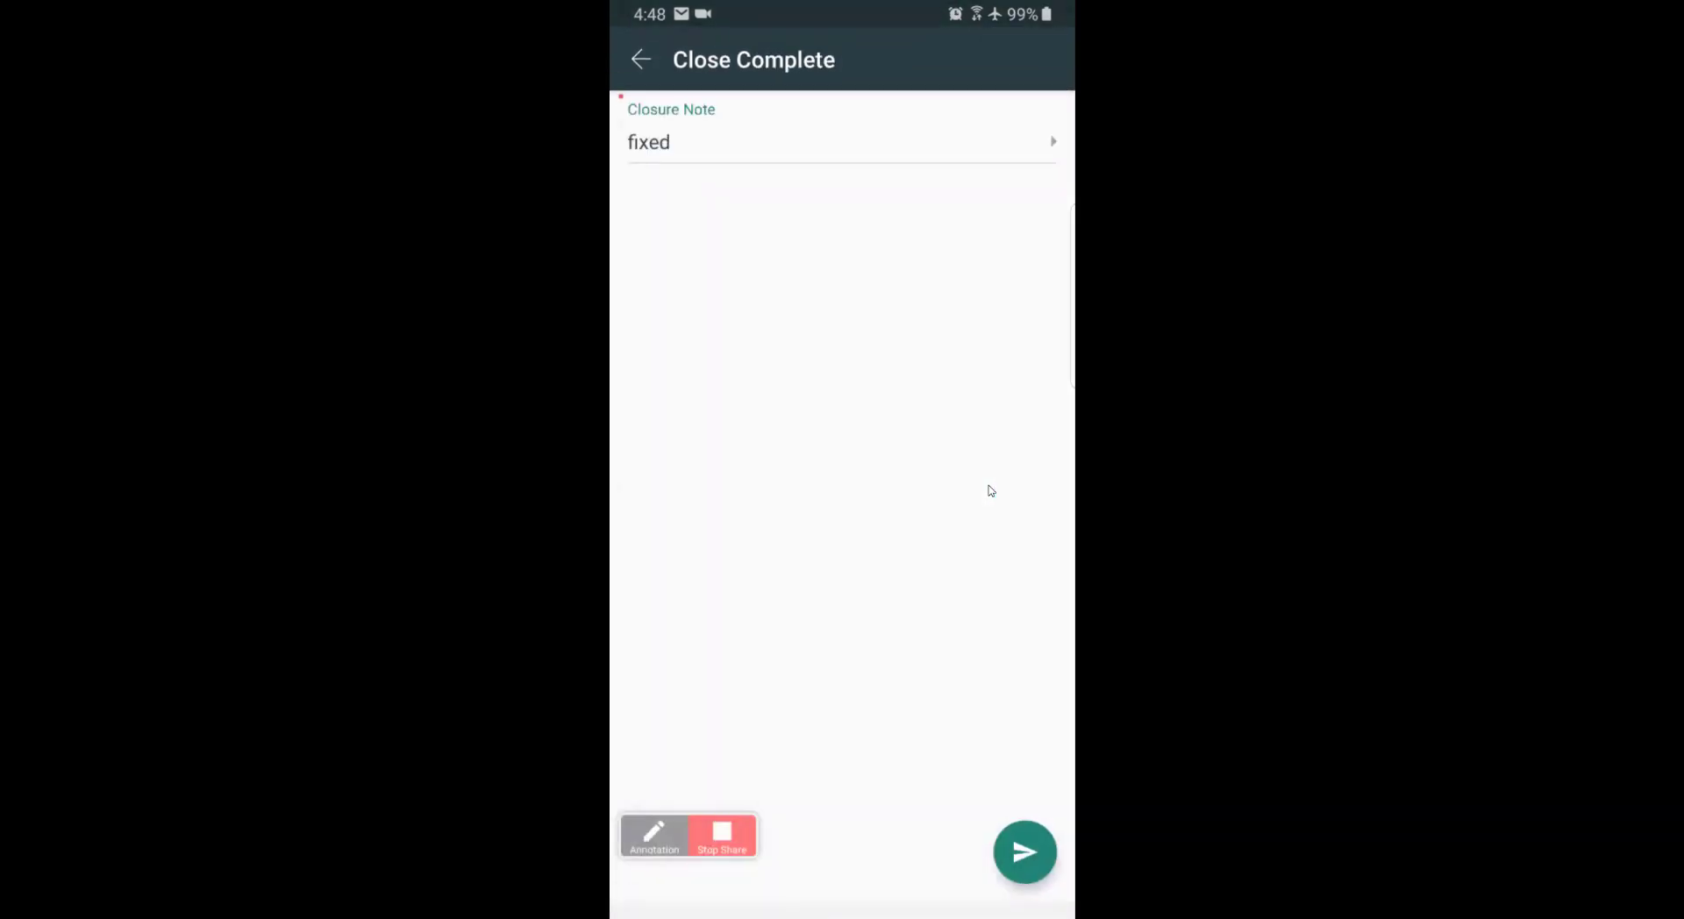